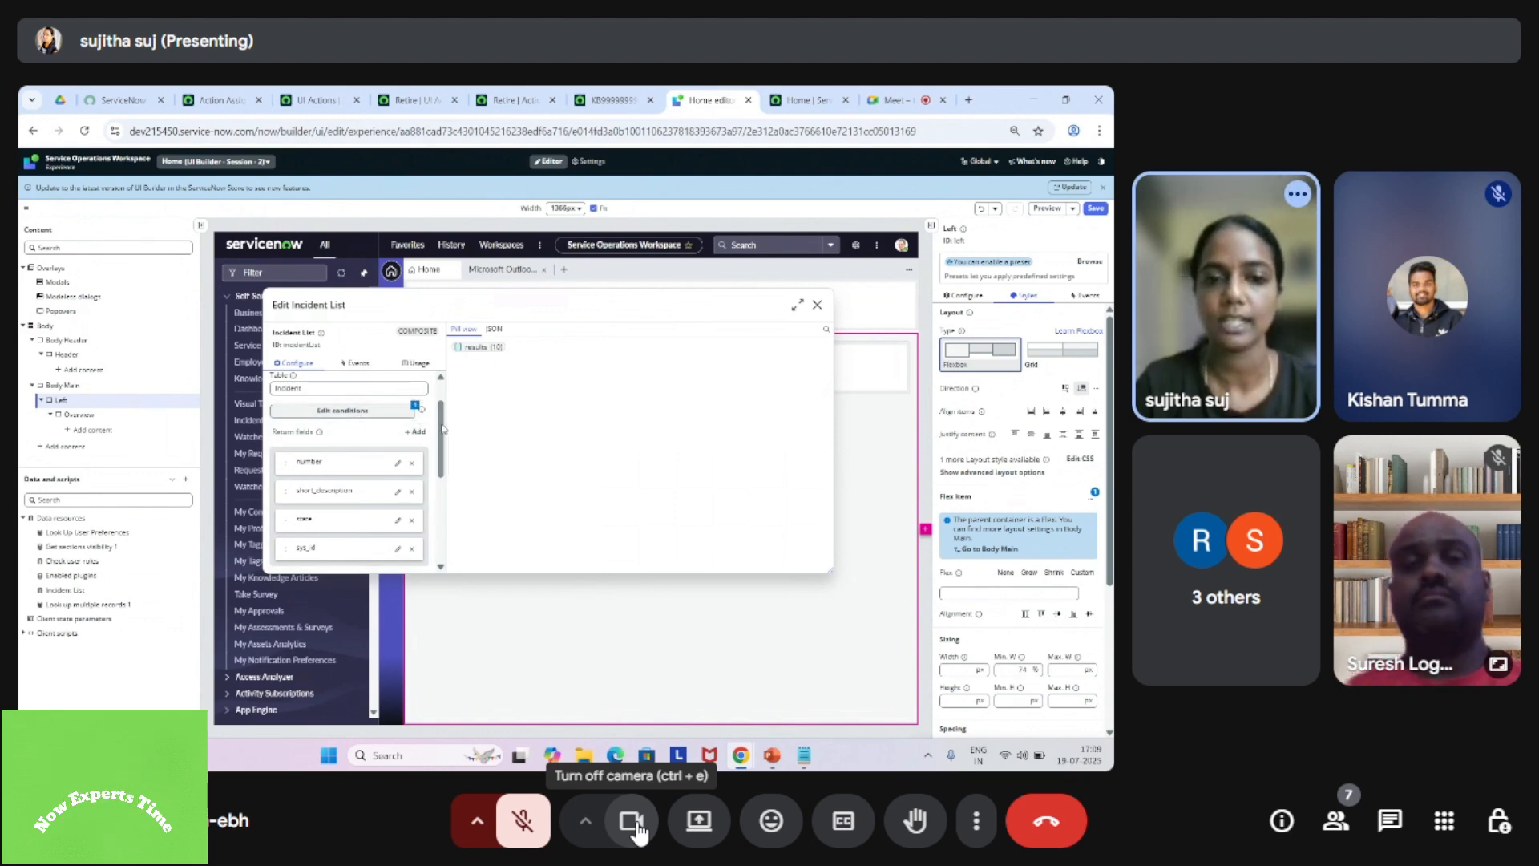
Step: Turn off the camera in the Google Meet call
click(633, 822)
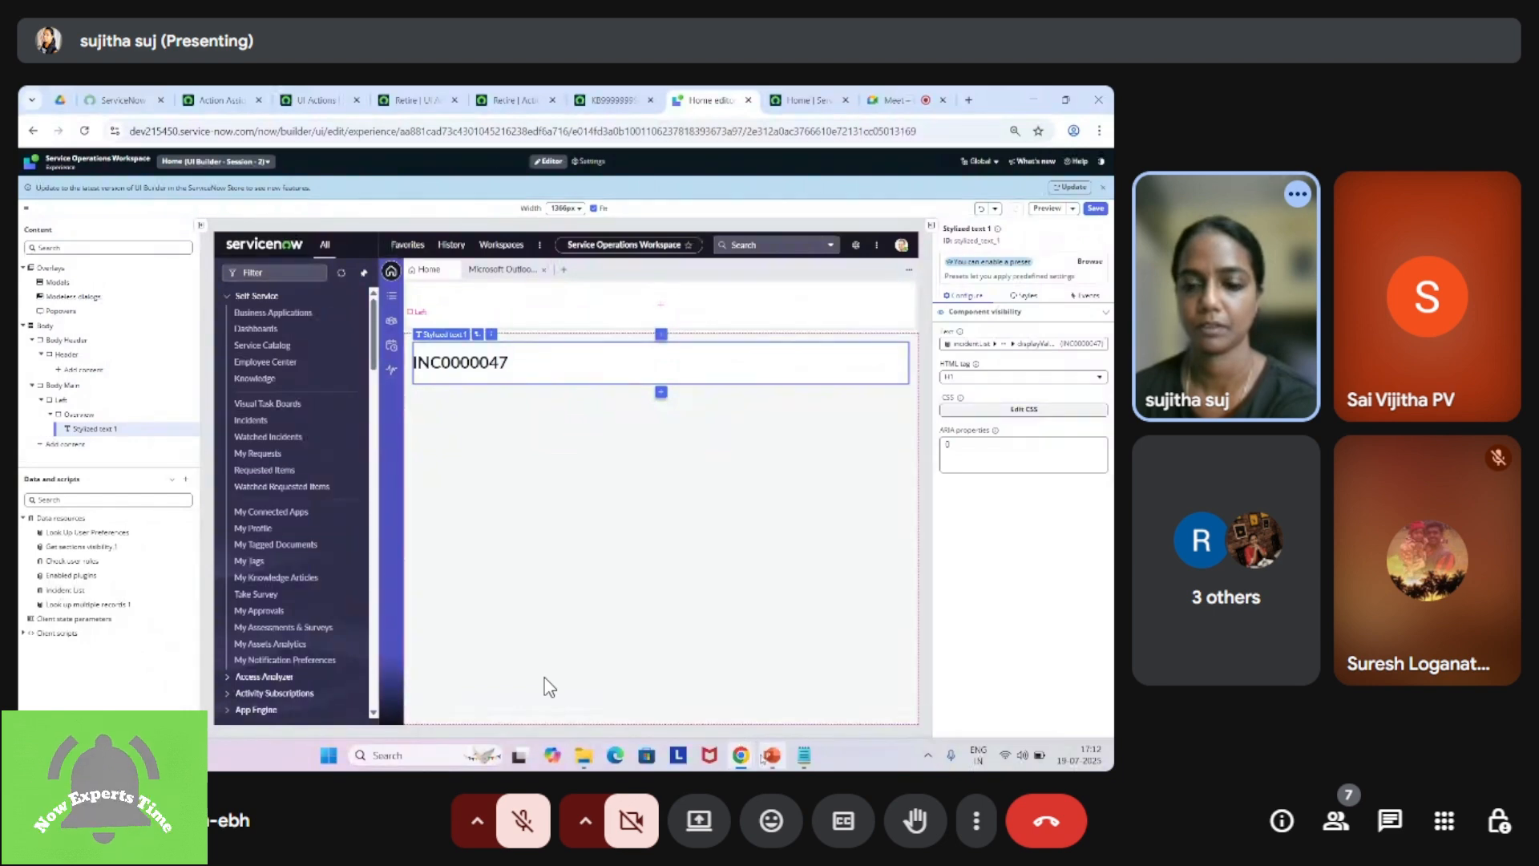
Step: Switch to PowerPoint and review the slide section on linking a data resource to a component using formulas
click(765, 757)
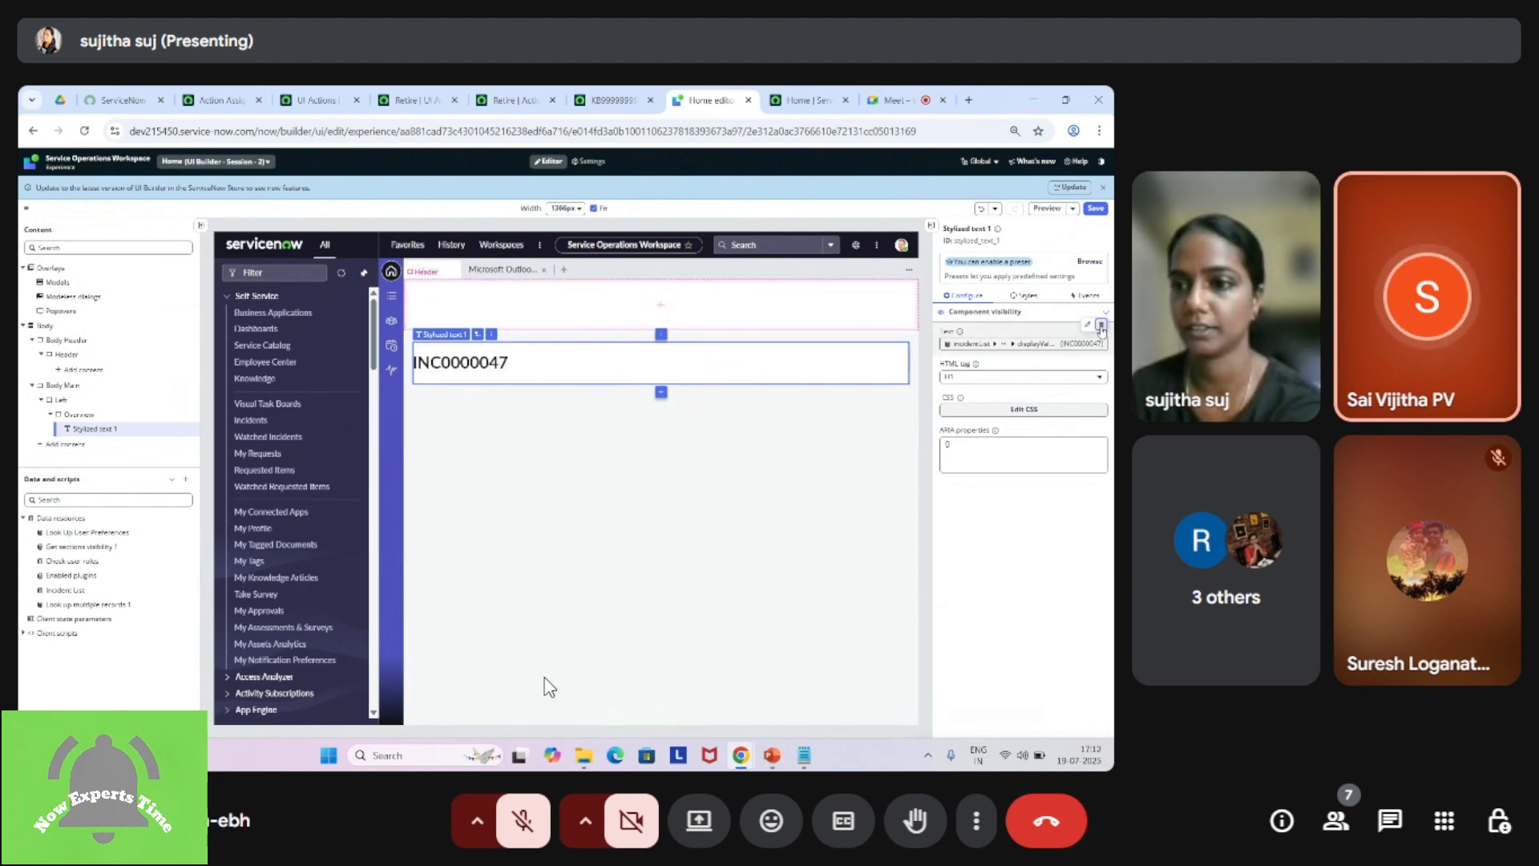
click(1077, 343)
mouse_move(563, 582)
mouse_down()
mouse_move(615, 582)
mouse_move(562, 582)
mouse_move(577, 582)
mouse_up()
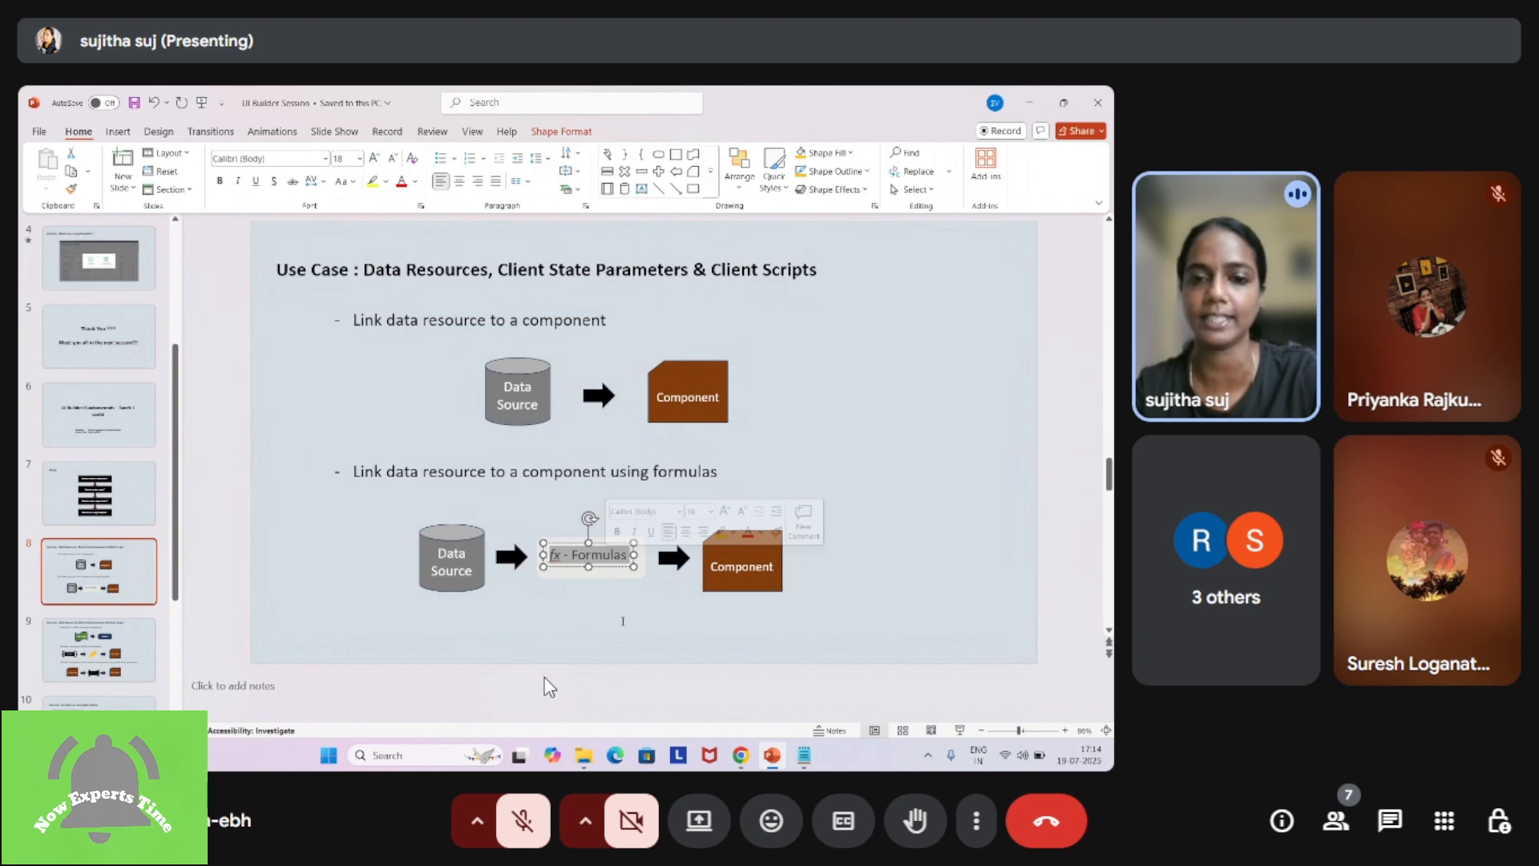
click(949, 373)
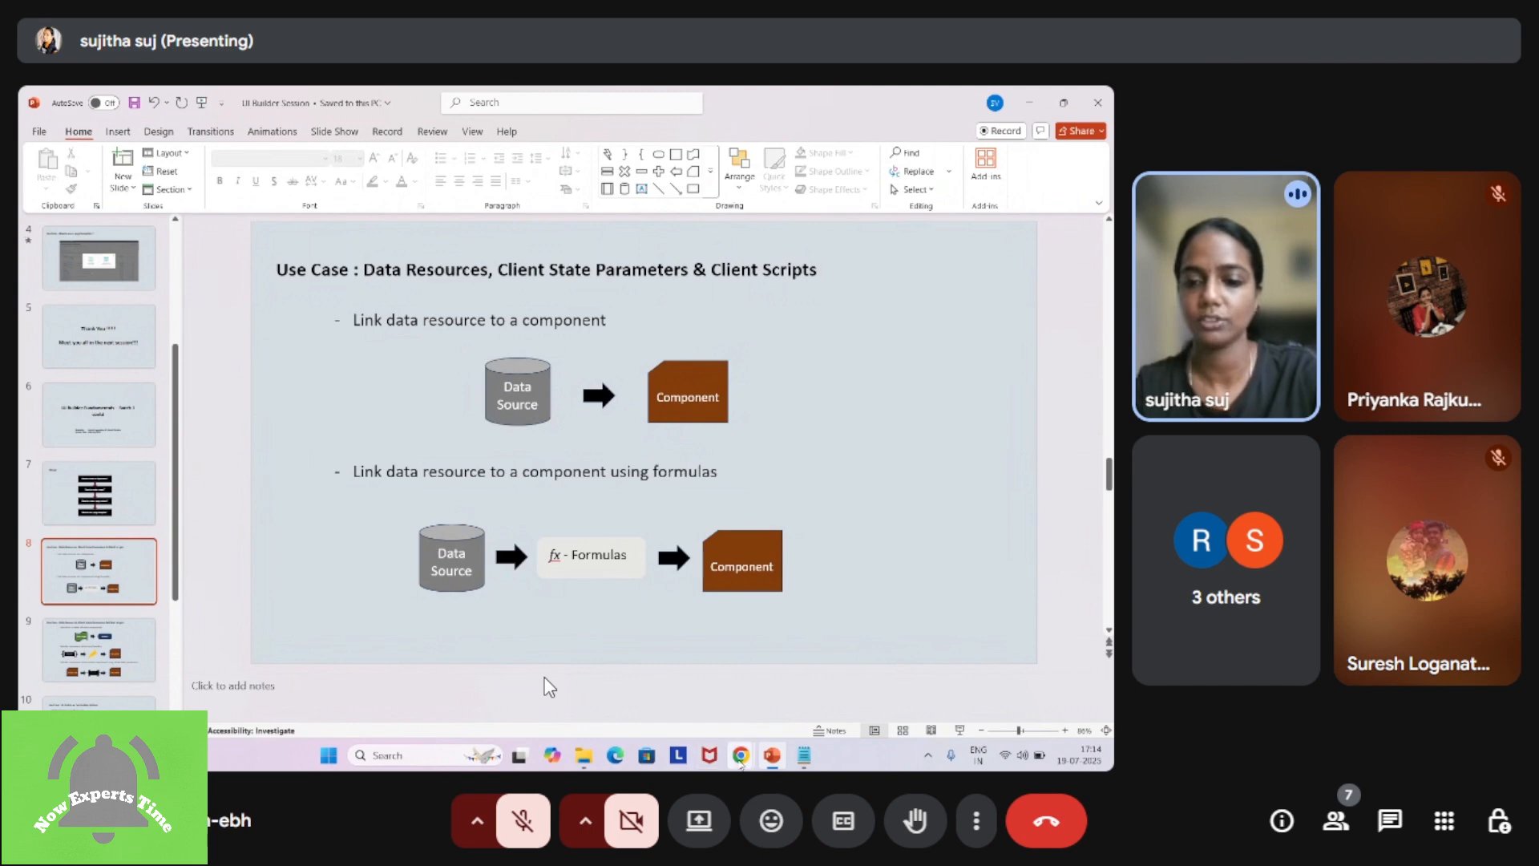
Step: Return to UI Builder in Chrome and replace the stylized text's Text data binding with a CONCAT formula
mouse_move(740, 755)
click(547, 686)
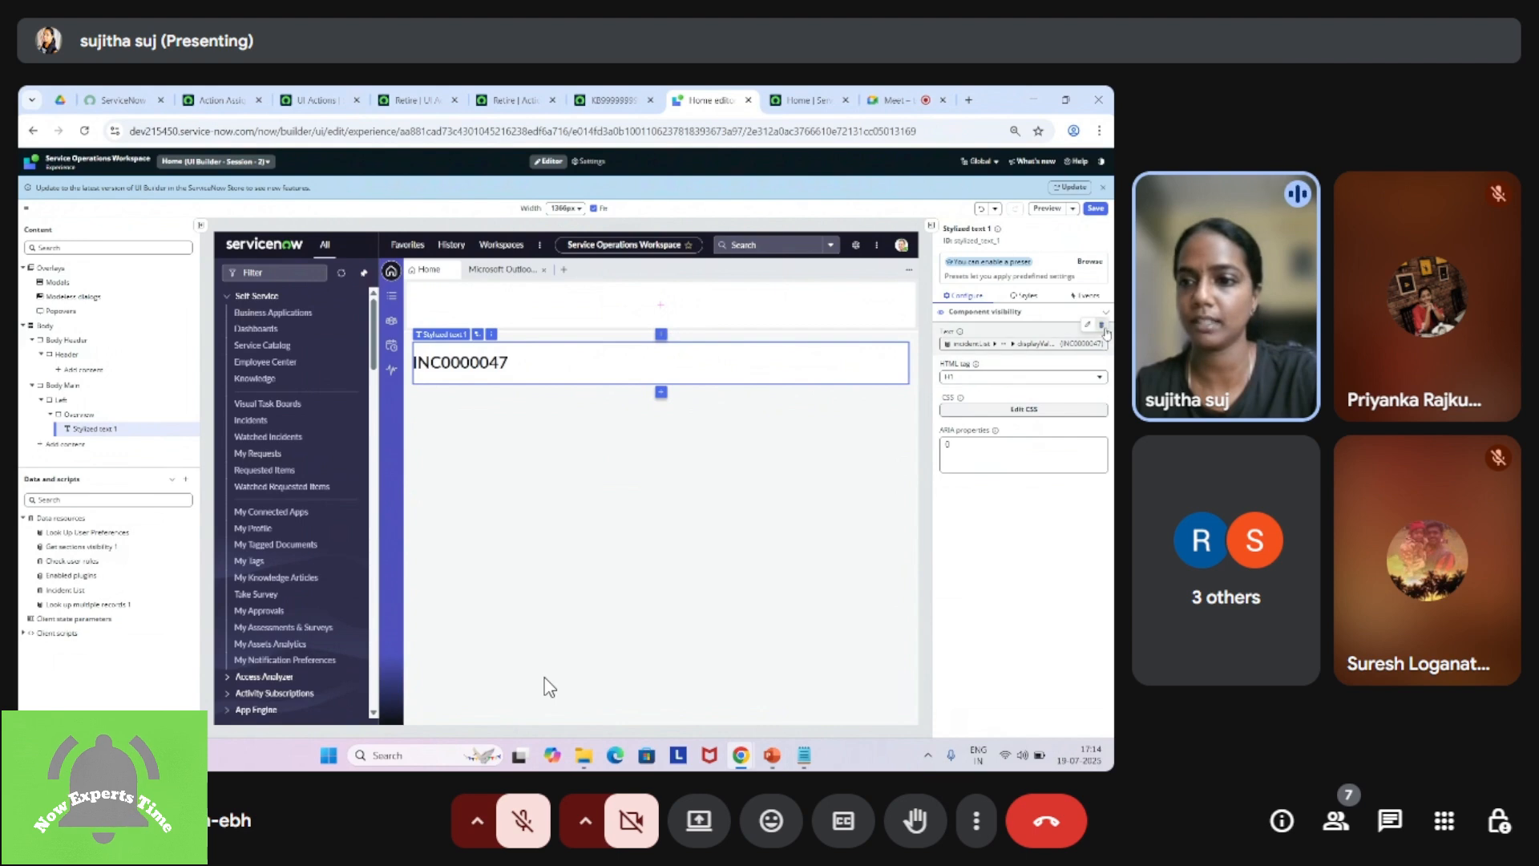
click(1101, 325)
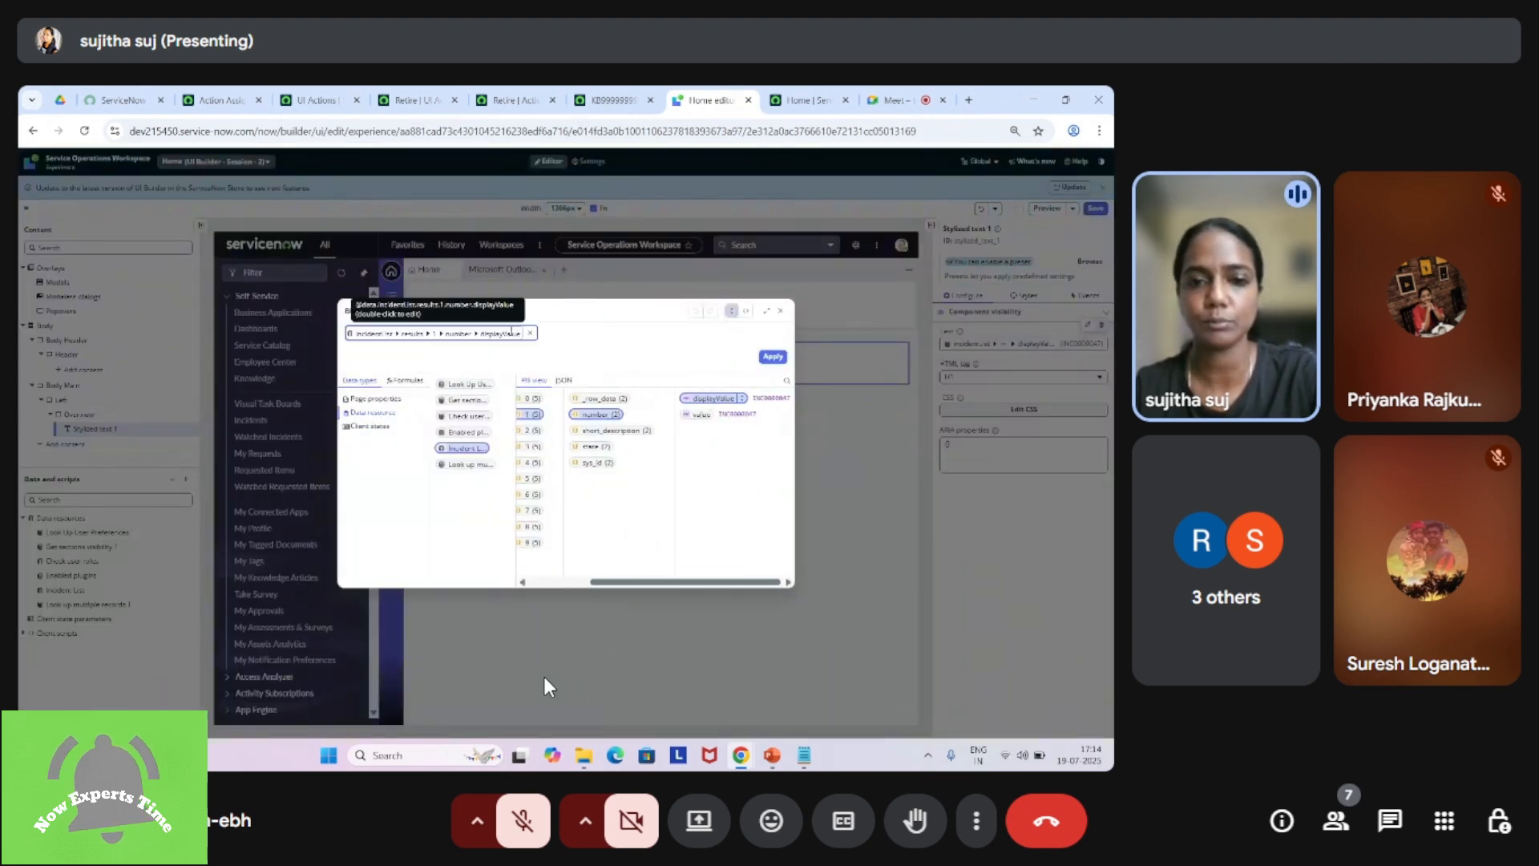
click(529, 334)
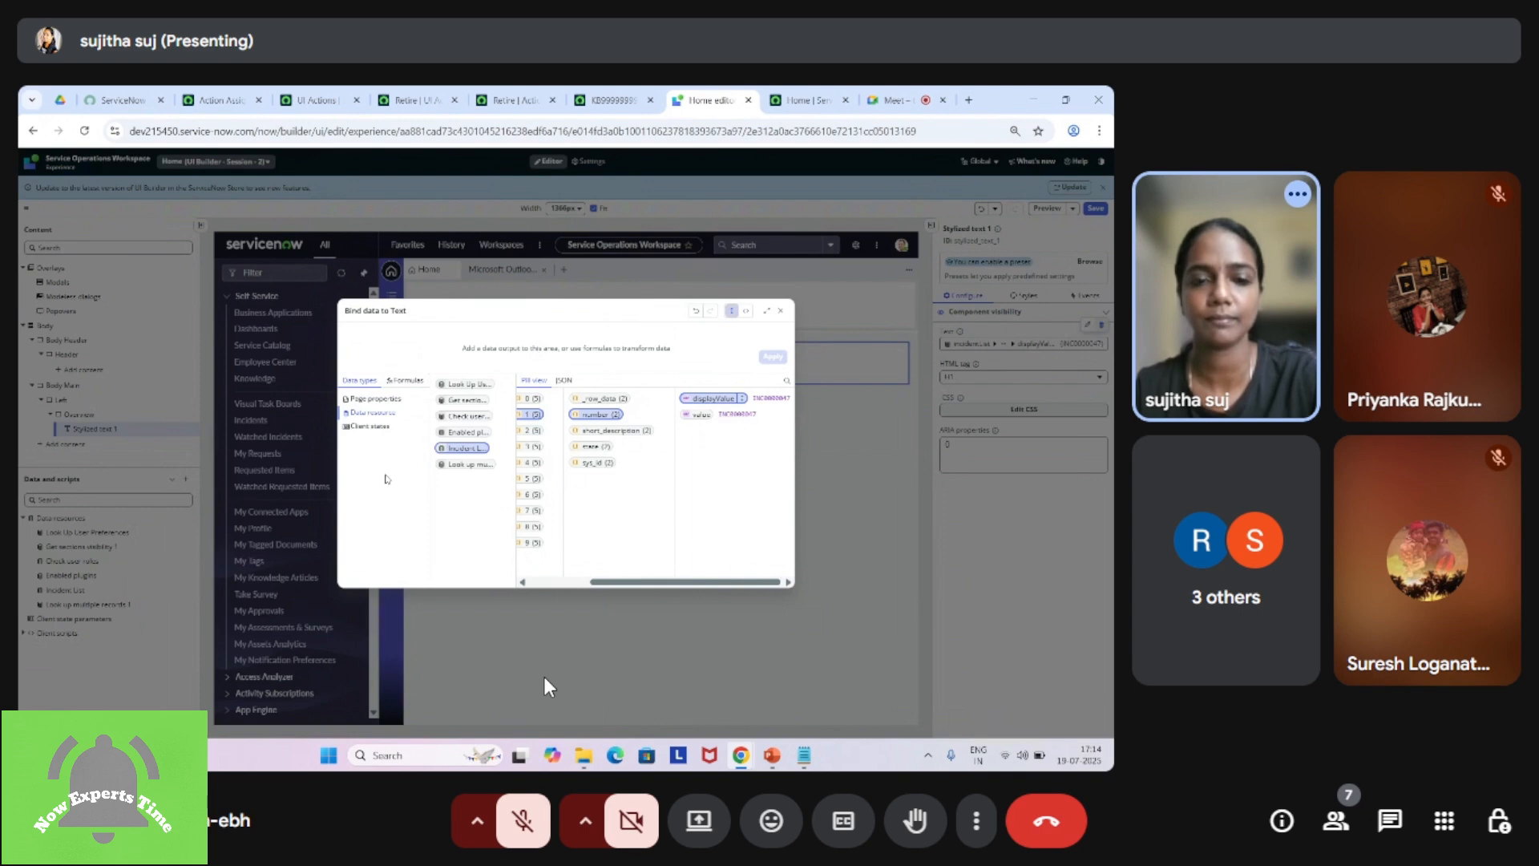
click(405, 382)
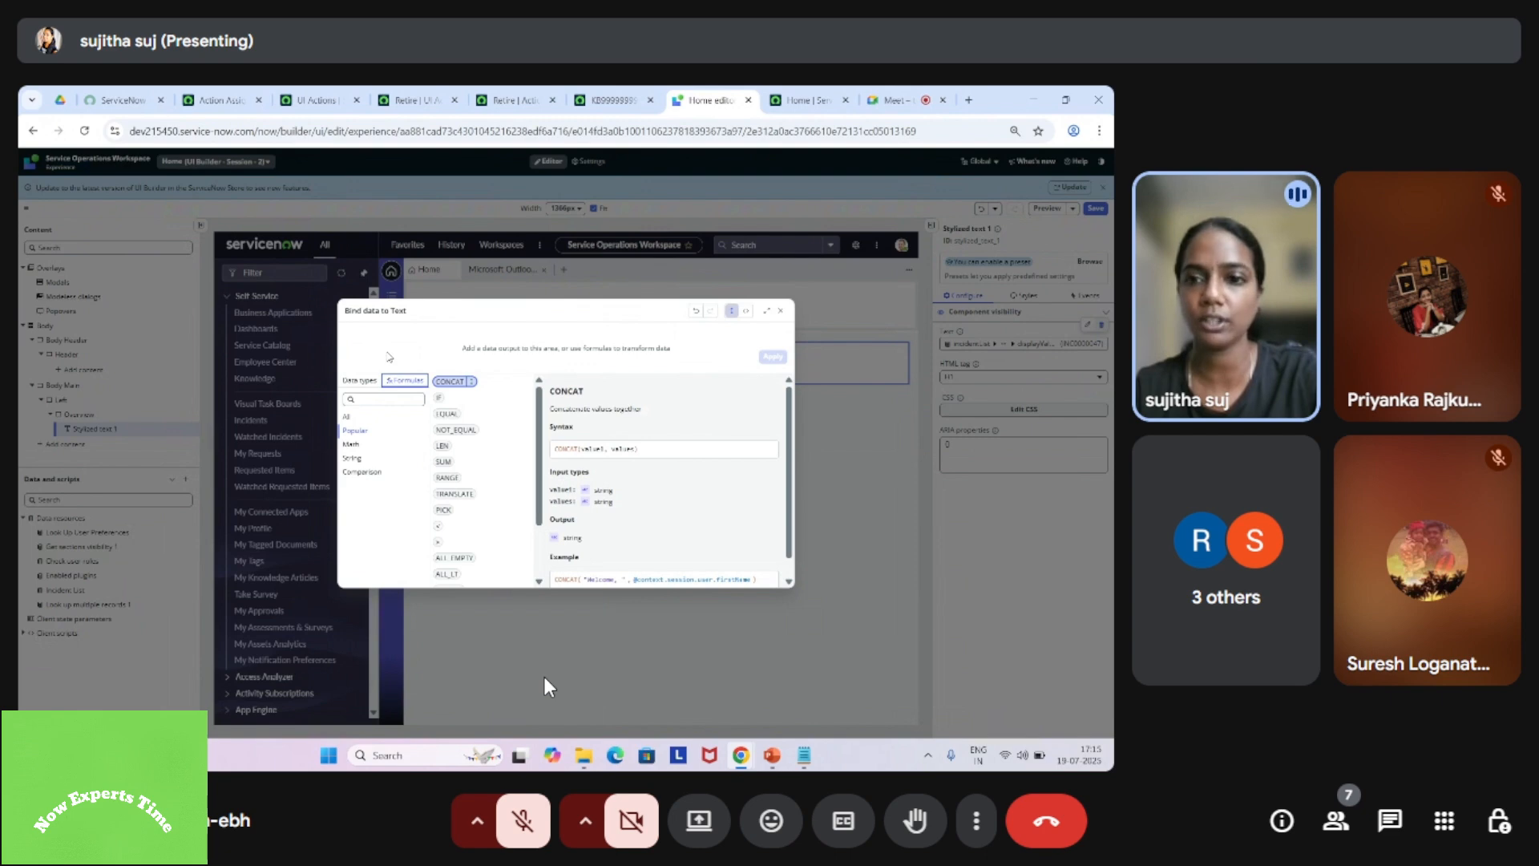
click(471, 383)
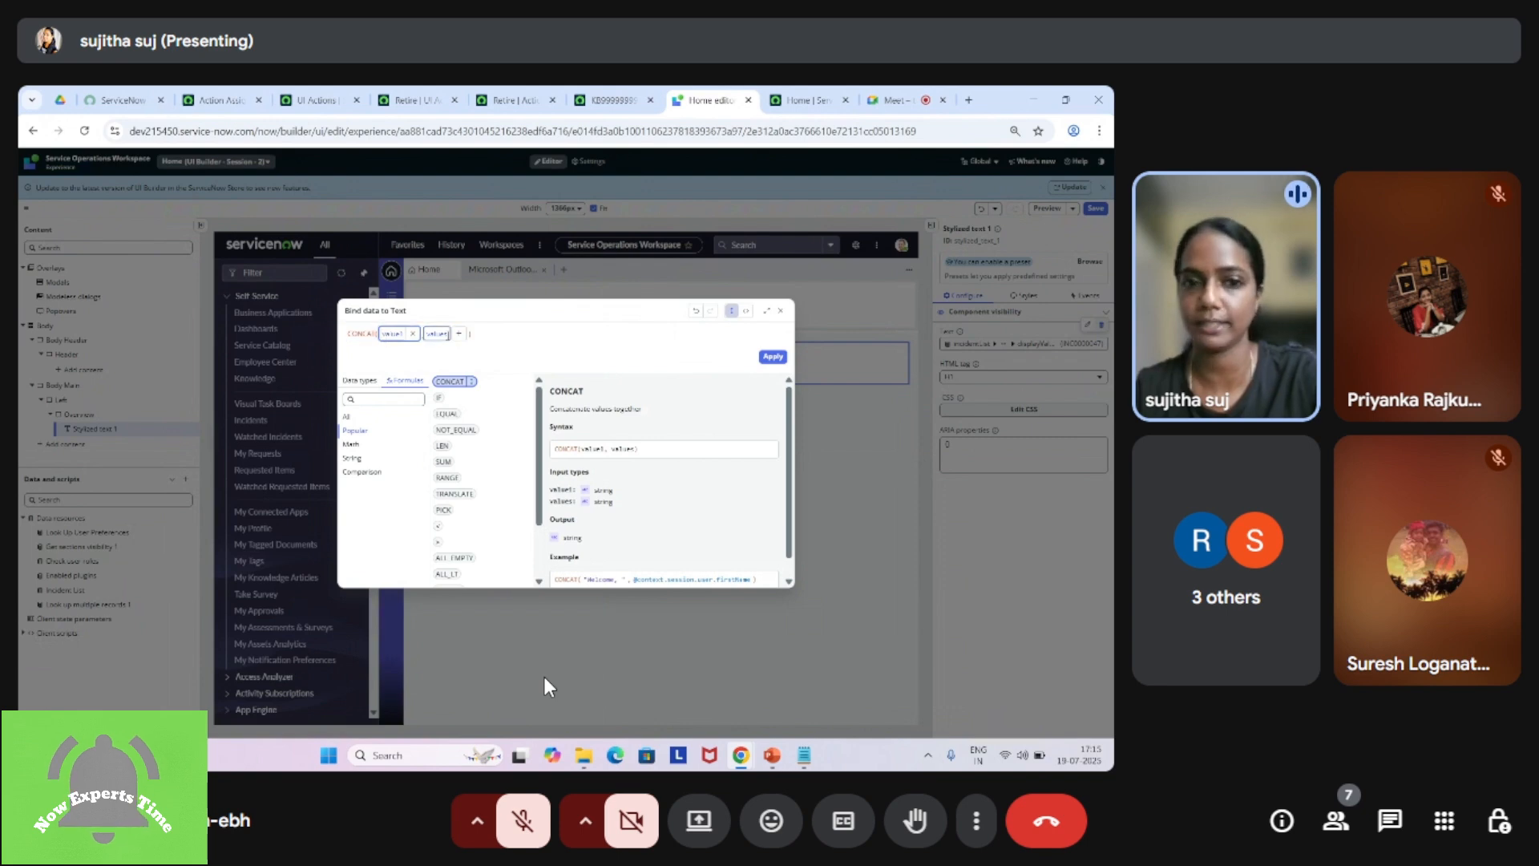
Step: Set the first value of the CONCAT formula to the string "Welcome "
click(396, 333)
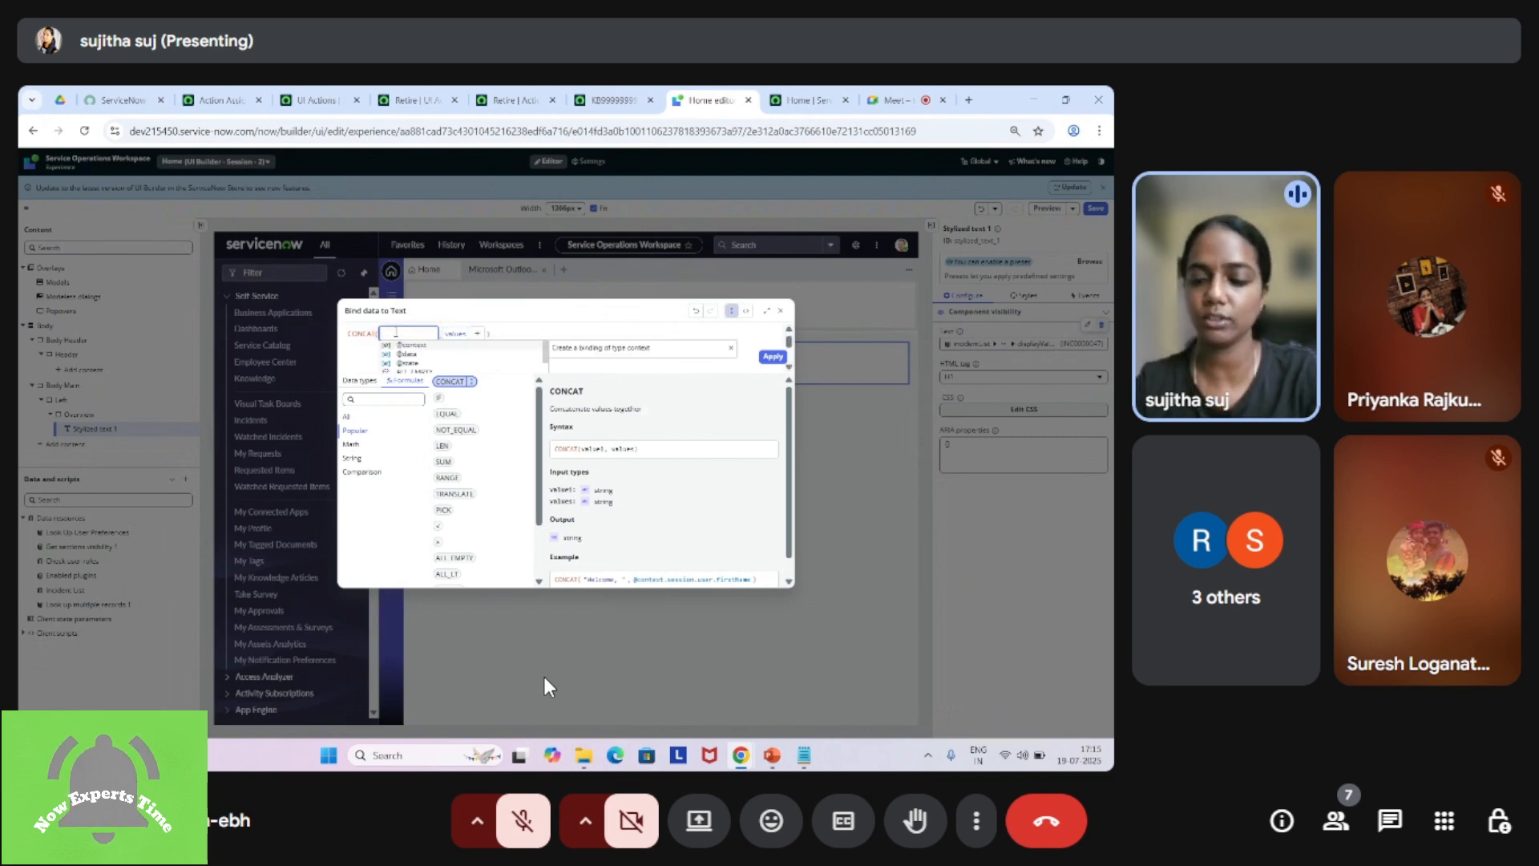
text(1)
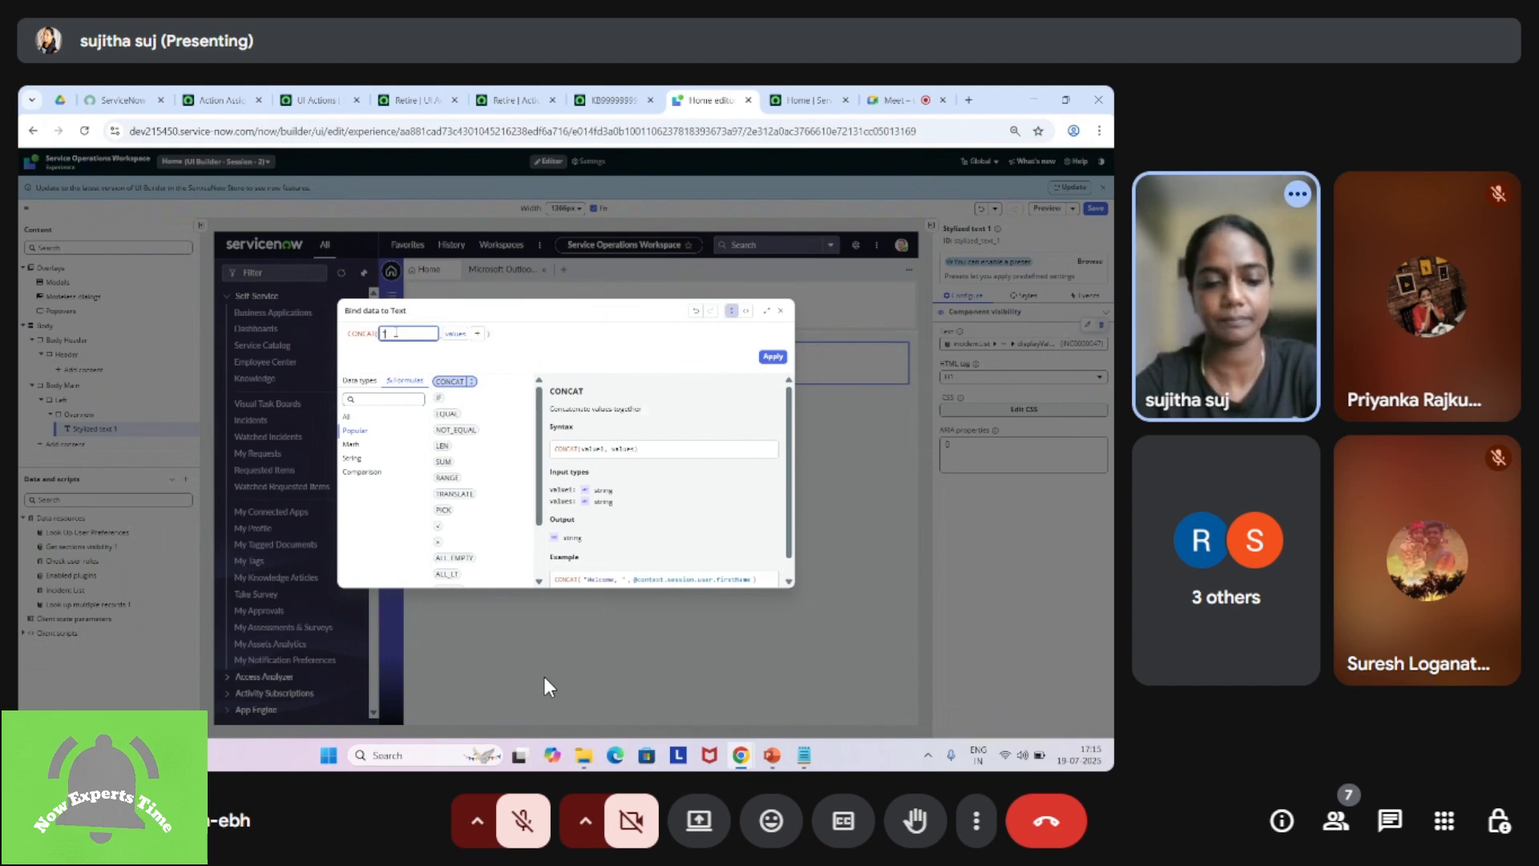
text(Wel)
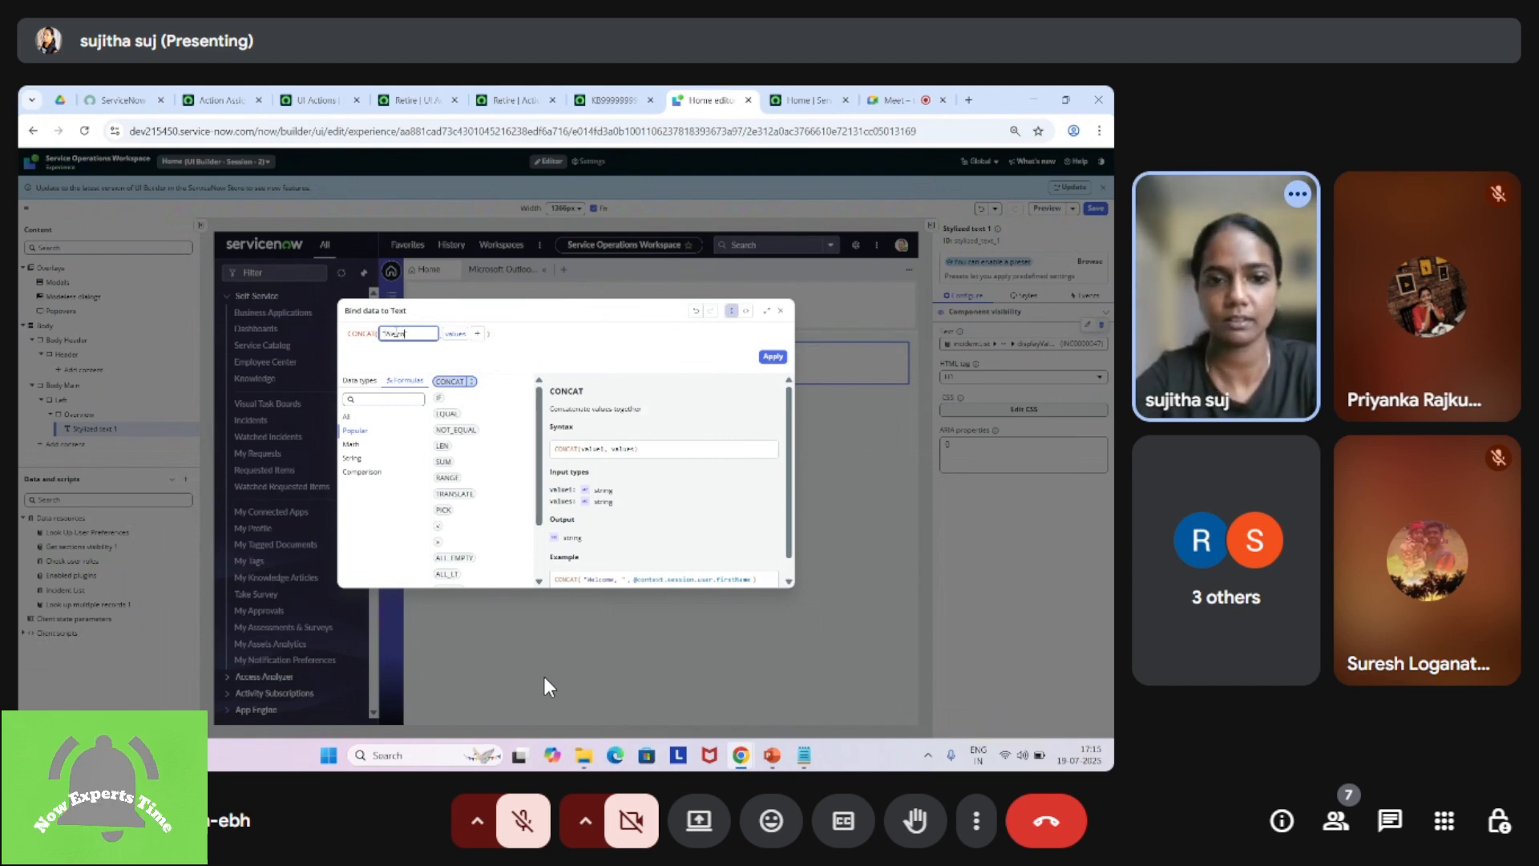
text(come)
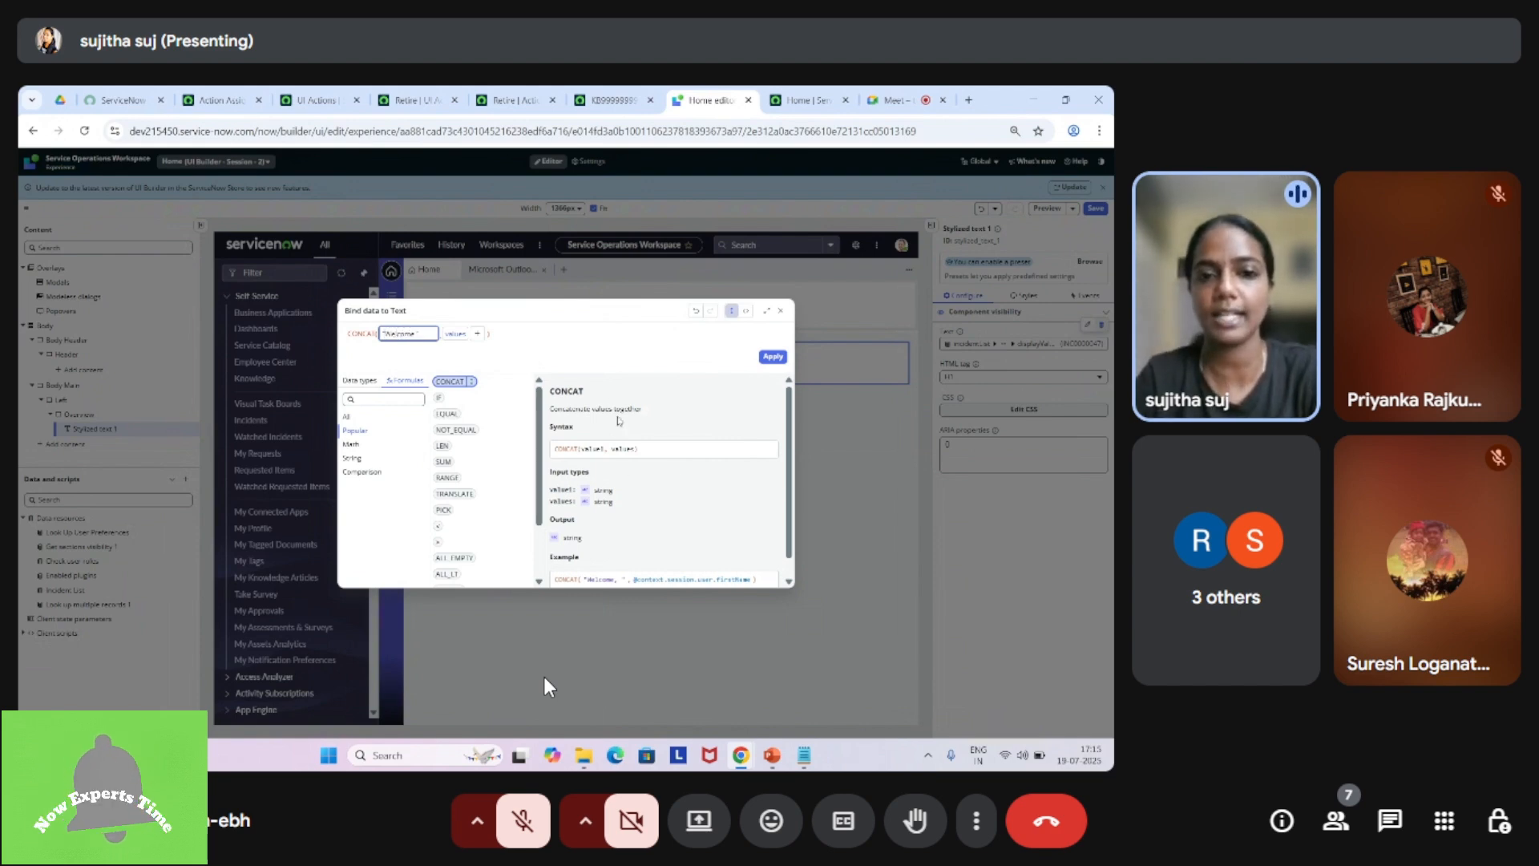
Step: Bind the second CONCAT value to the session user's fullName page property and apply the binding
click(454, 333)
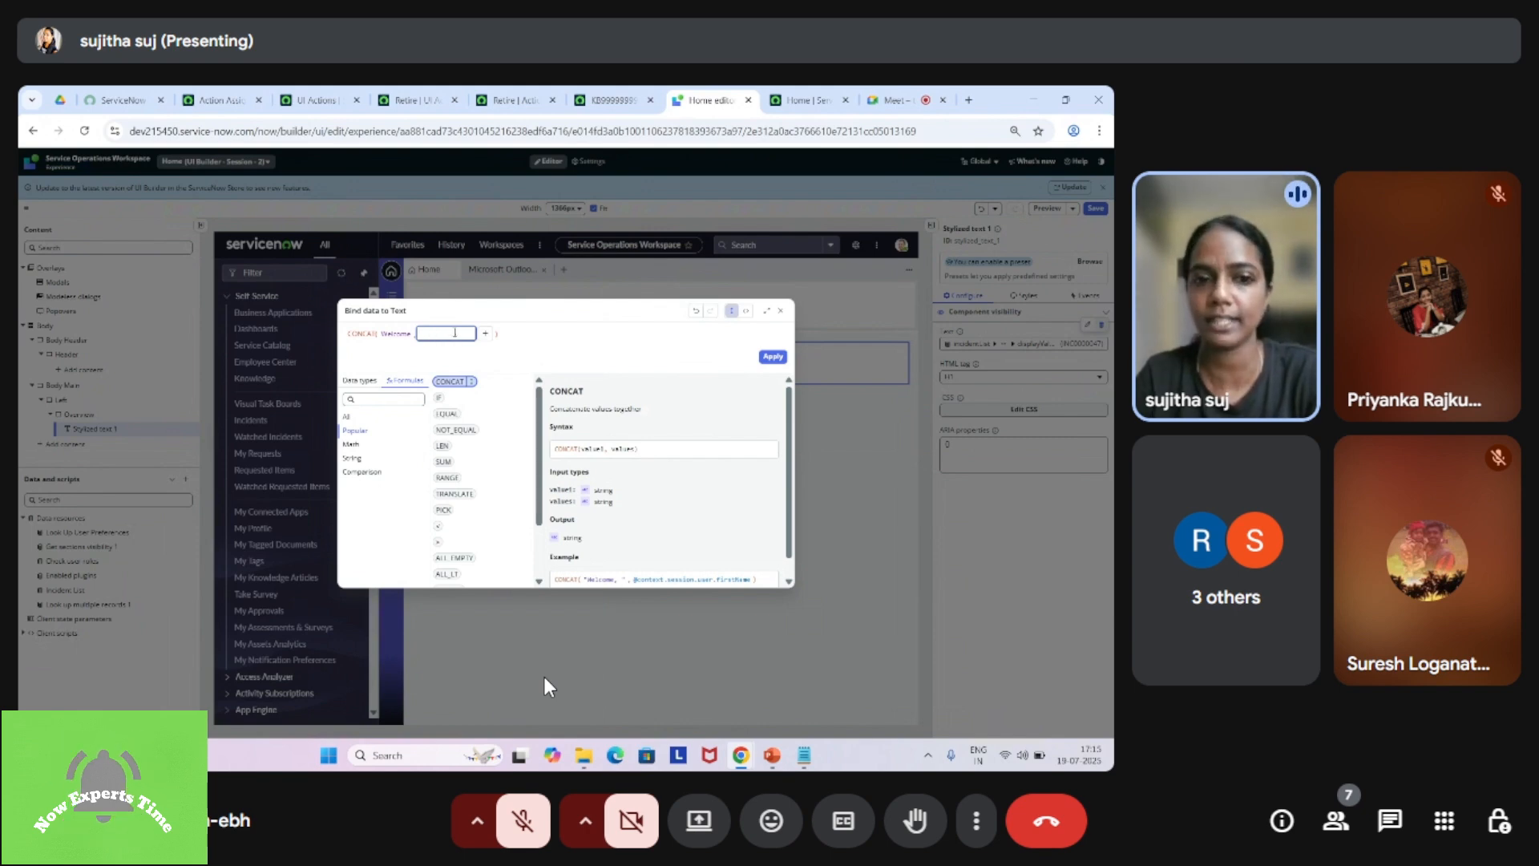
click(363, 381)
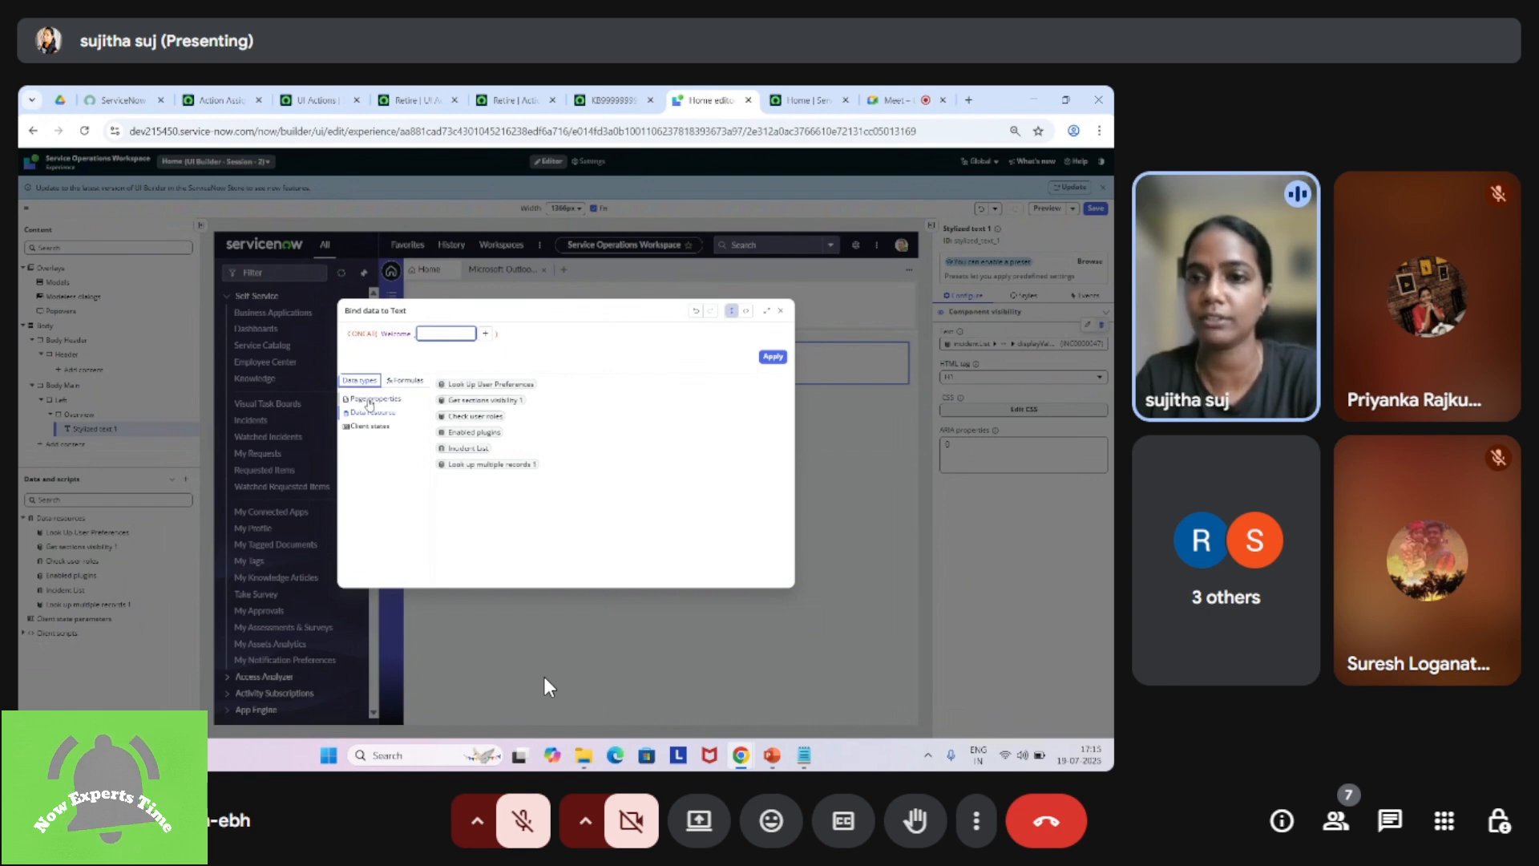
click(370, 400)
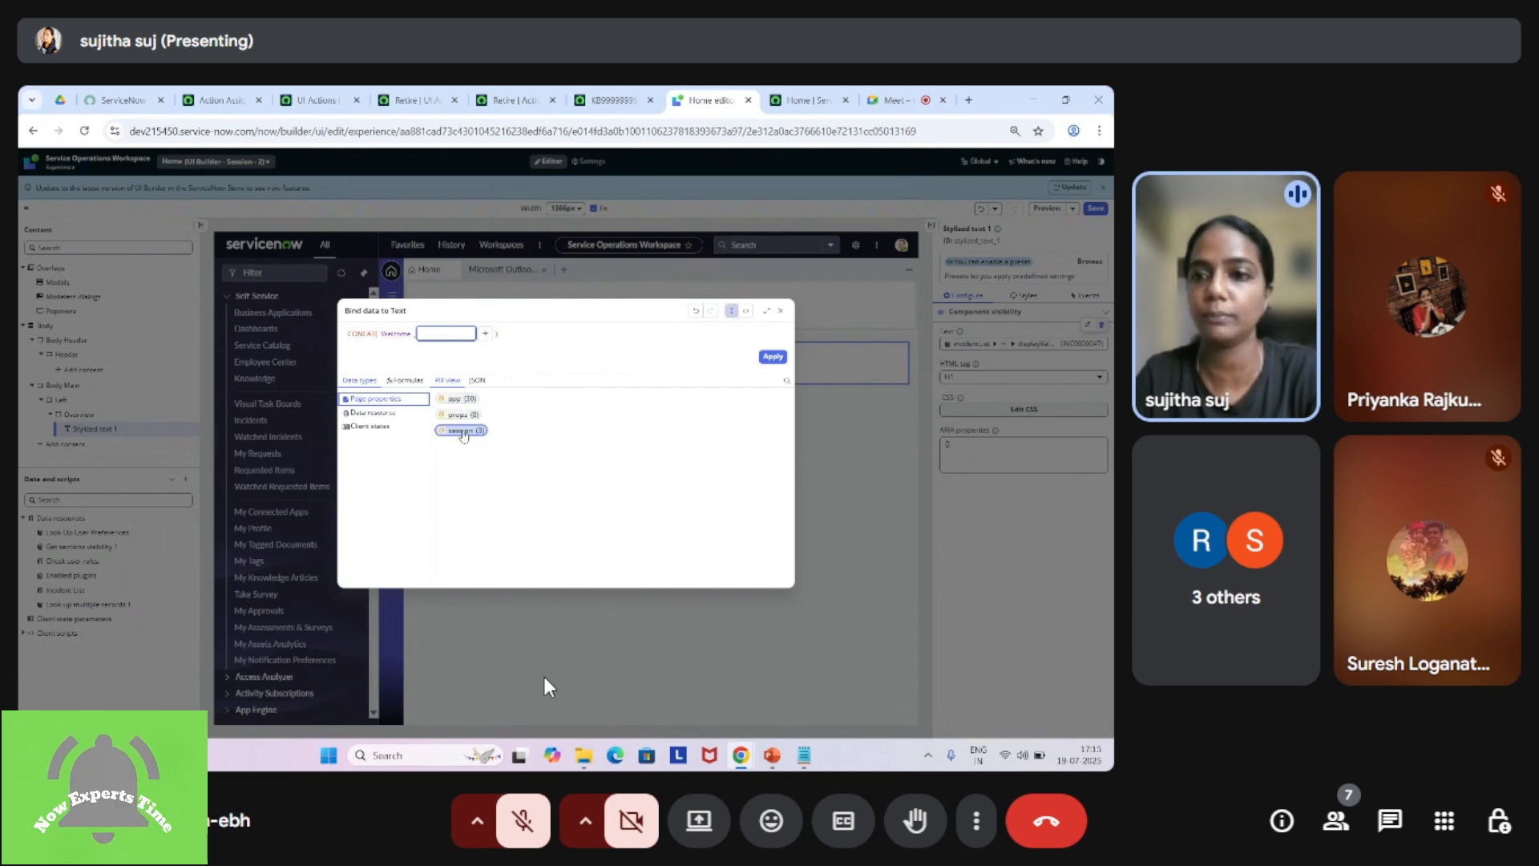
click(462, 432)
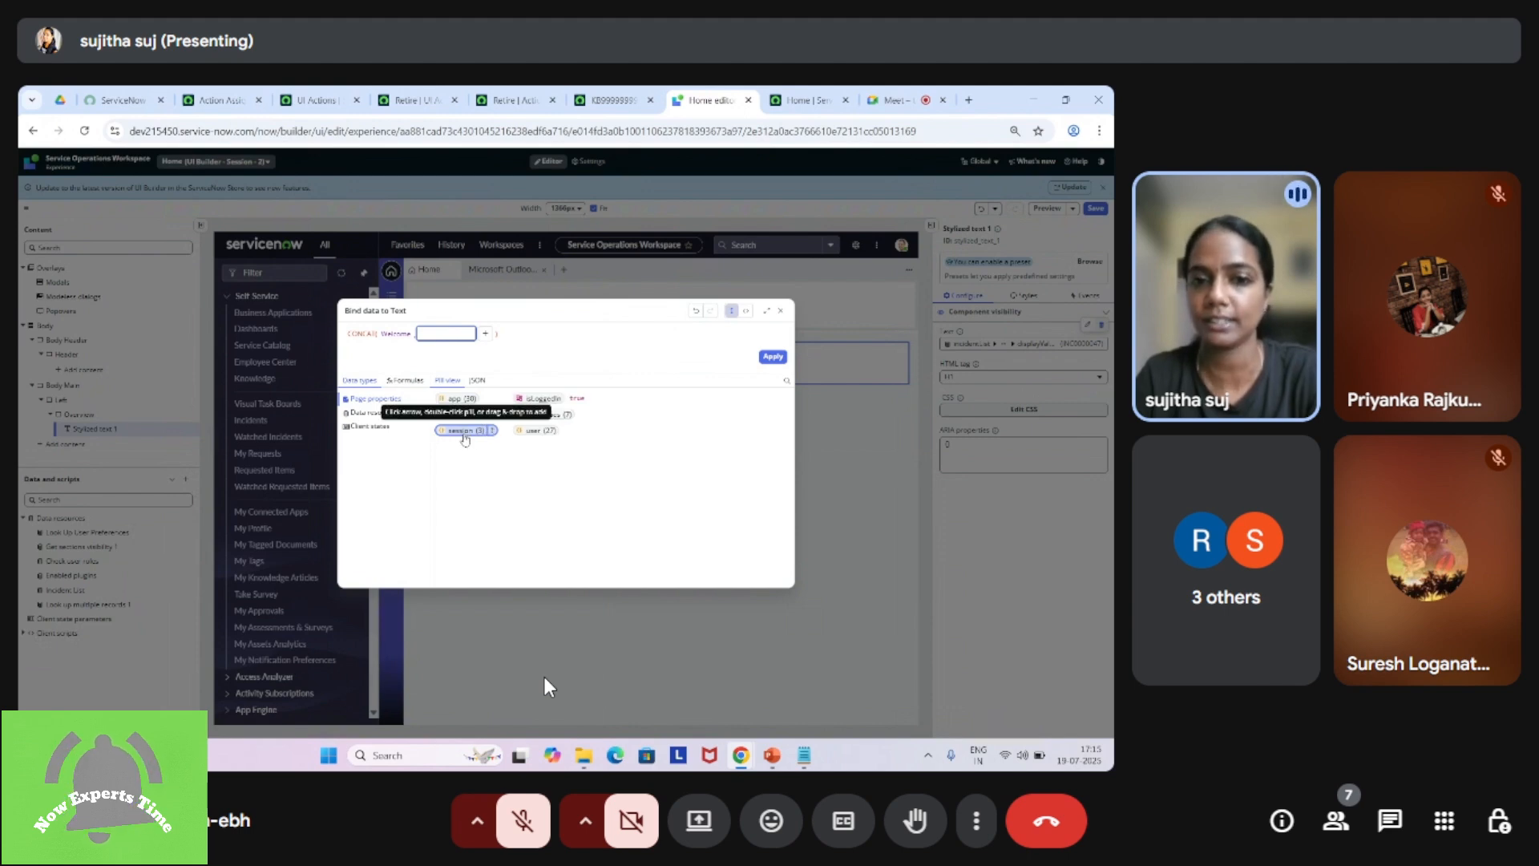
click(535, 431)
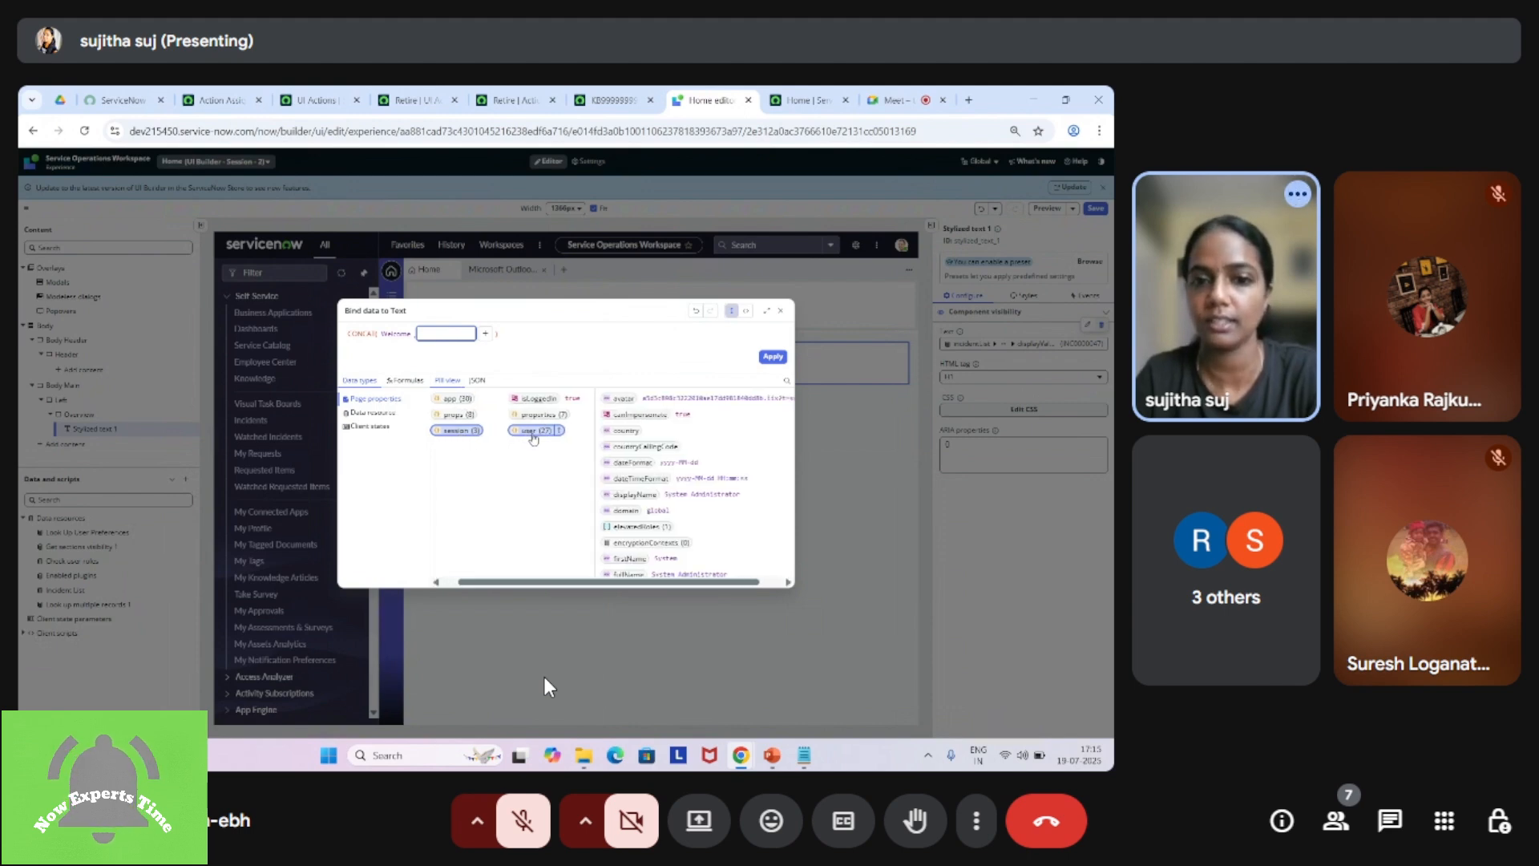
drag(786, 422, 792, 457)
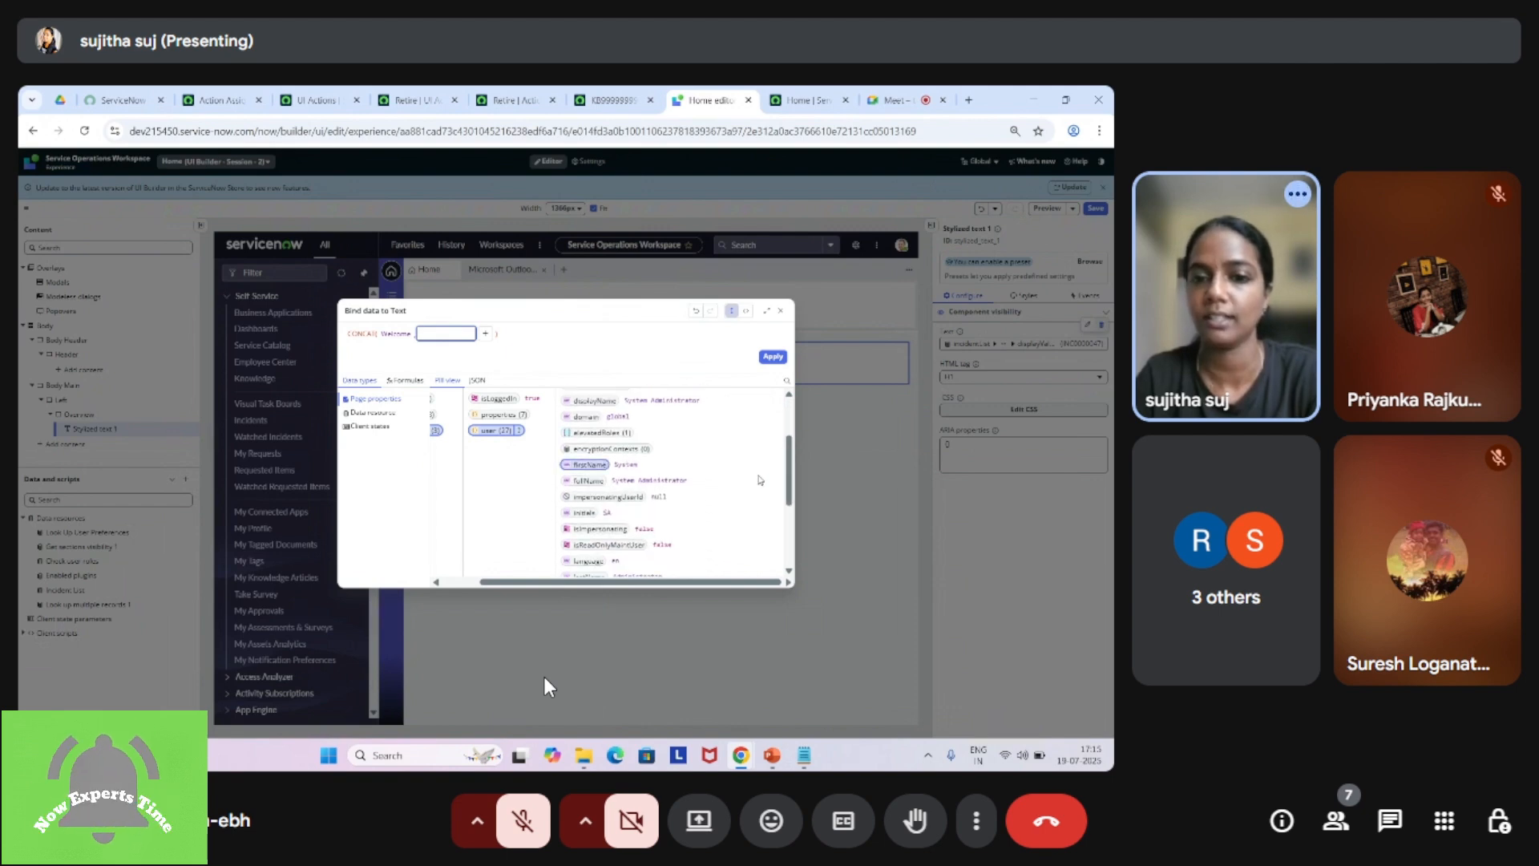
click(589, 482)
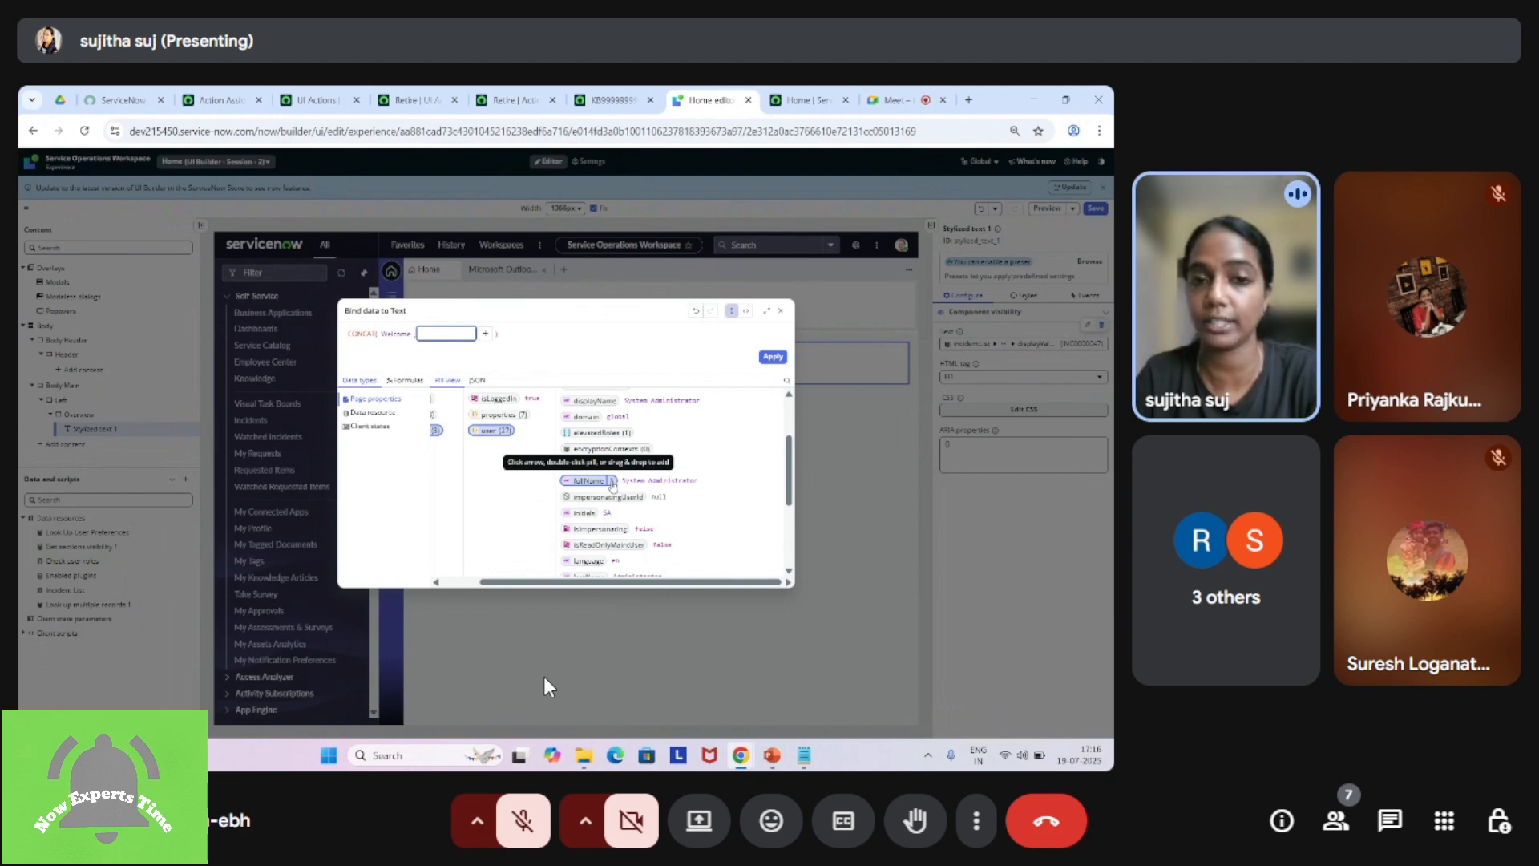
click(612, 482)
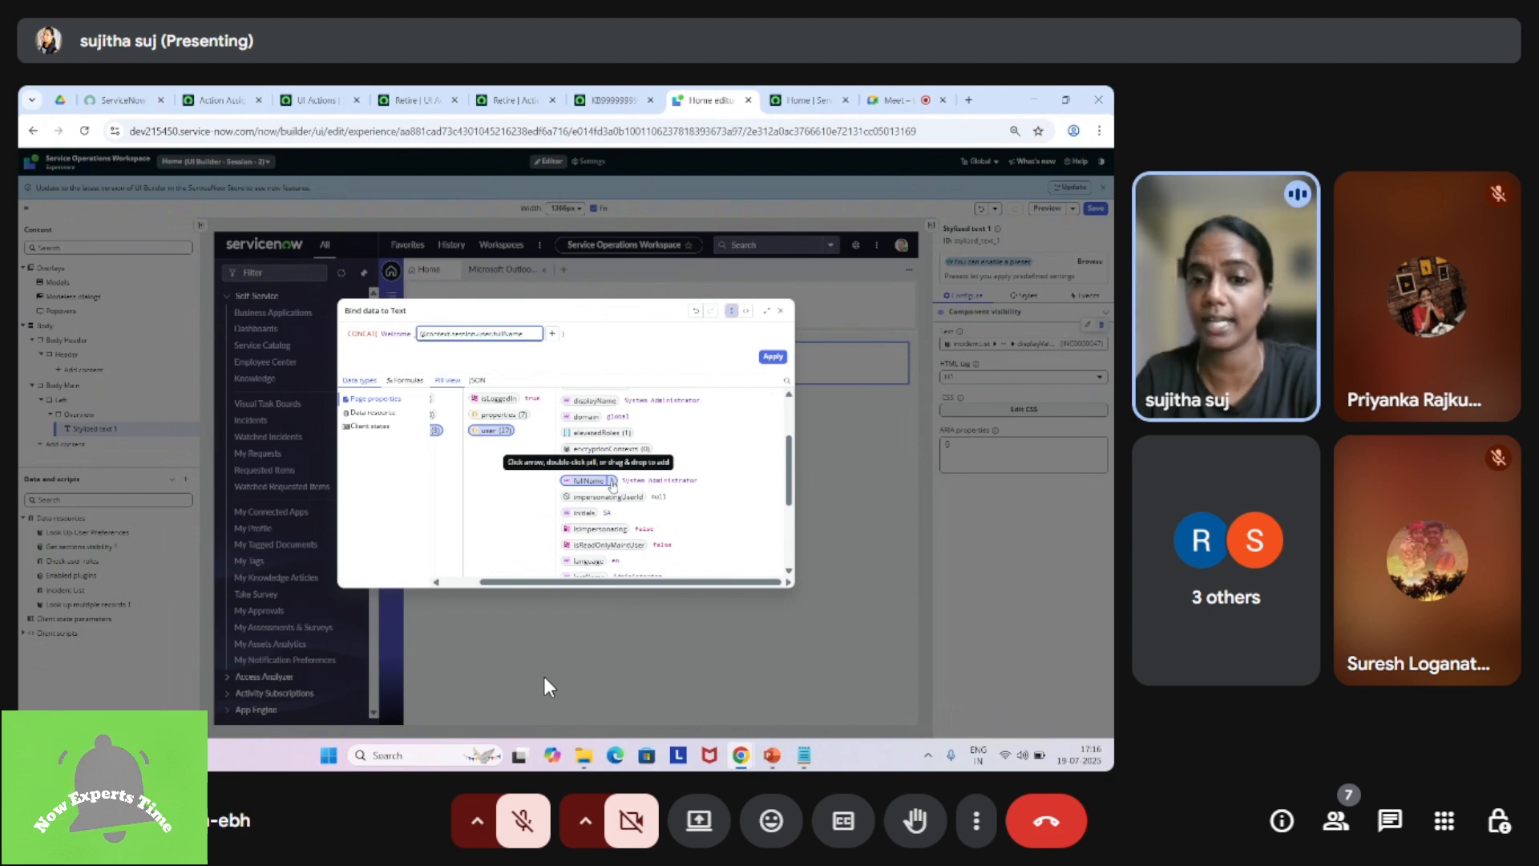
click(773, 358)
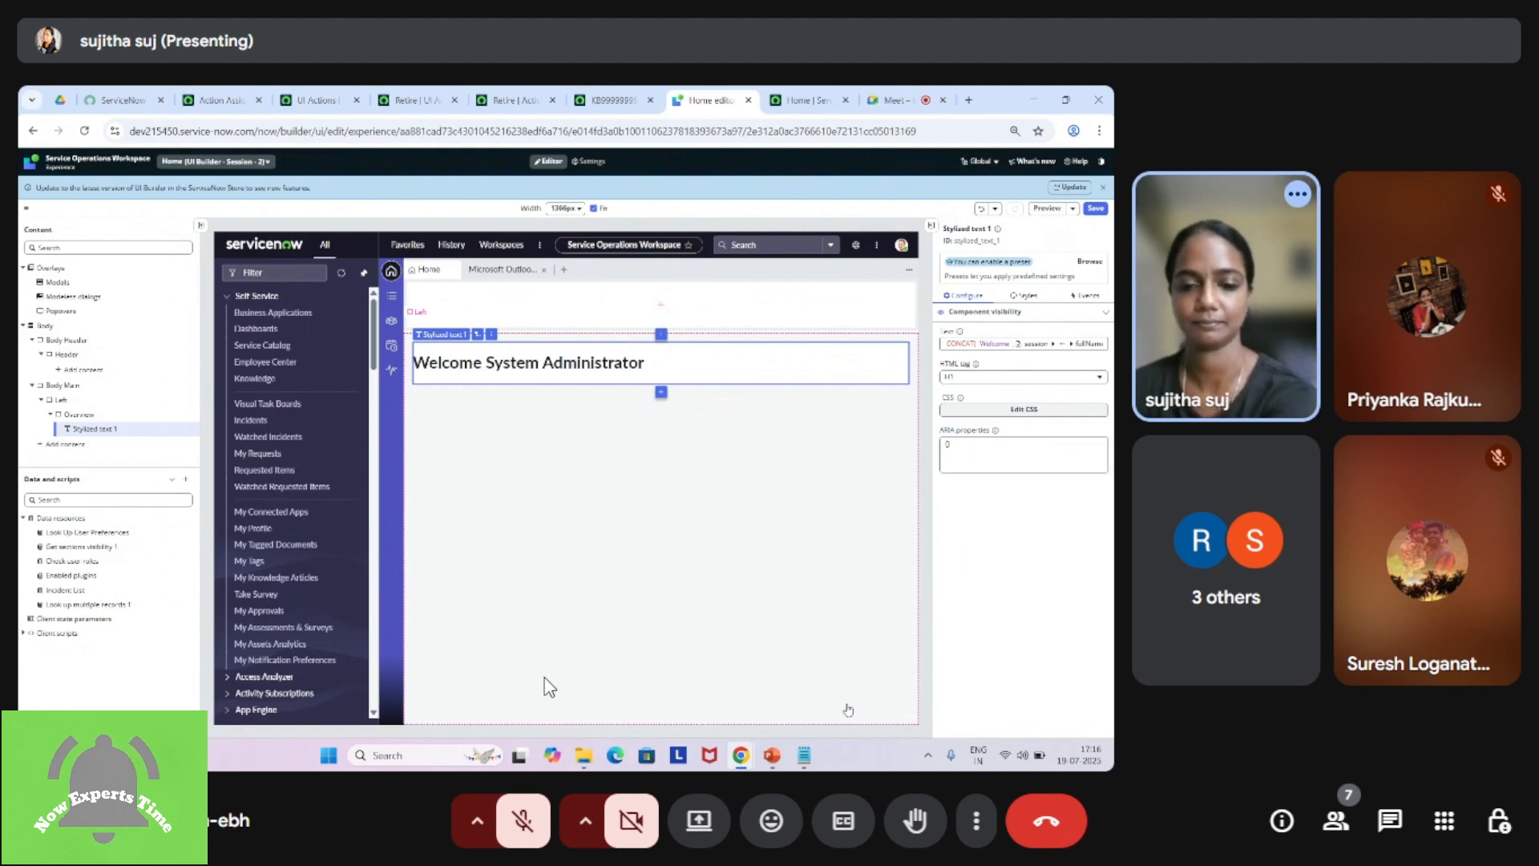
Step: Switch to the UI Builder Session presentation in PowerPoint
mouse_move(774, 763)
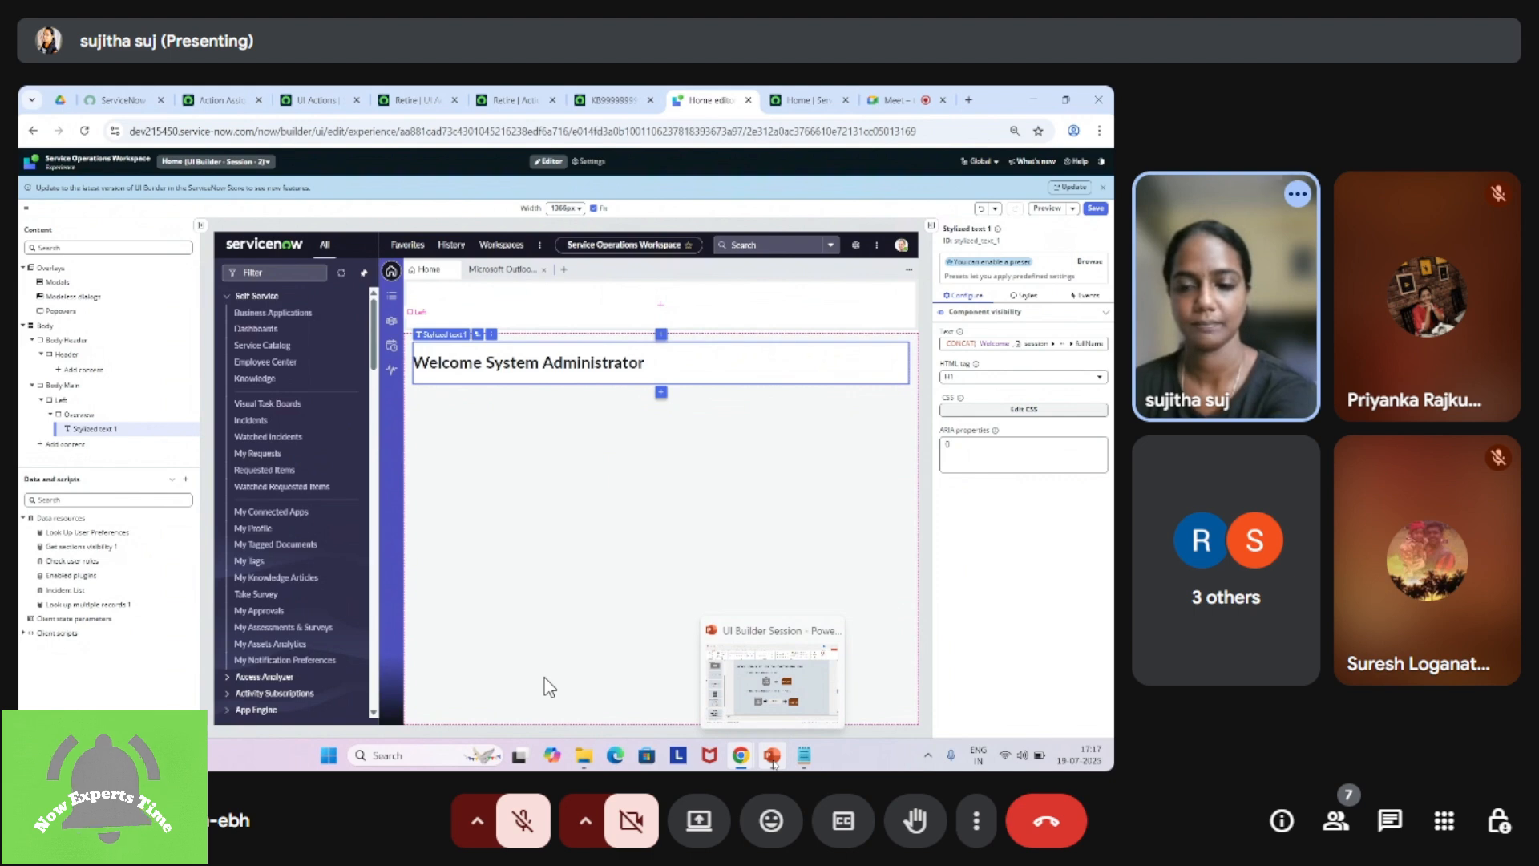
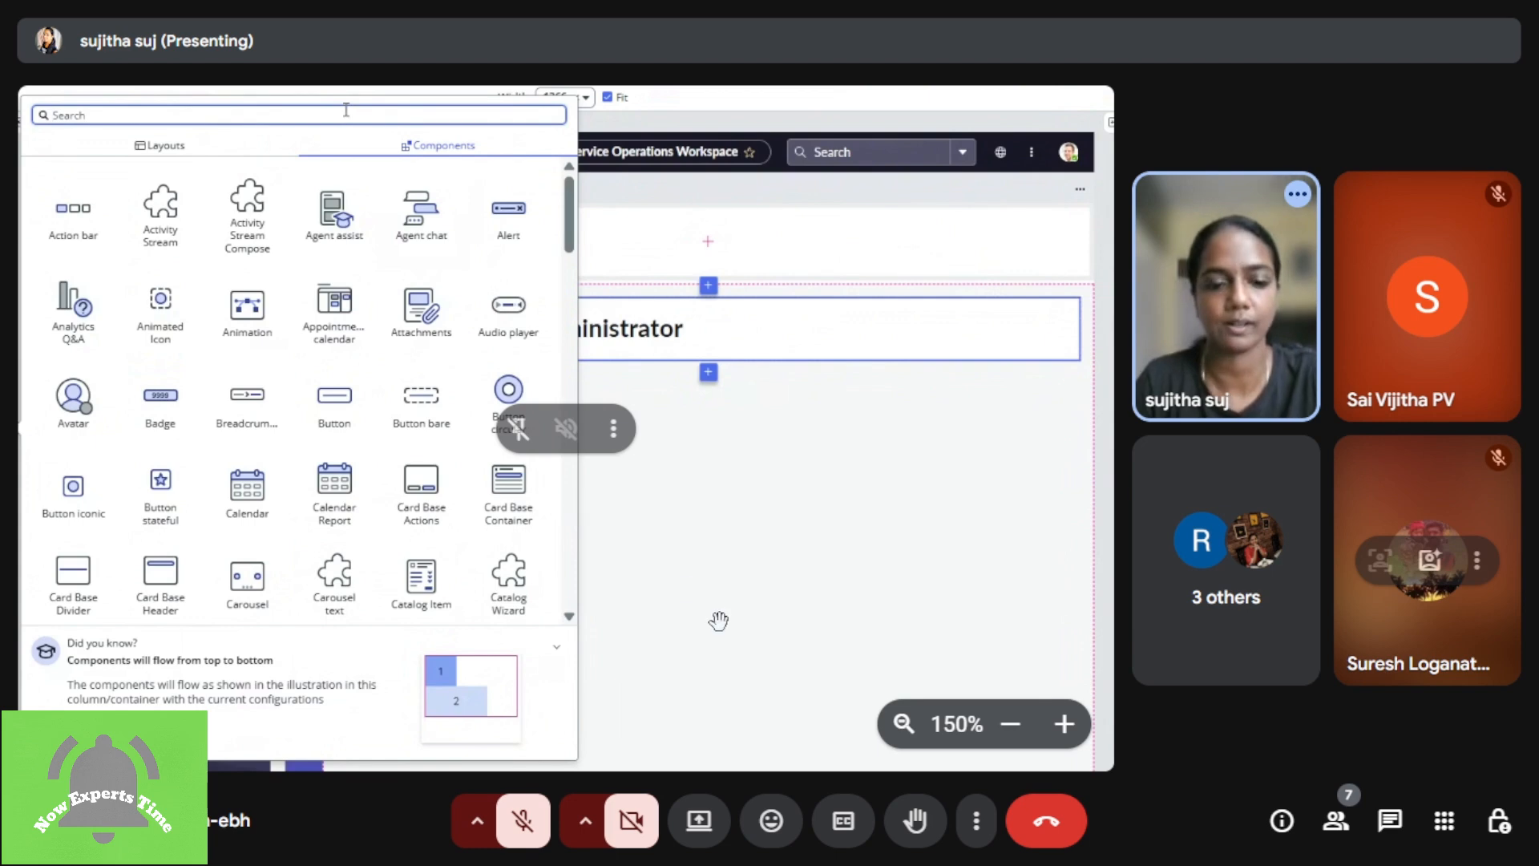
Step: Search the components for a button and add a Button component below the welcome text
text(butt)
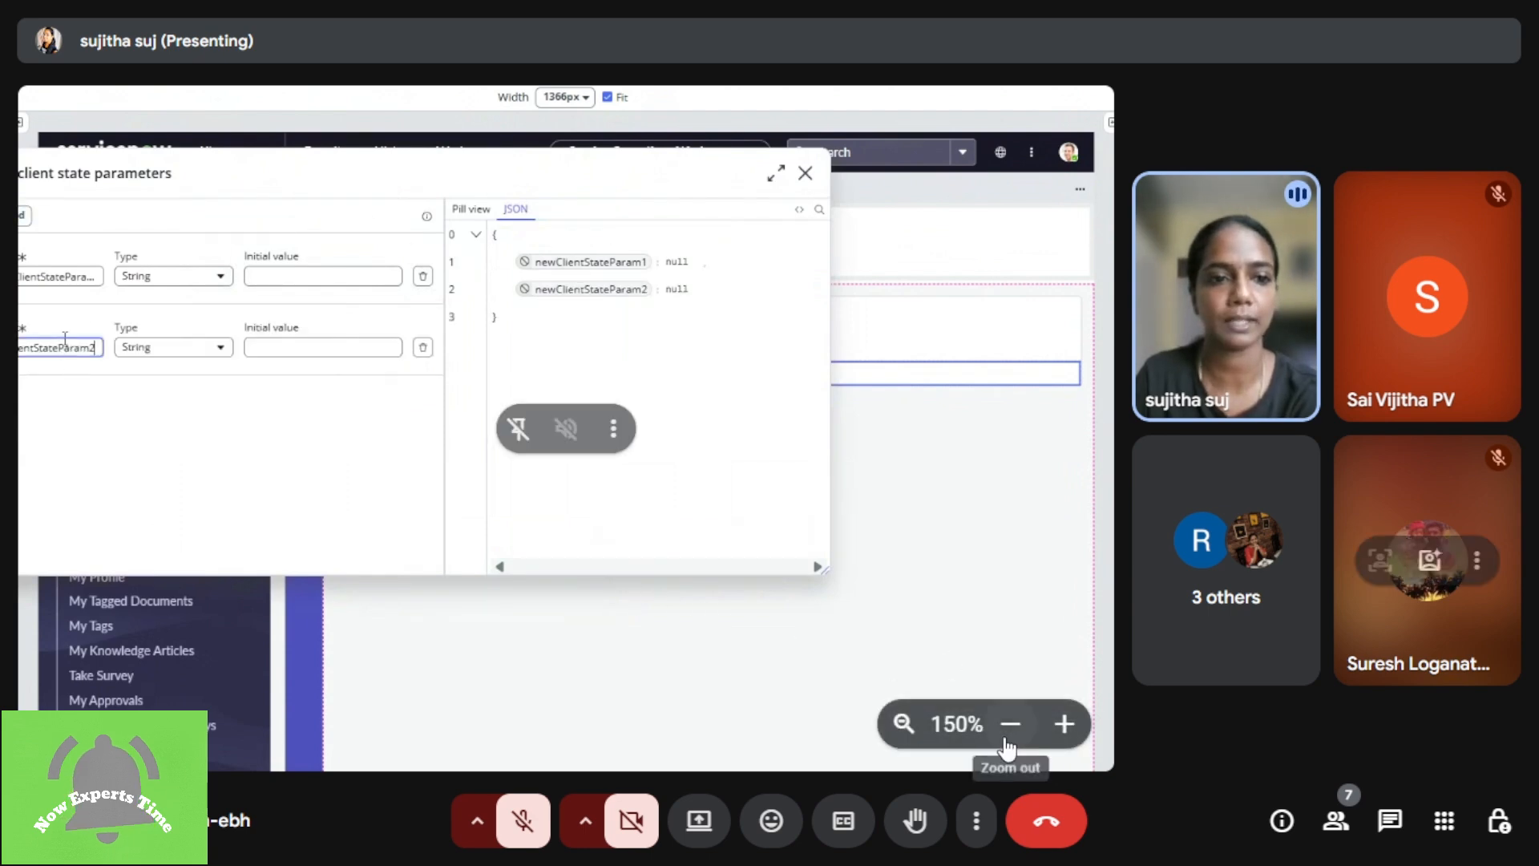
click(1008, 738)
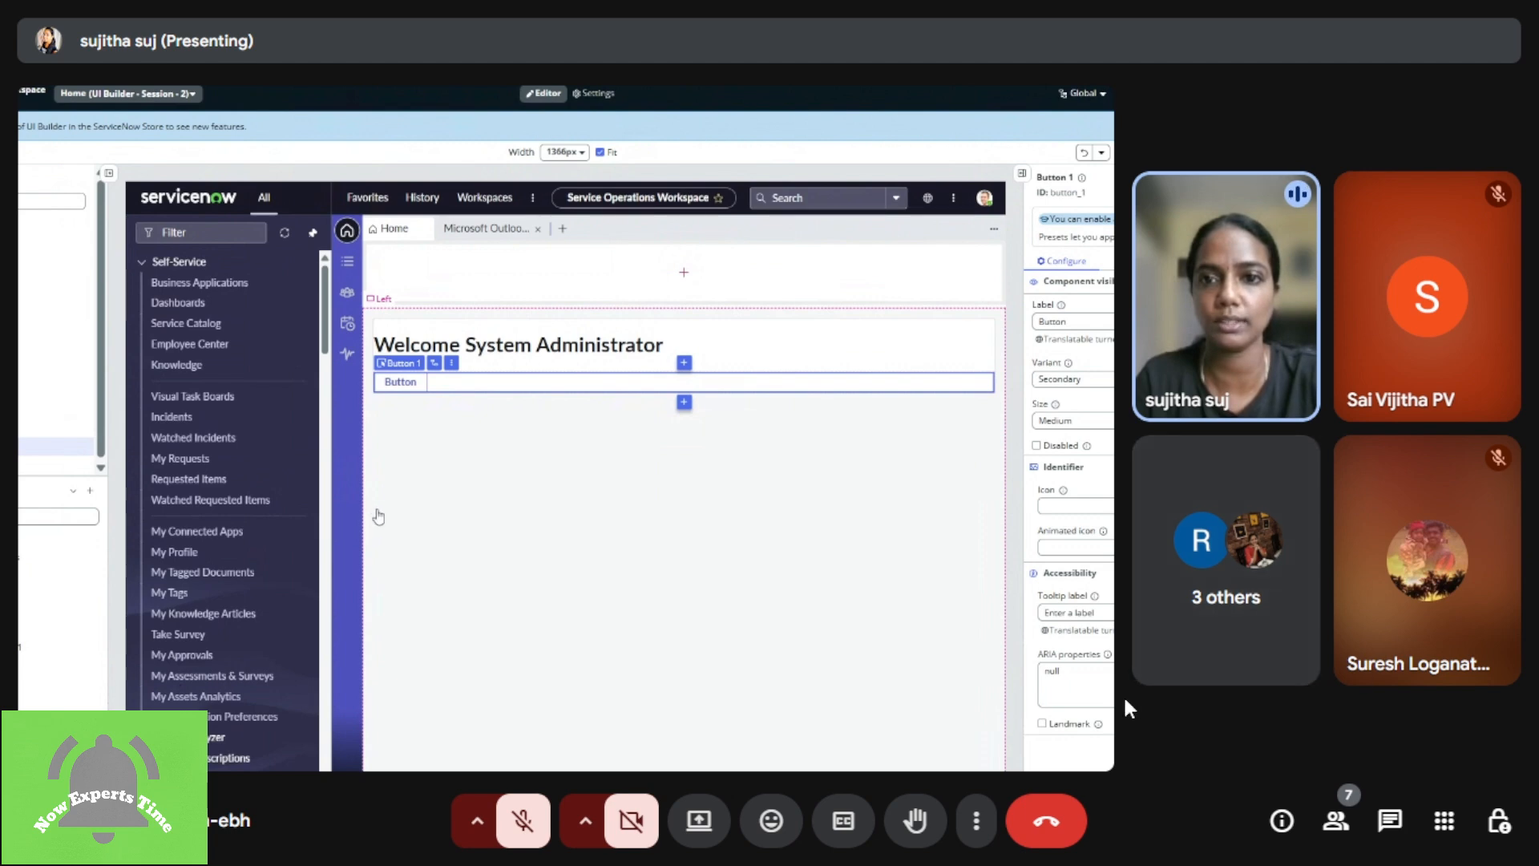
mouse_move(1088, 696)
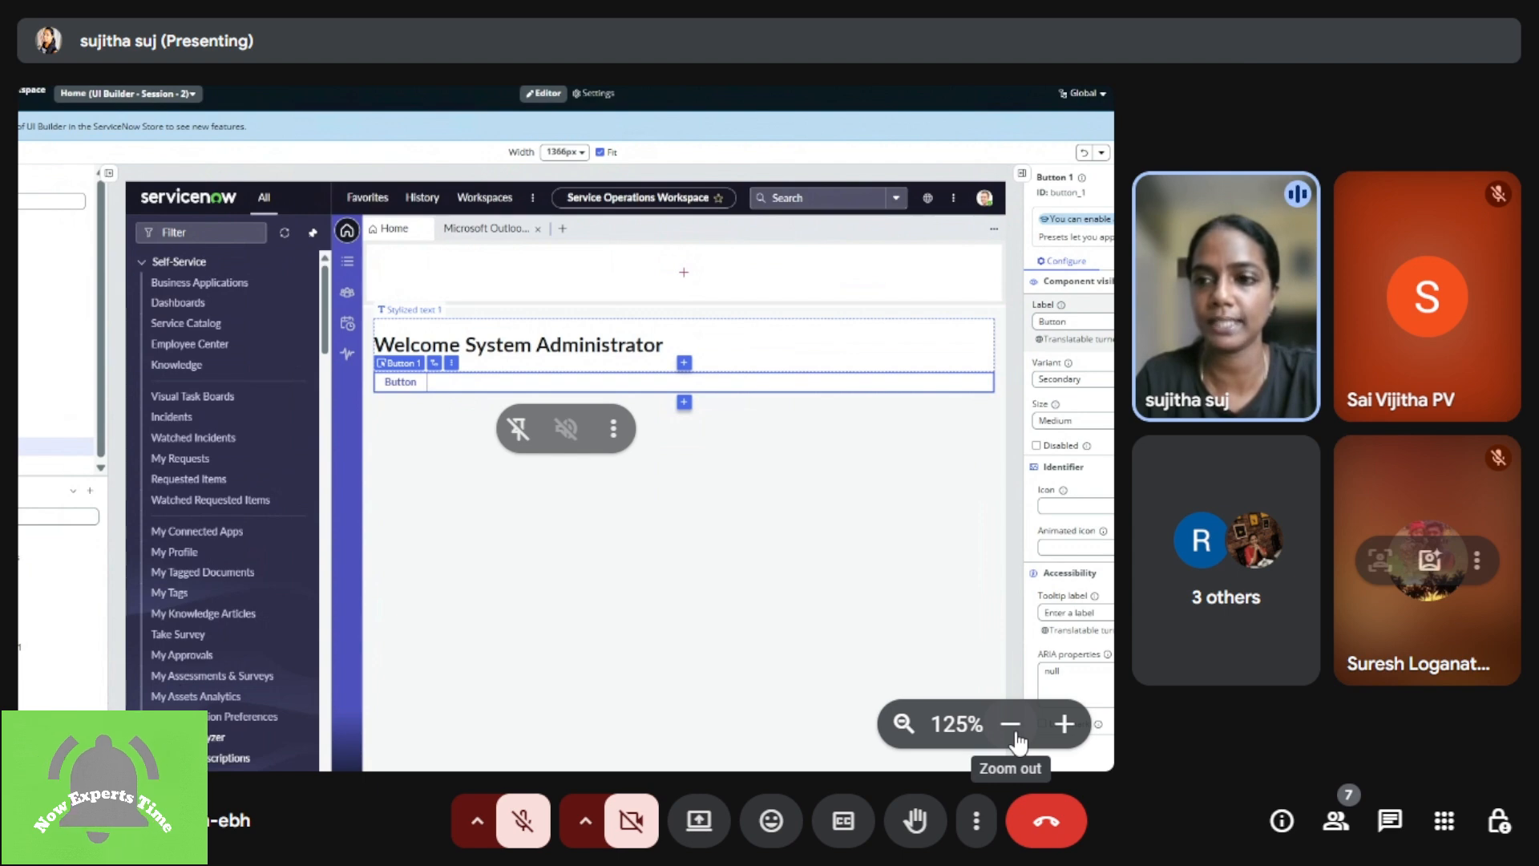
Step: Add the Update Label Value client script as a handler for the button's Button clicked event, triggered Always
drag(958, 503, 769, 495)
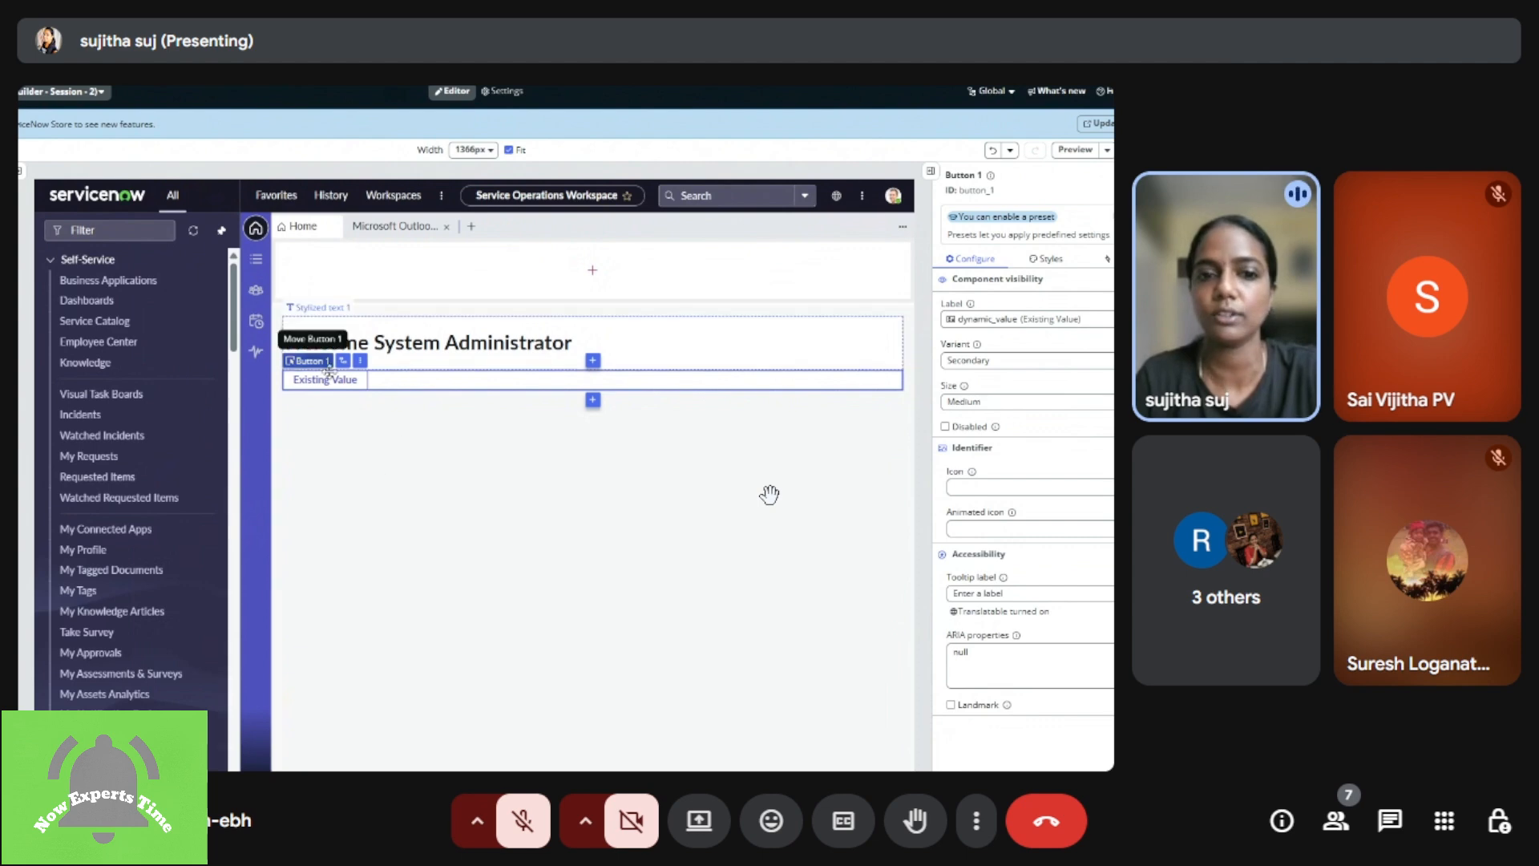
mouse_move(1048, 731)
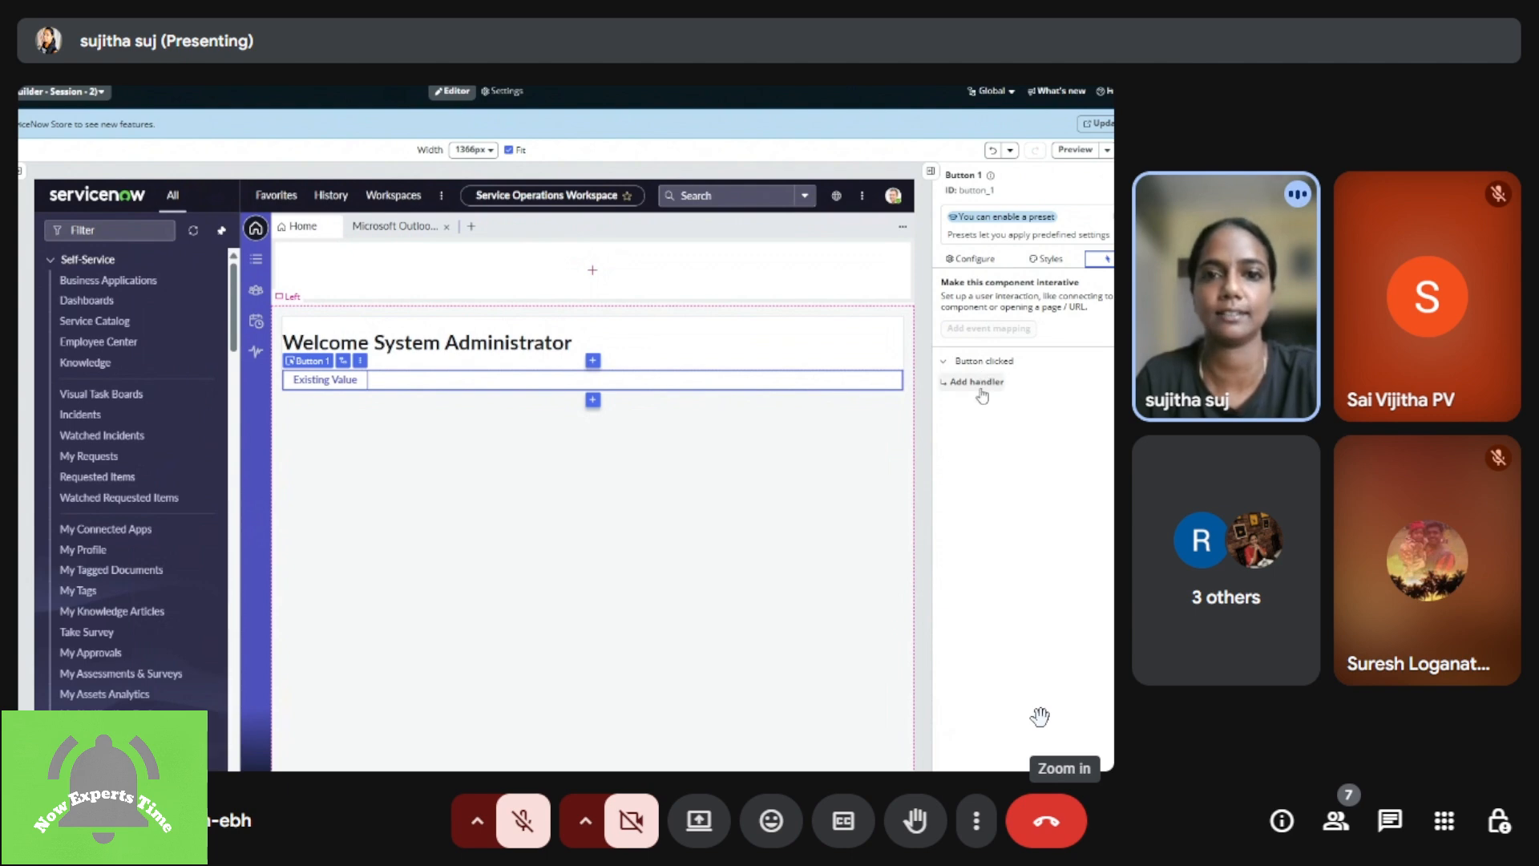
drag(996, 694, 873, 663)
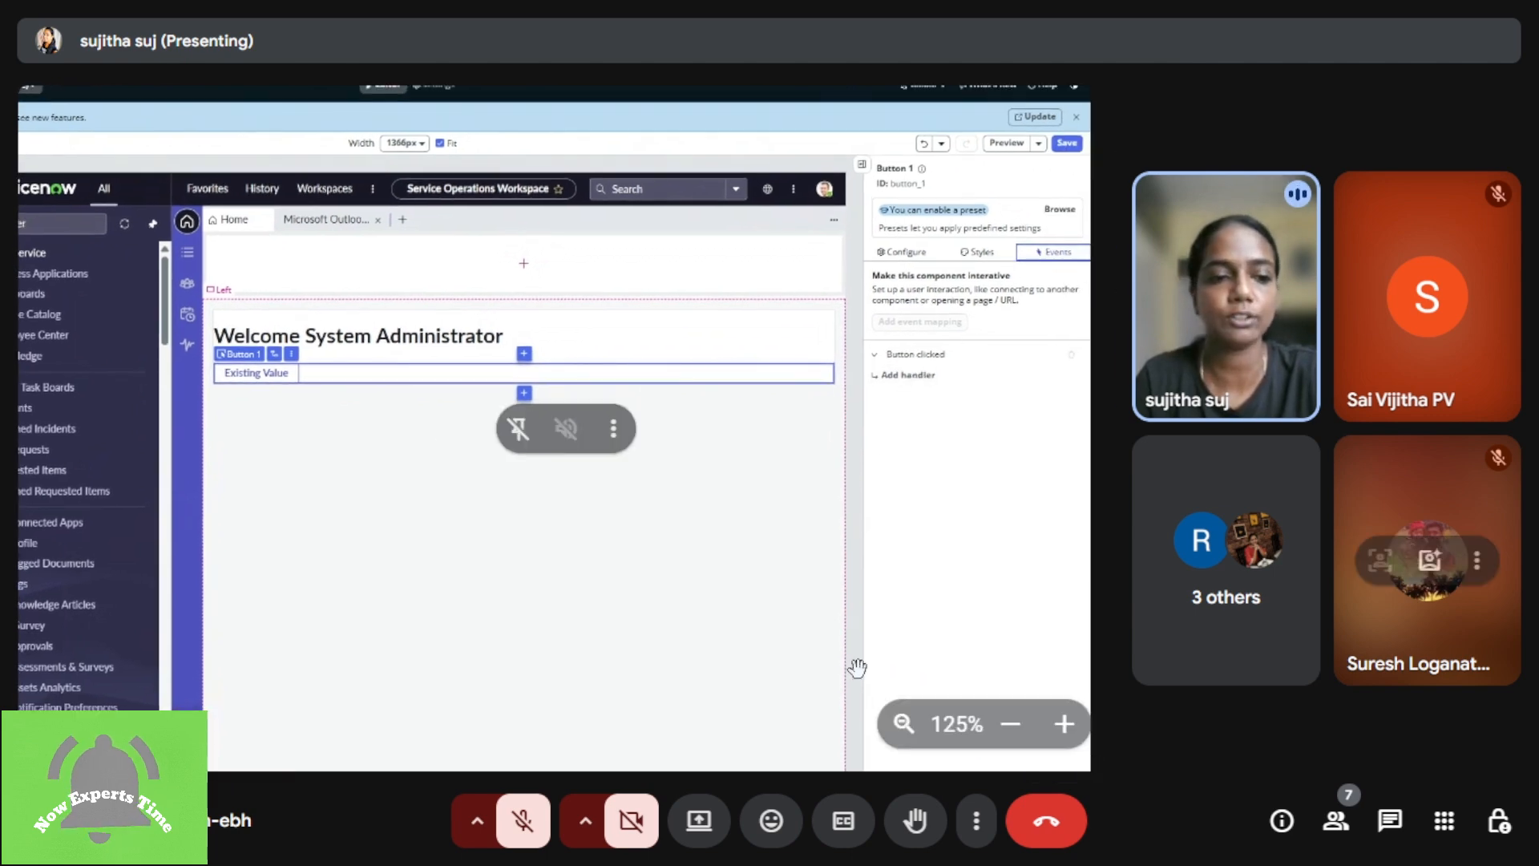
drag(628, 577, 791, 604)
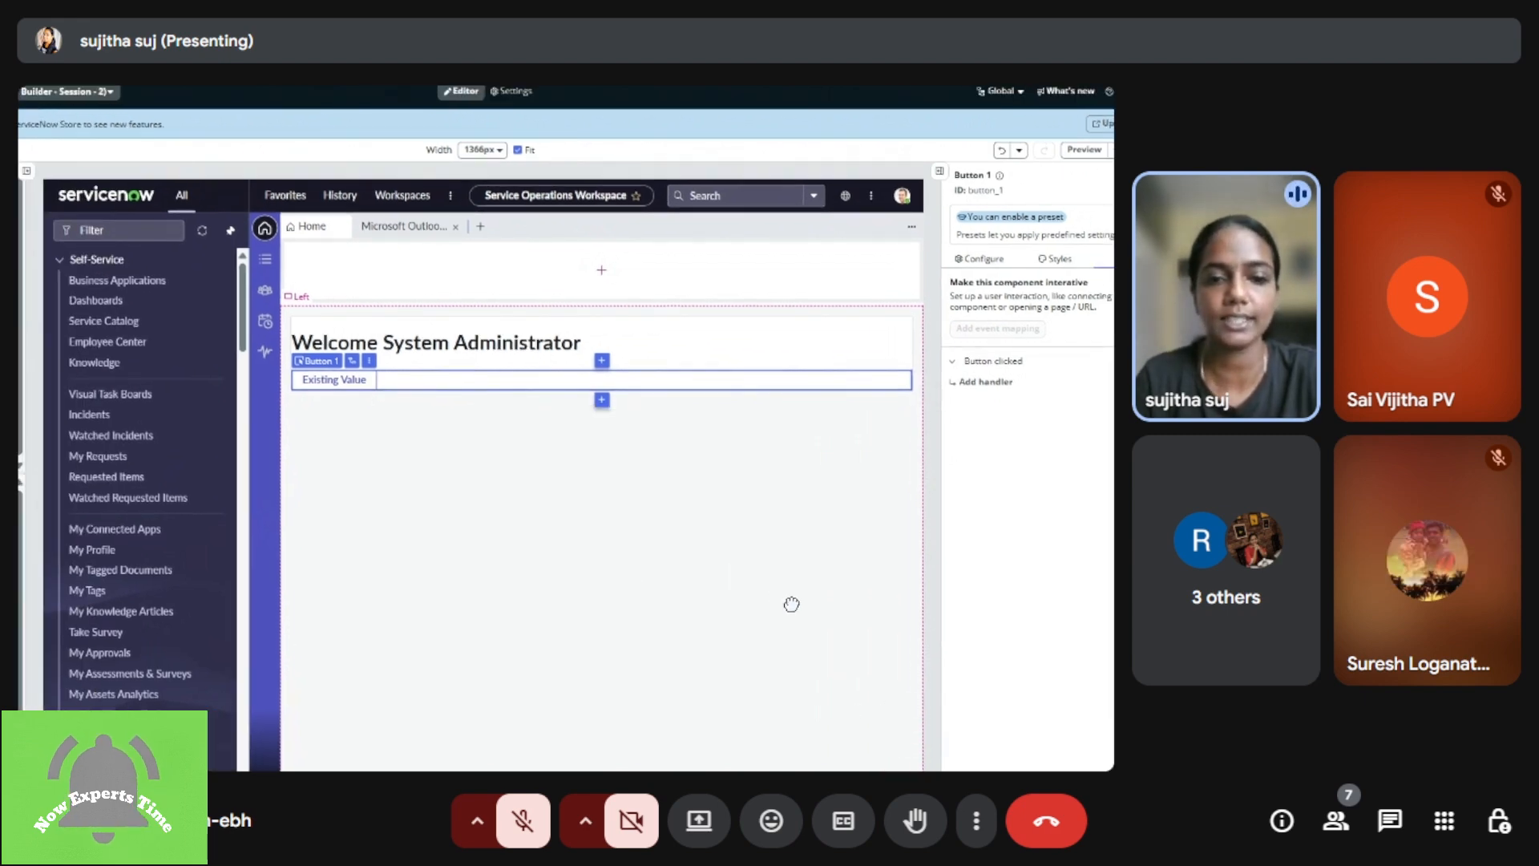
drag(791, 604, 700, 526)
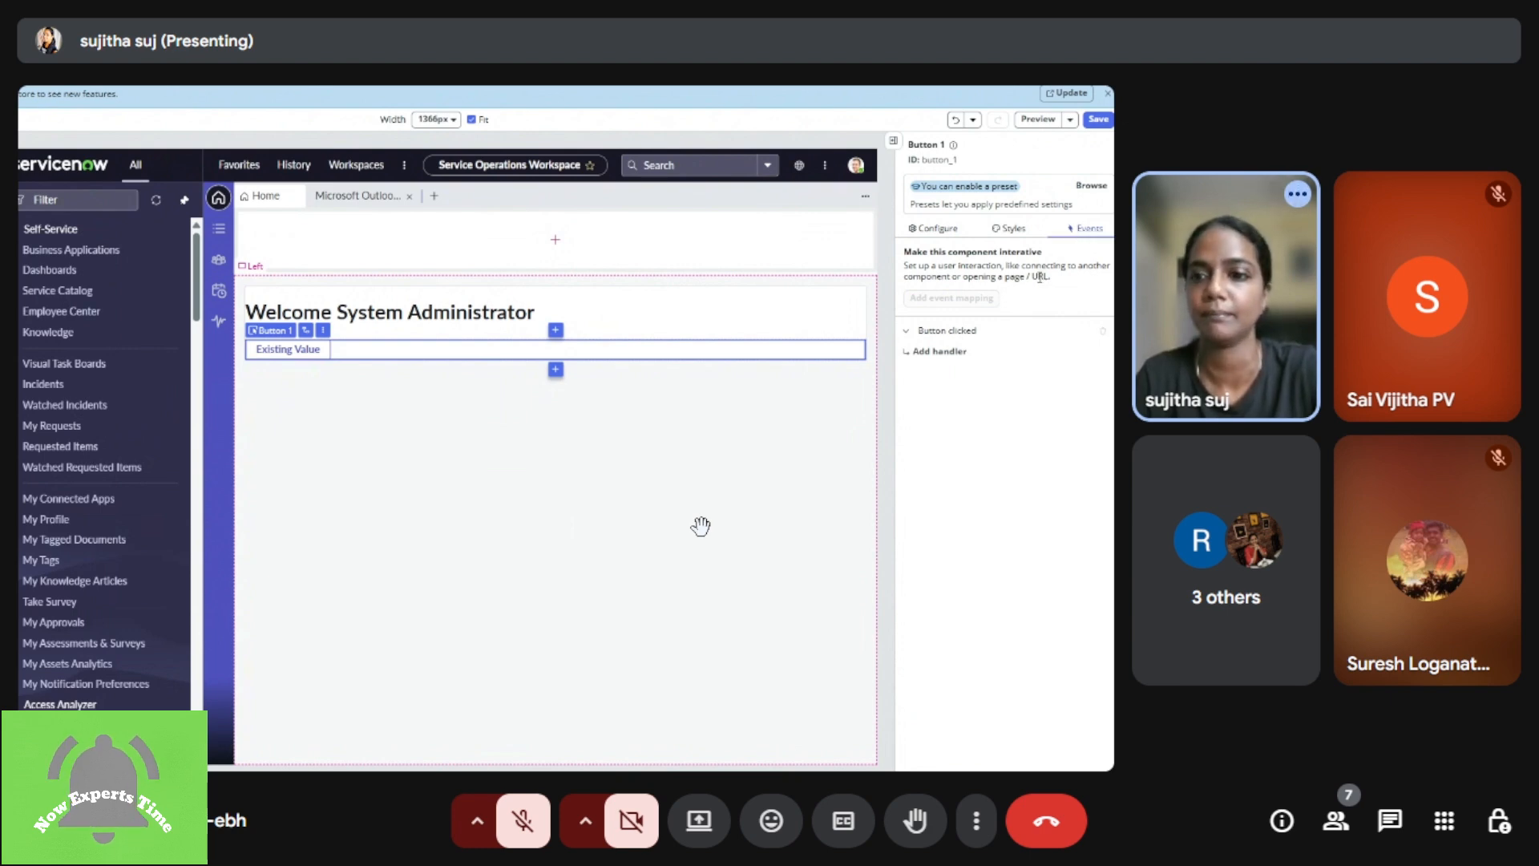
click(923, 355)
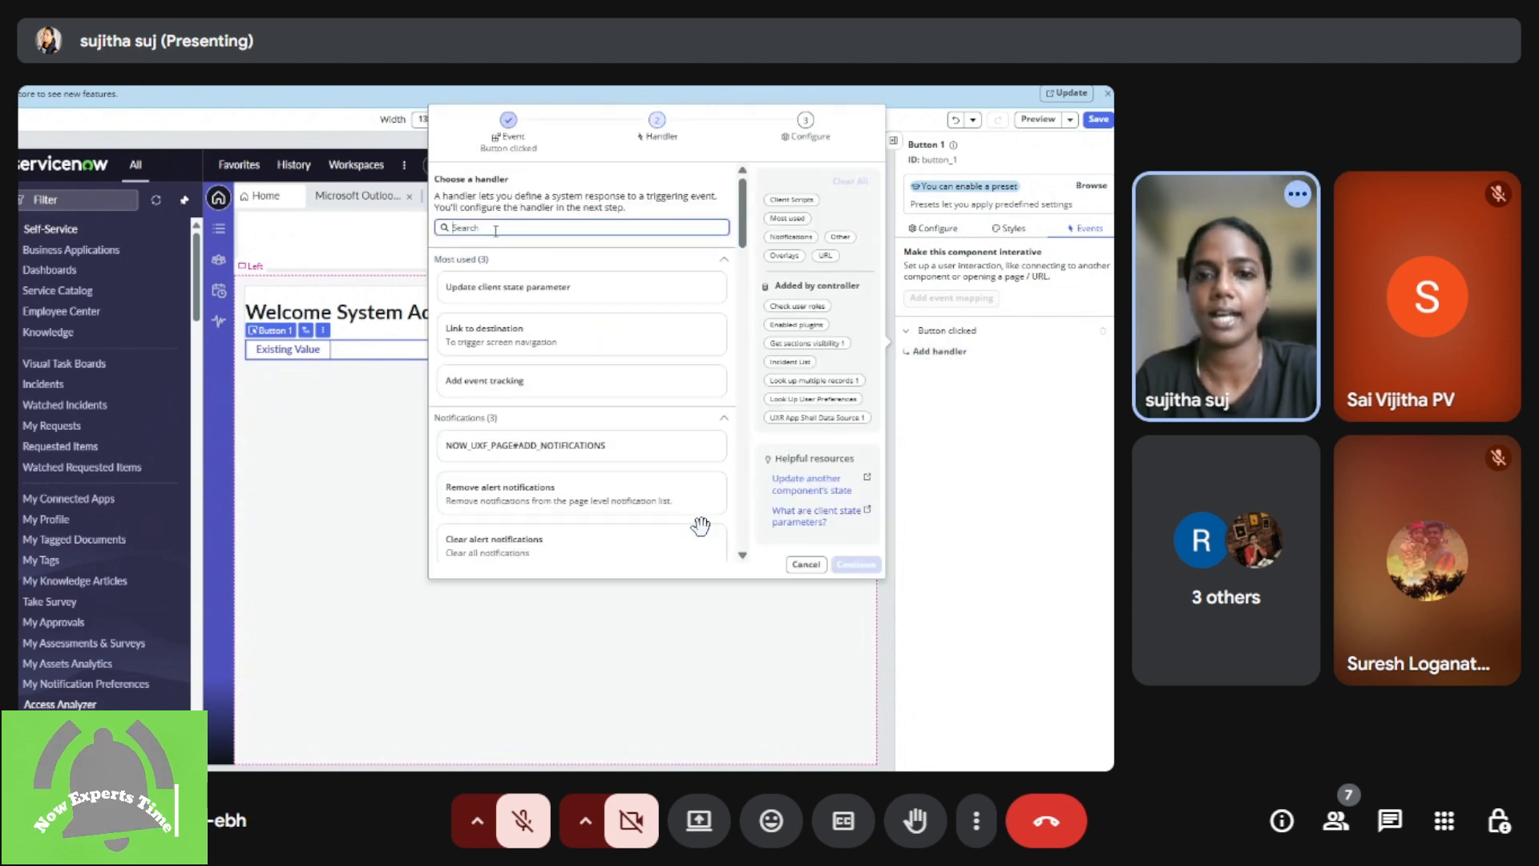
text(update)
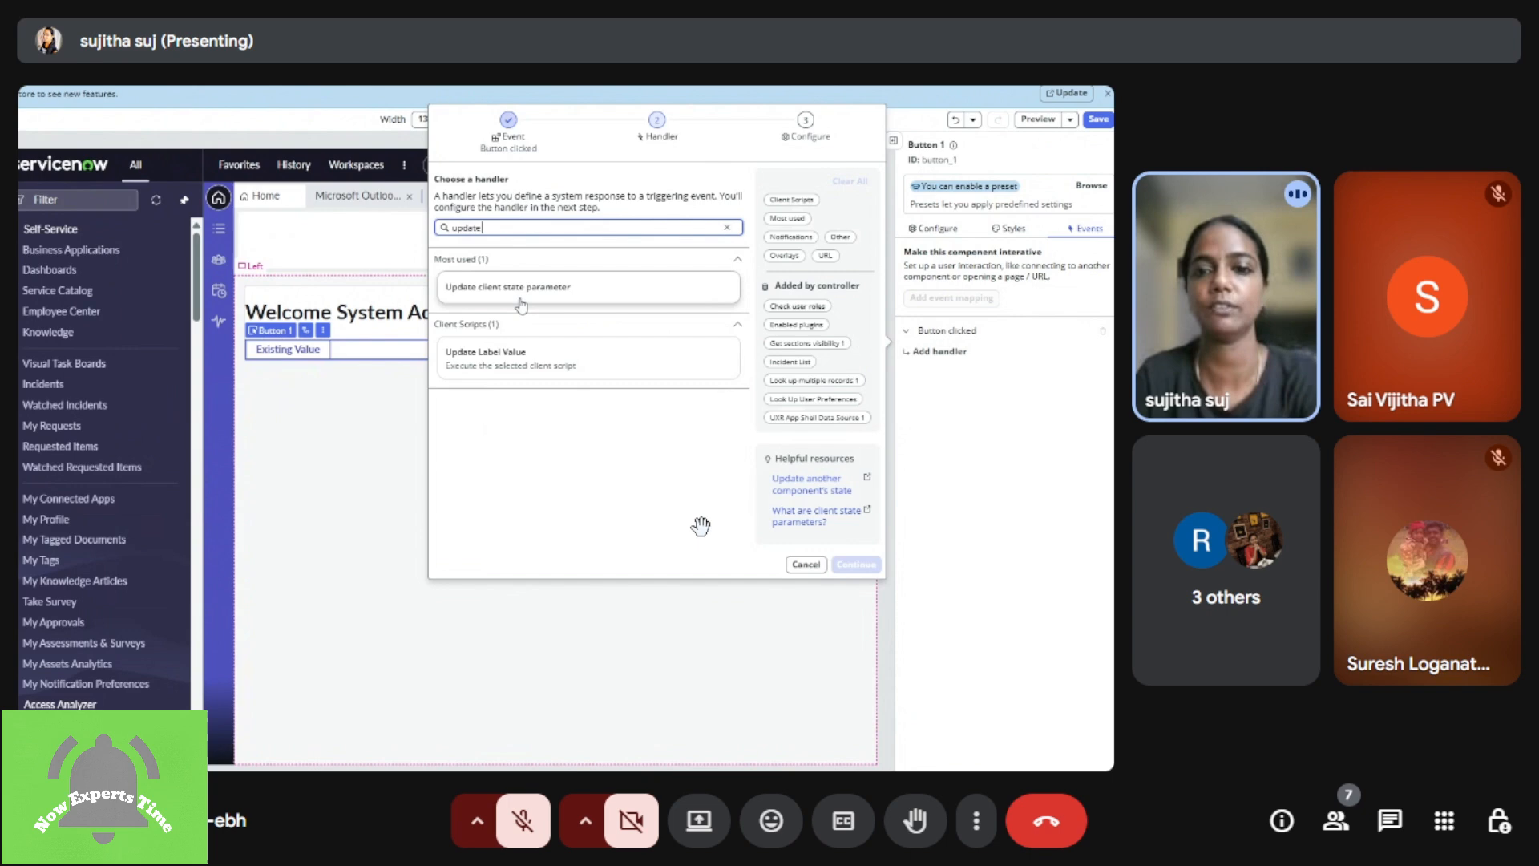
click(594, 369)
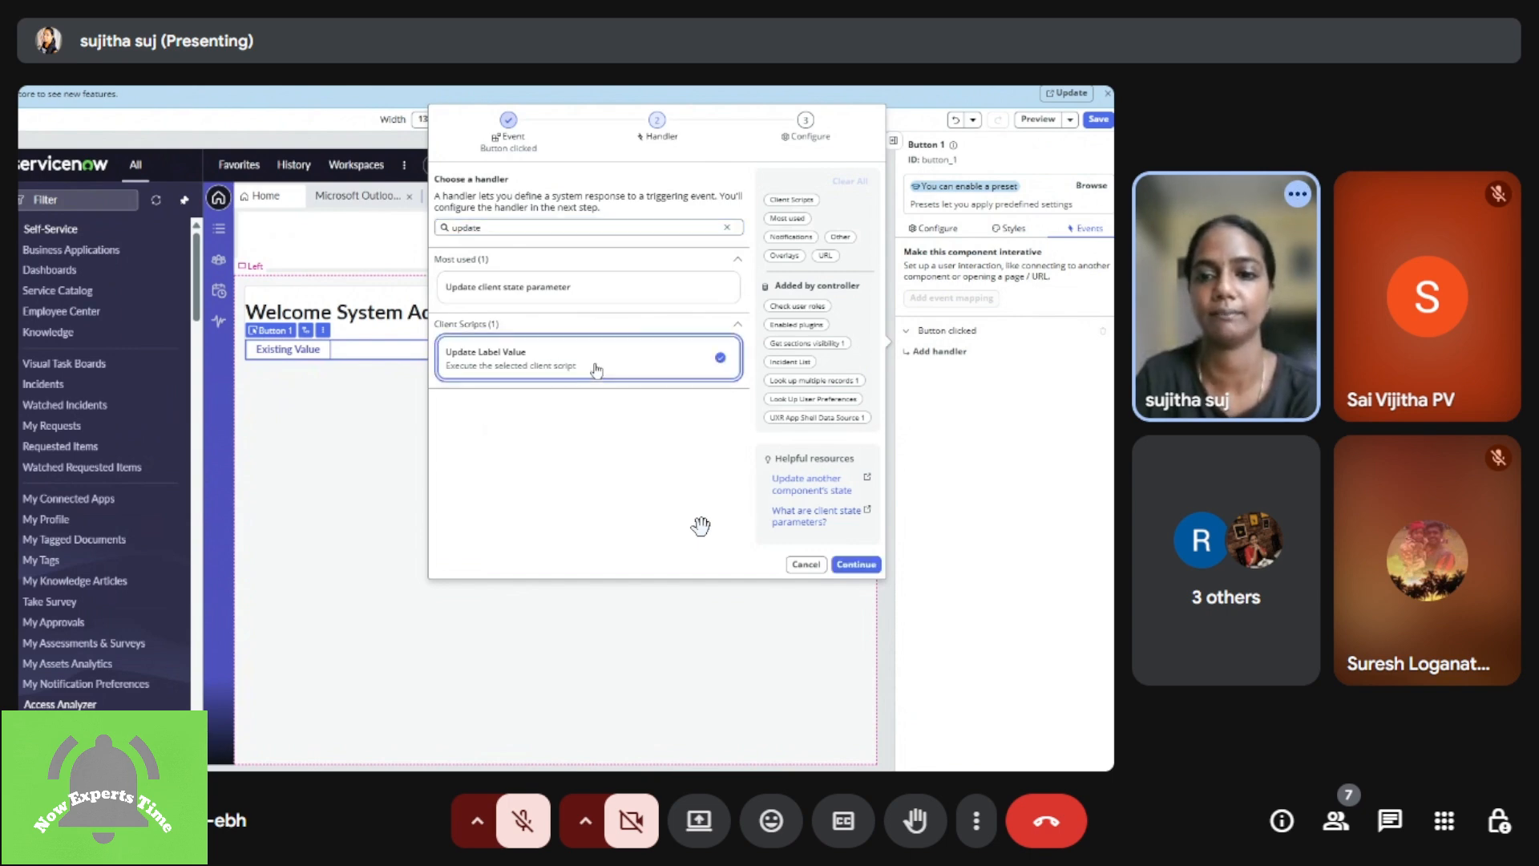
click(869, 566)
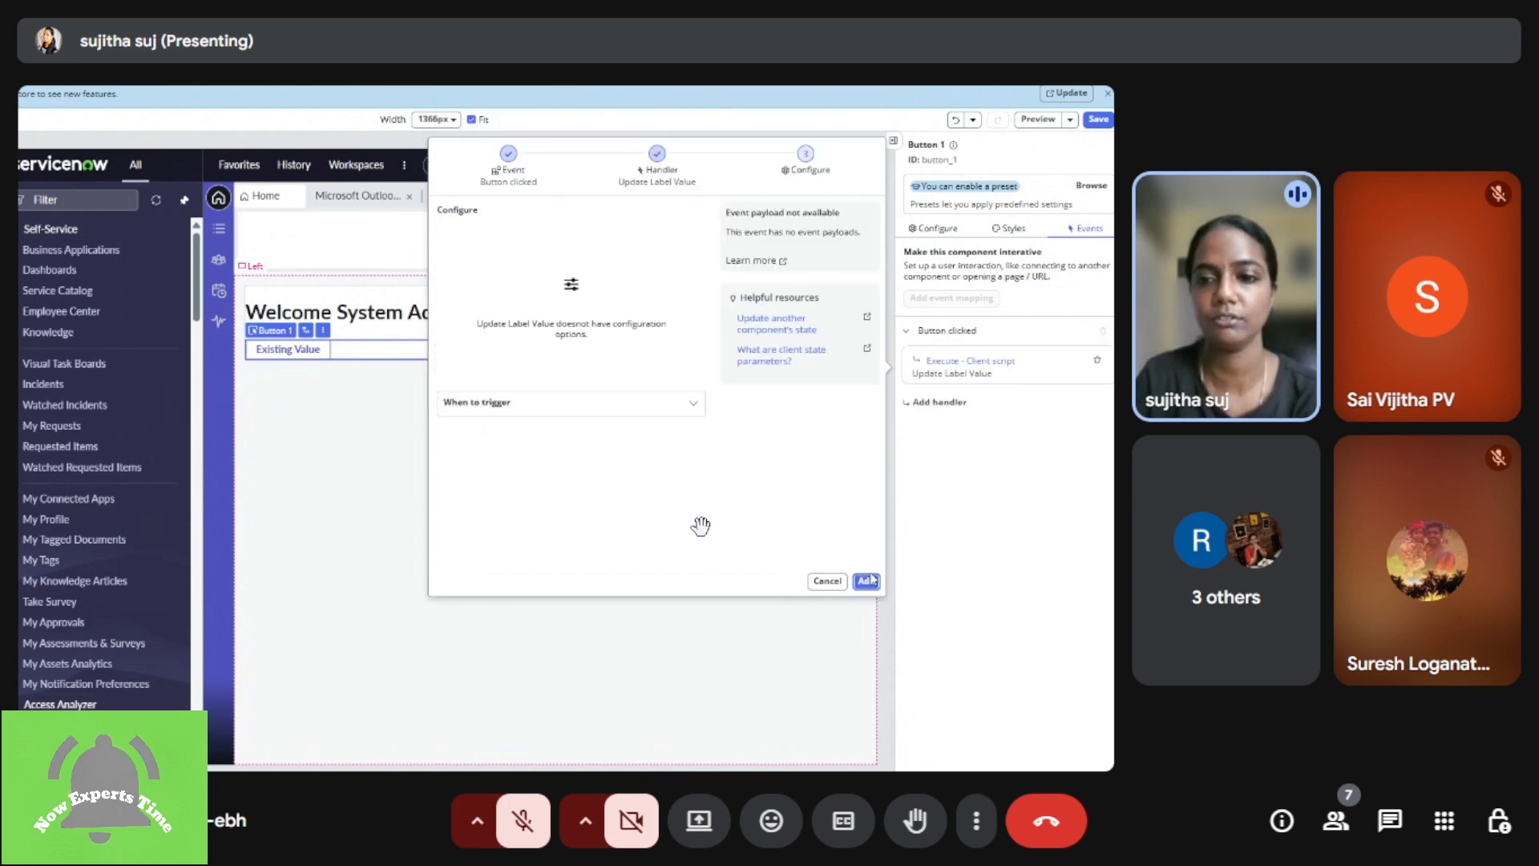
click(523, 403)
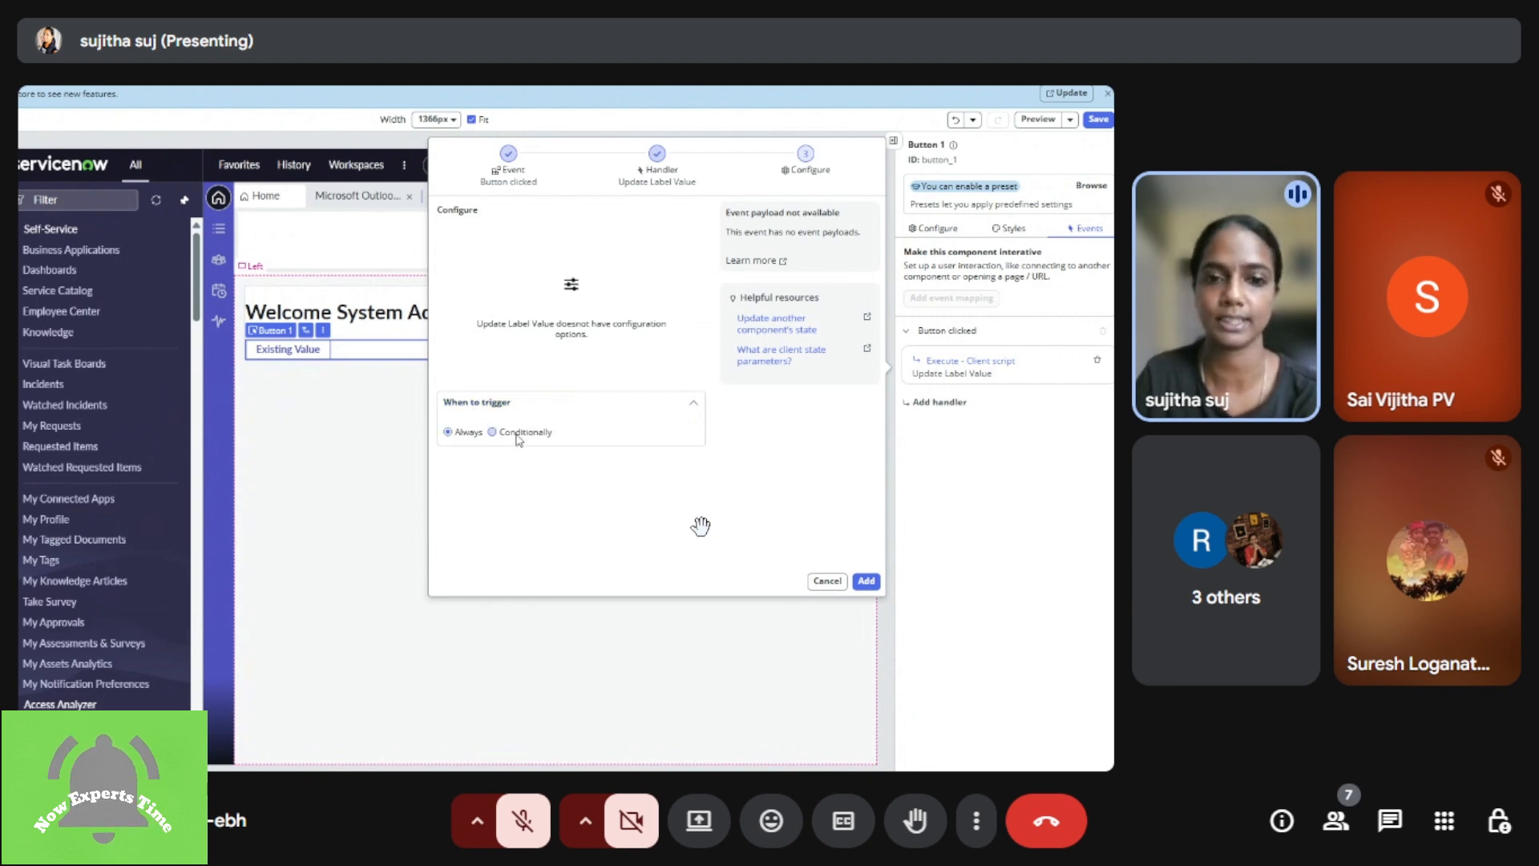
click(869, 583)
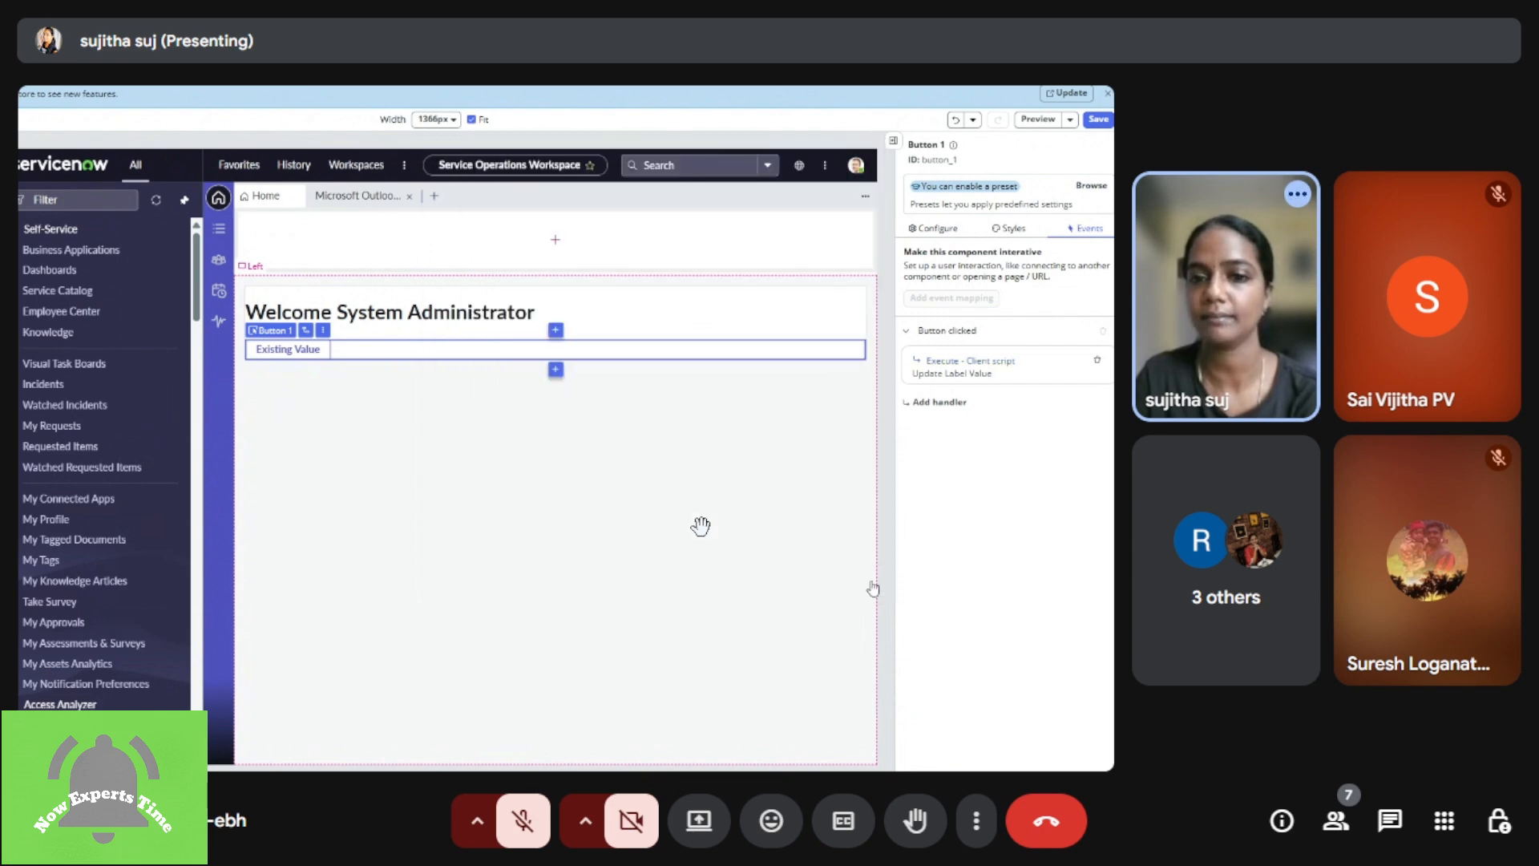
Step: Preview the page, test the button's click handler and dismiss the preview tip
click(1039, 119)
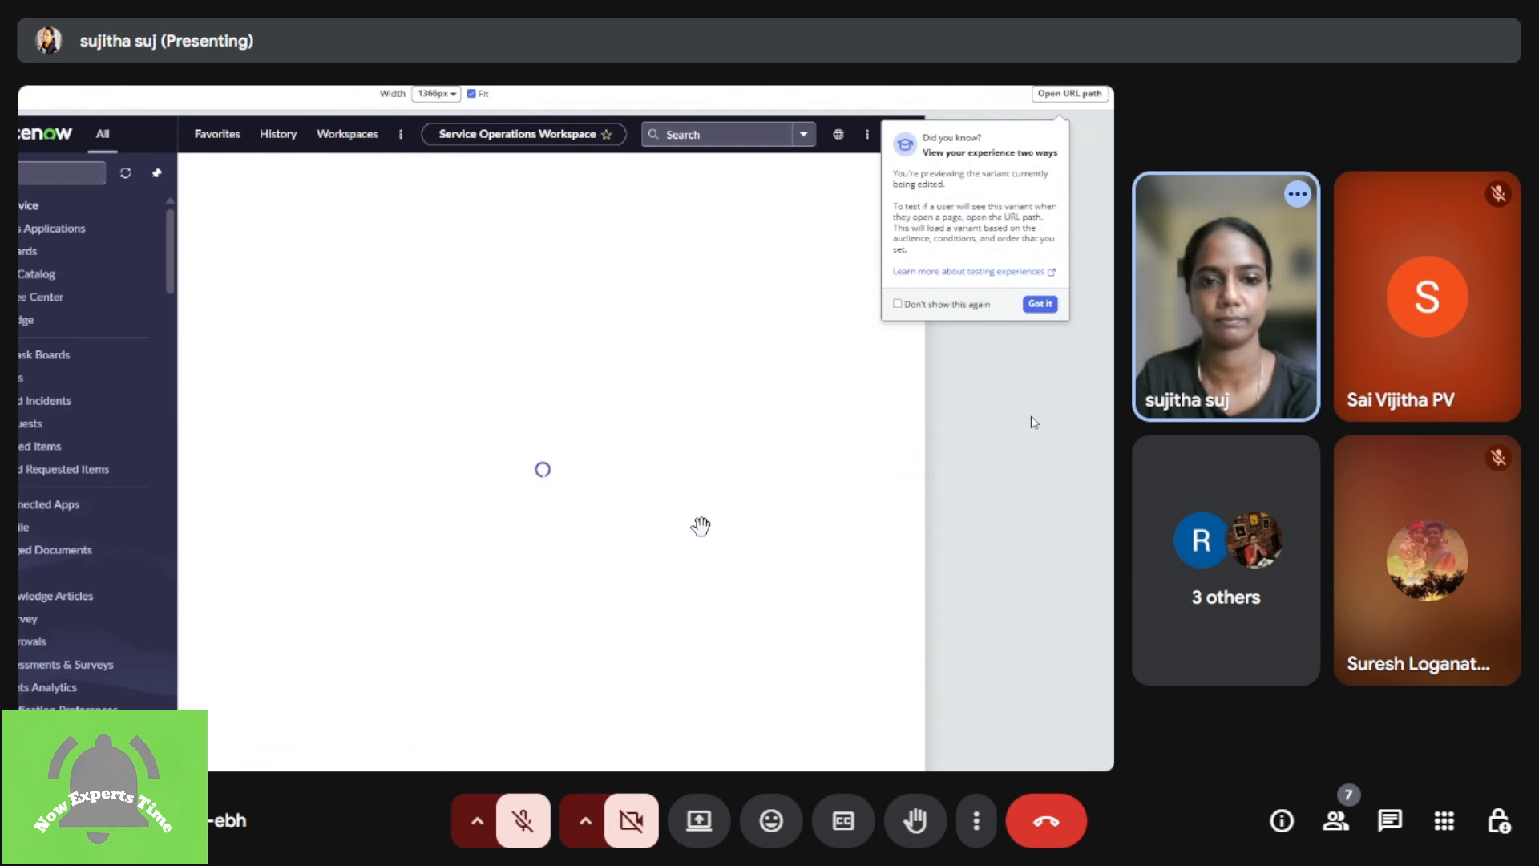
click(289, 342)
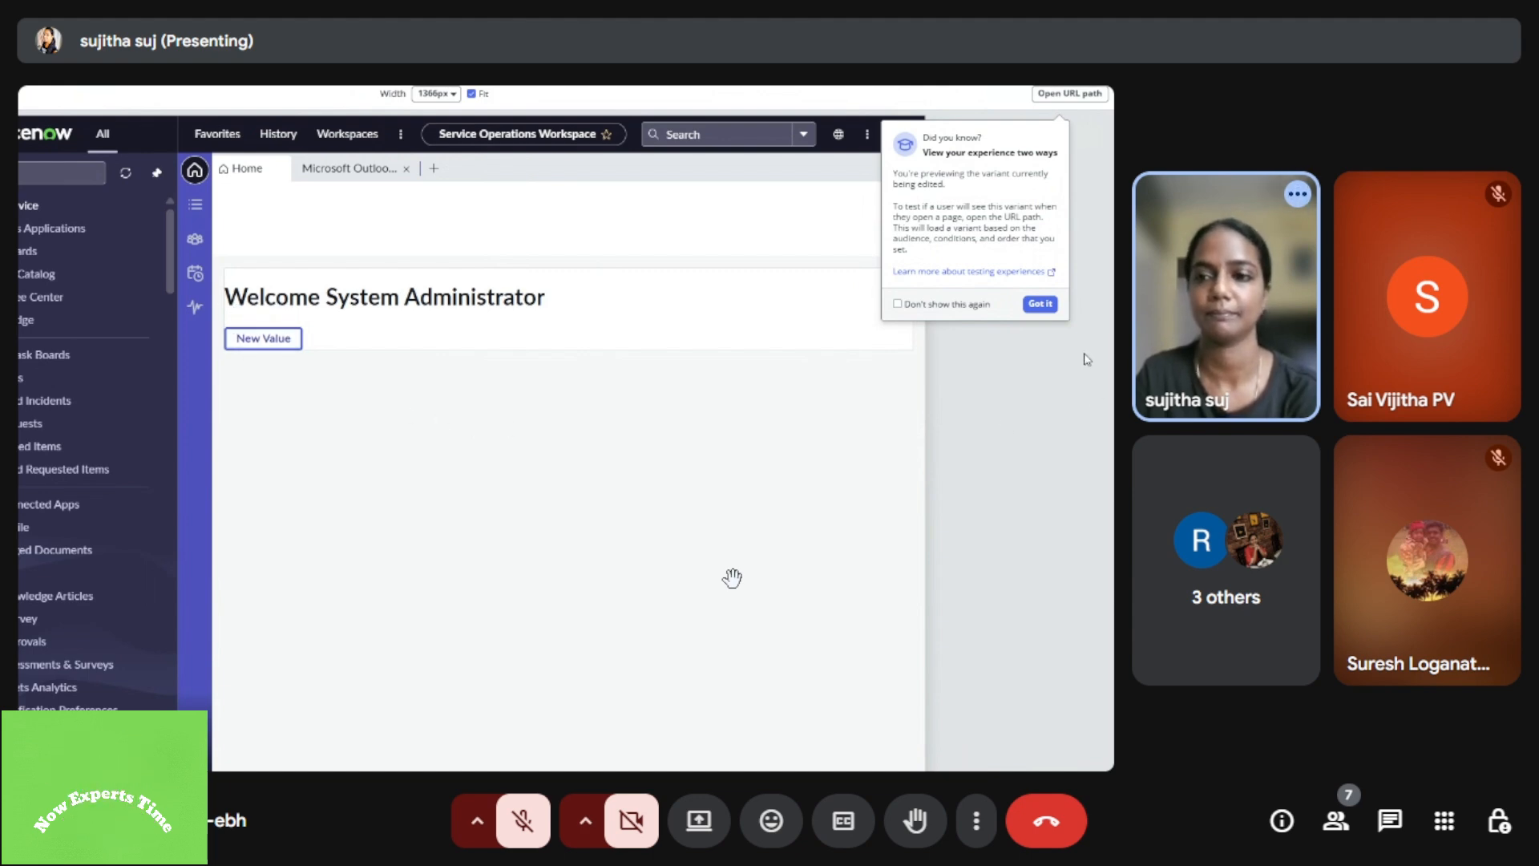
click(1052, 308)
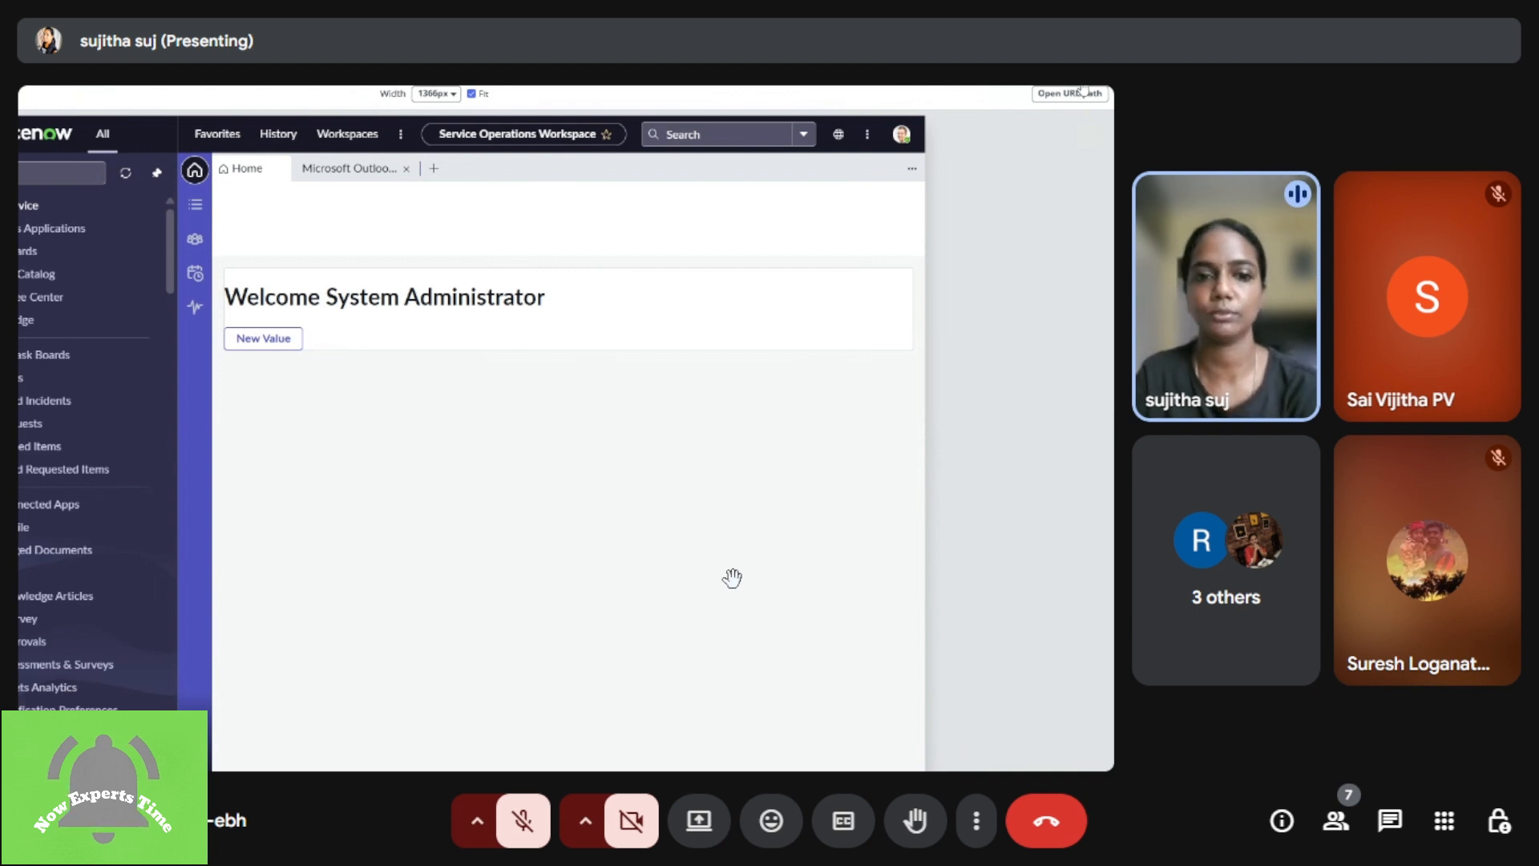
Step: Return to the editor and review the click handler of the "Existing Value" button
click(396, 531)
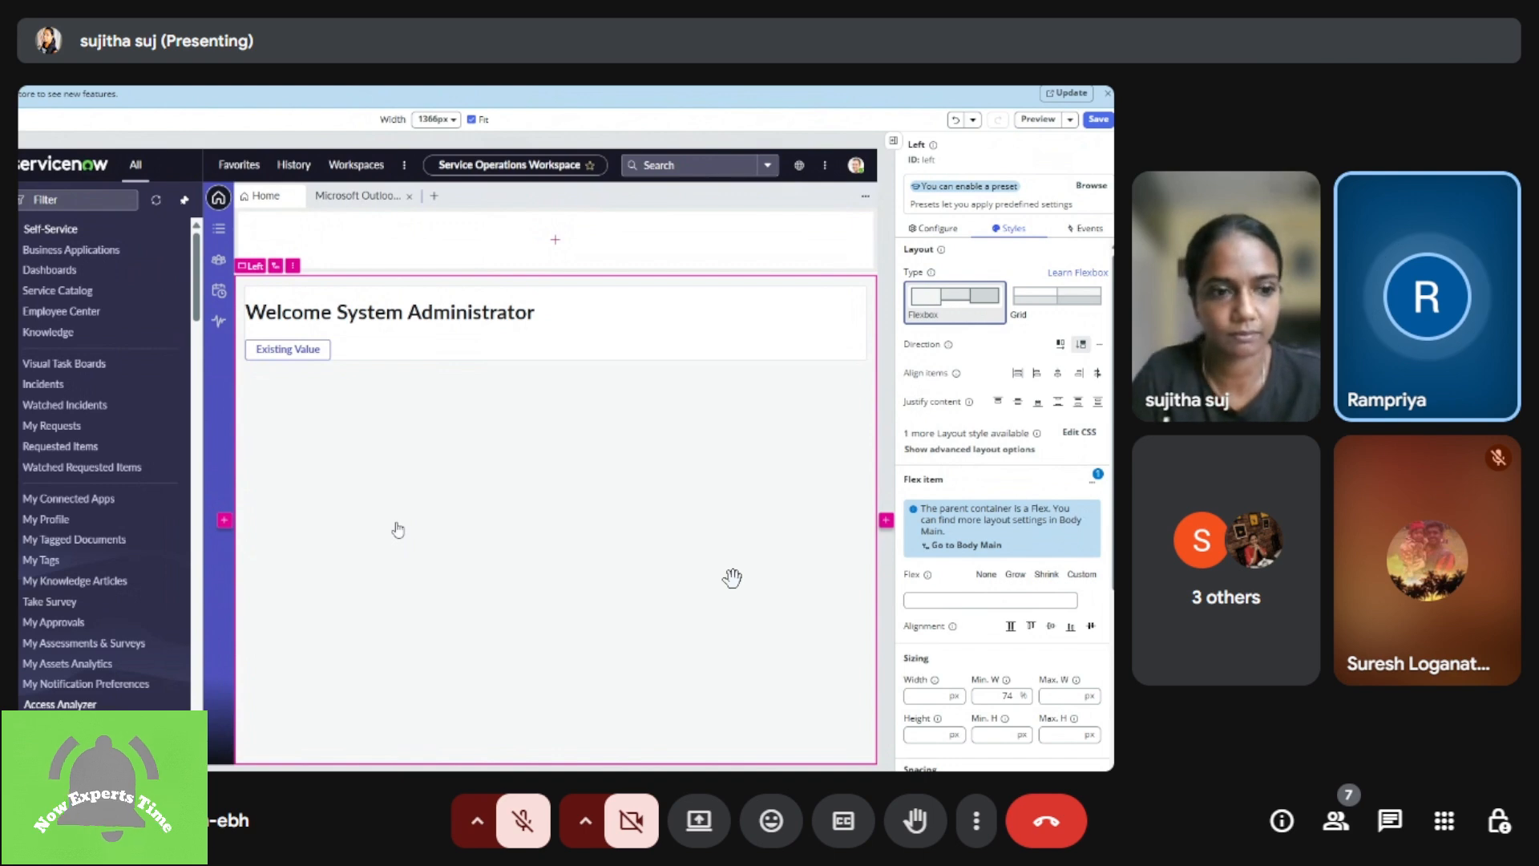
click(319, 353)
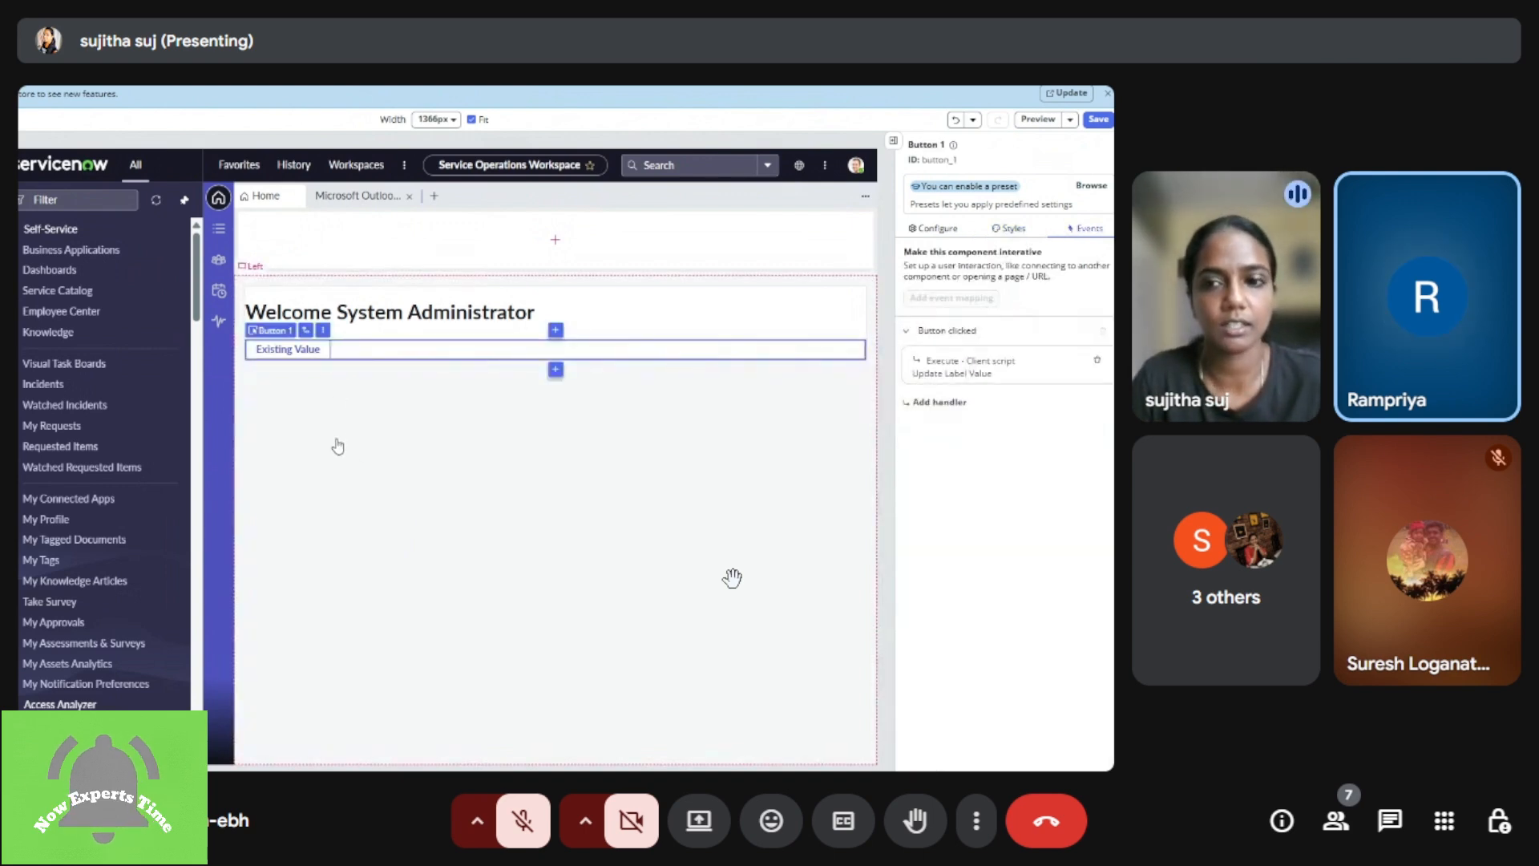
click(492, 489)
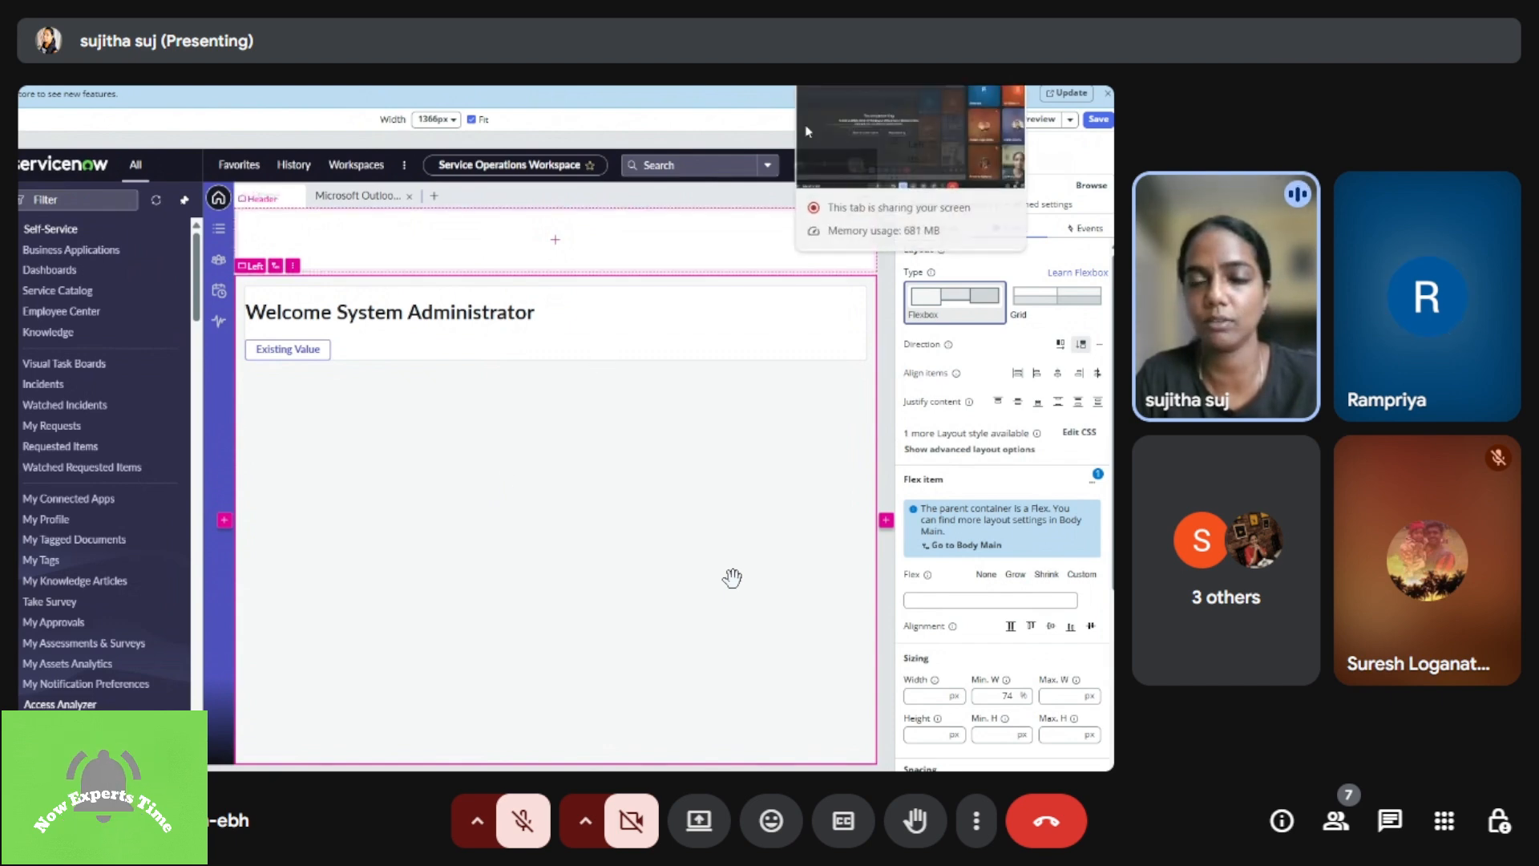
click(513, 817)
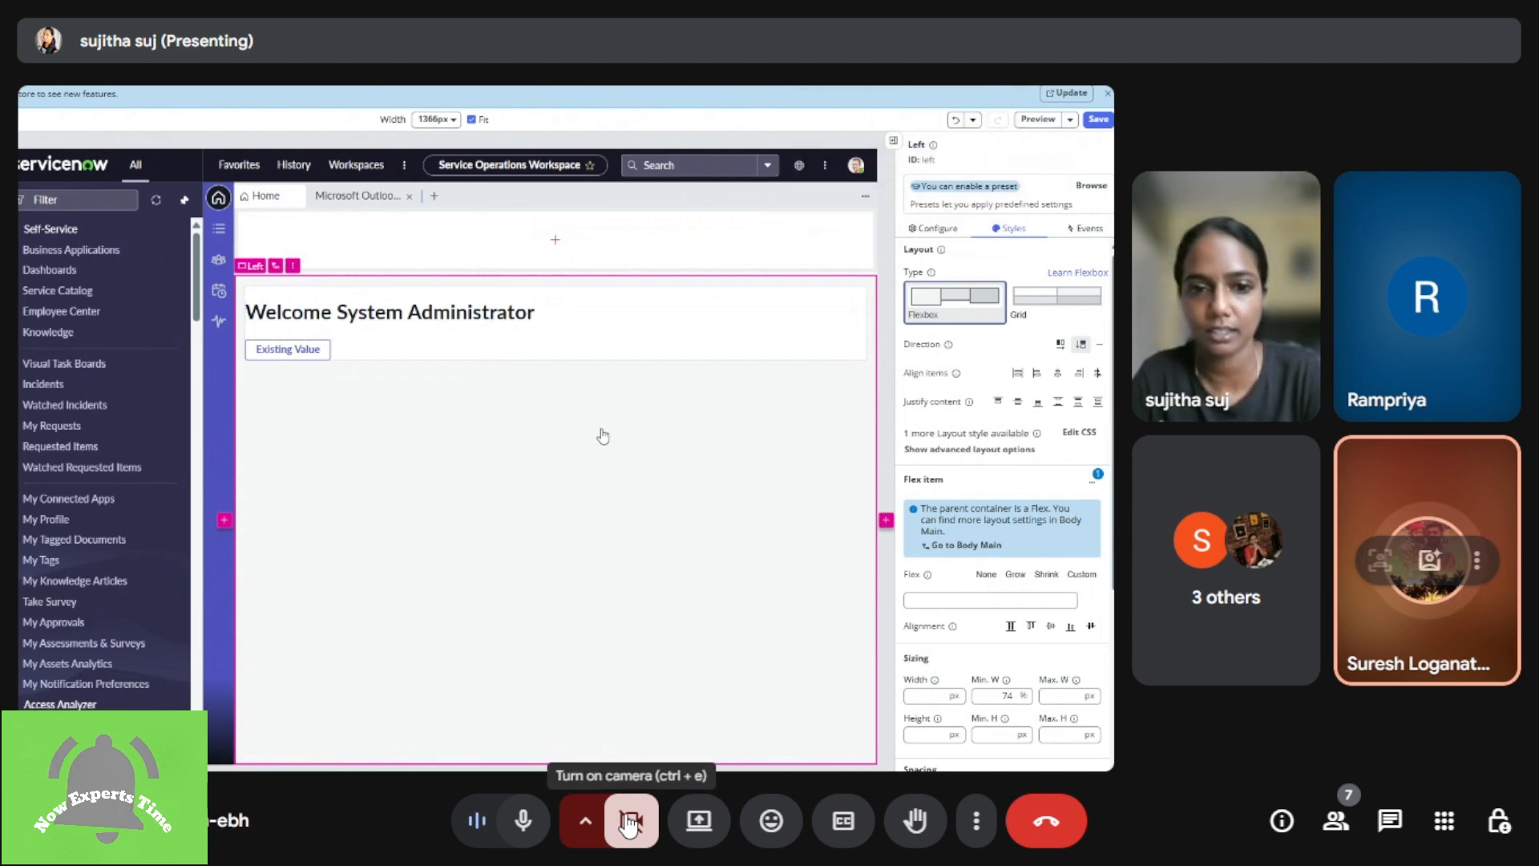
click(531, 834)
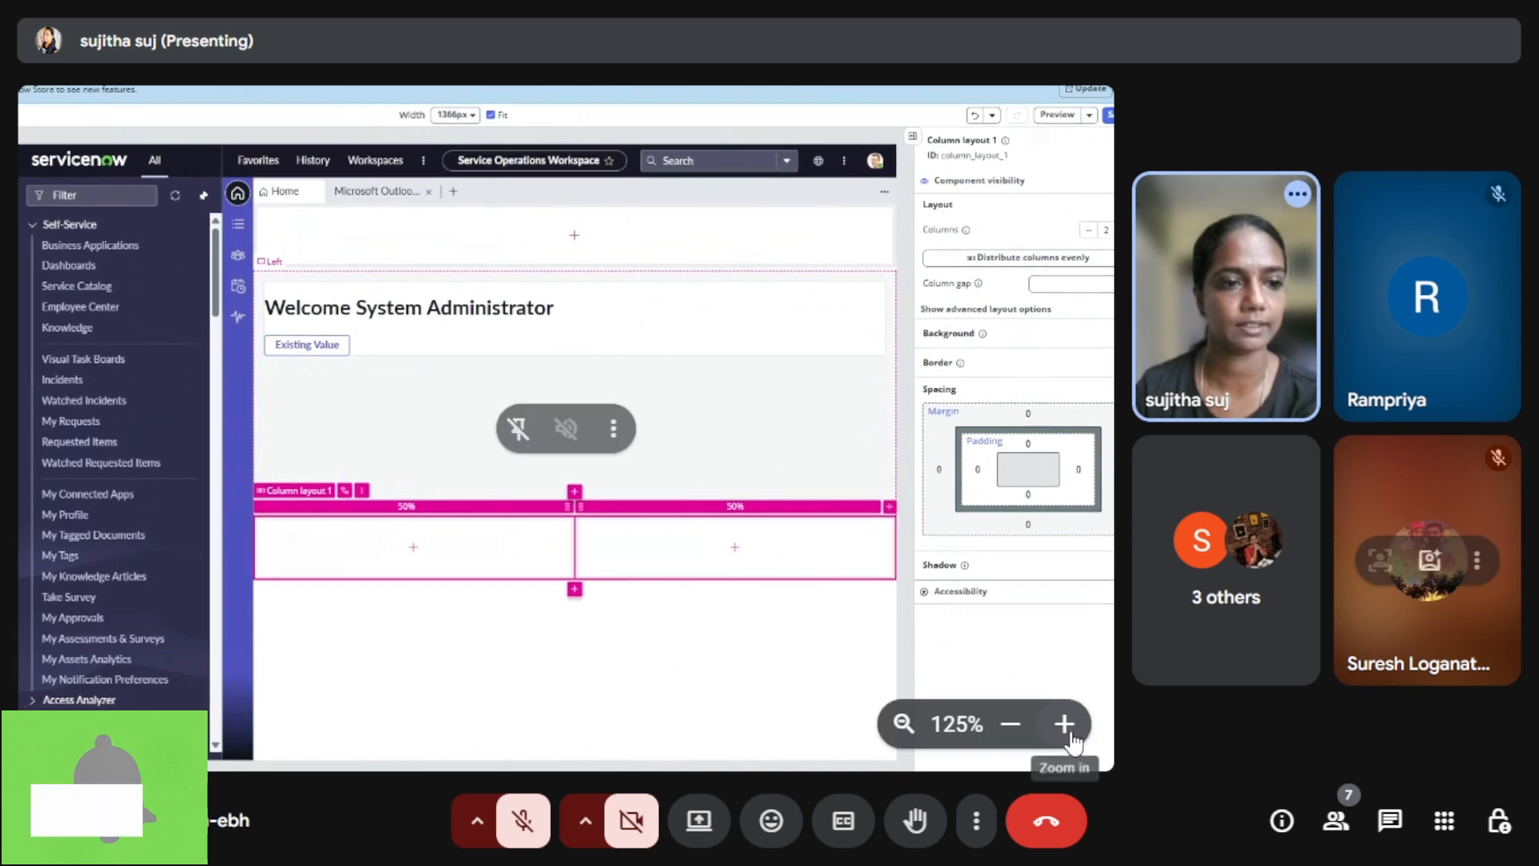
Step: Add a second Button iconic component below the first one in the second column of the column layout
click(1064, 724)
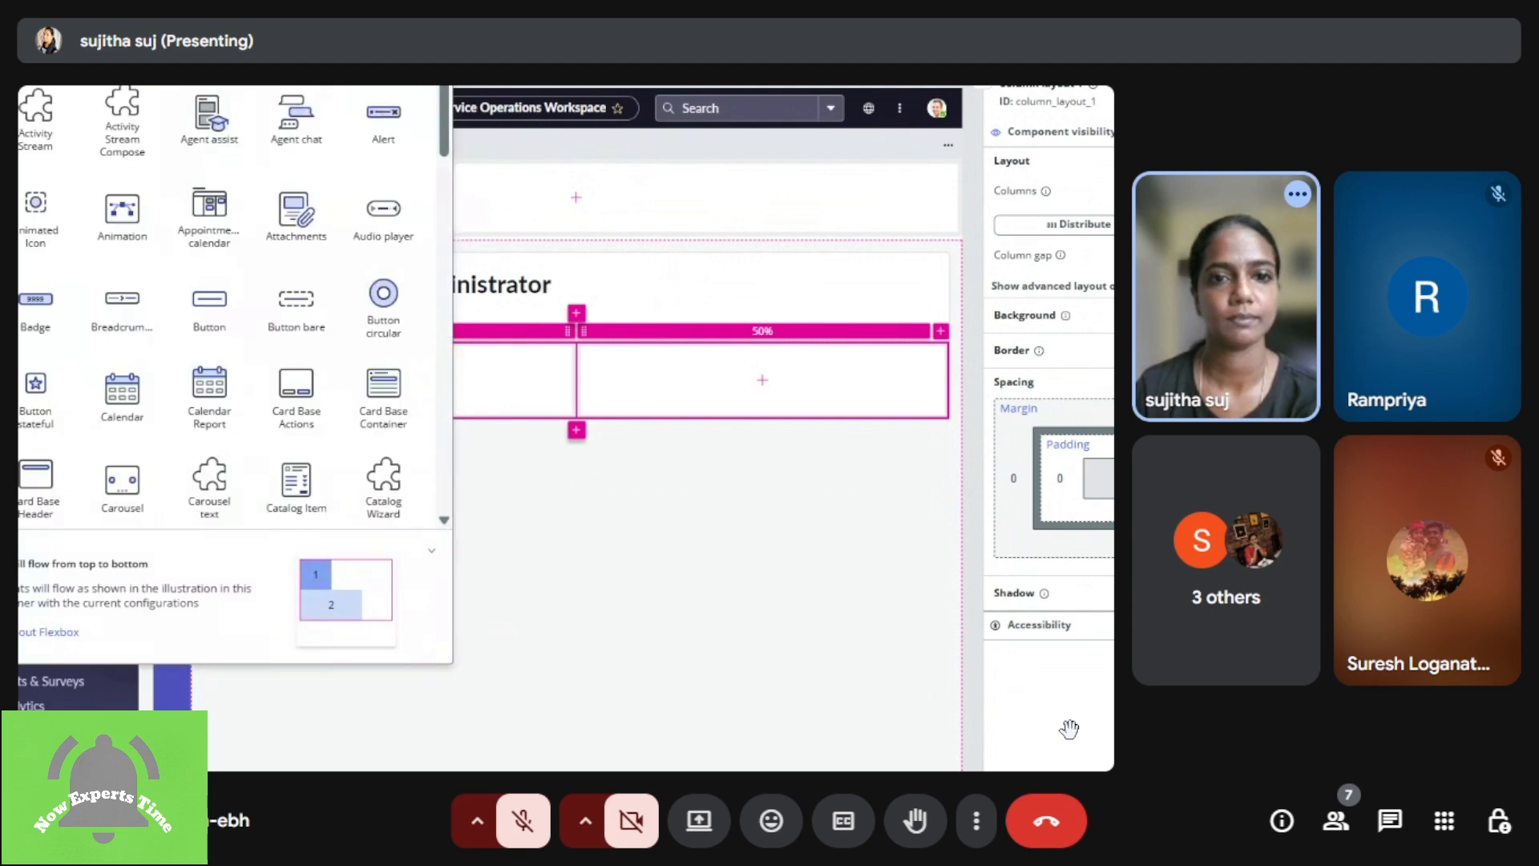
drag(647, 492, 945, 646)
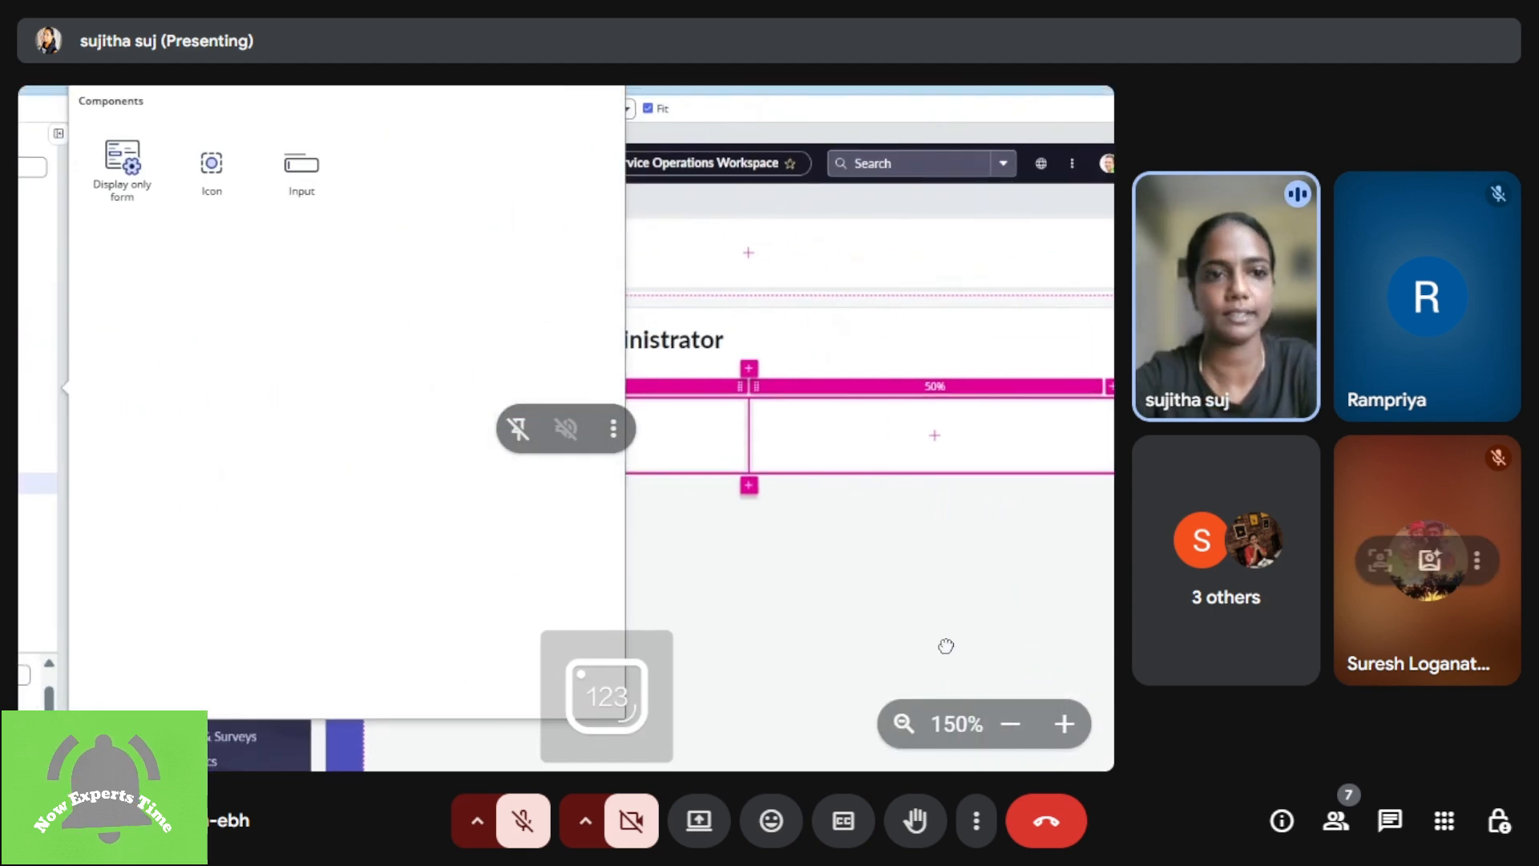
drag(851, 429, 852, 466)
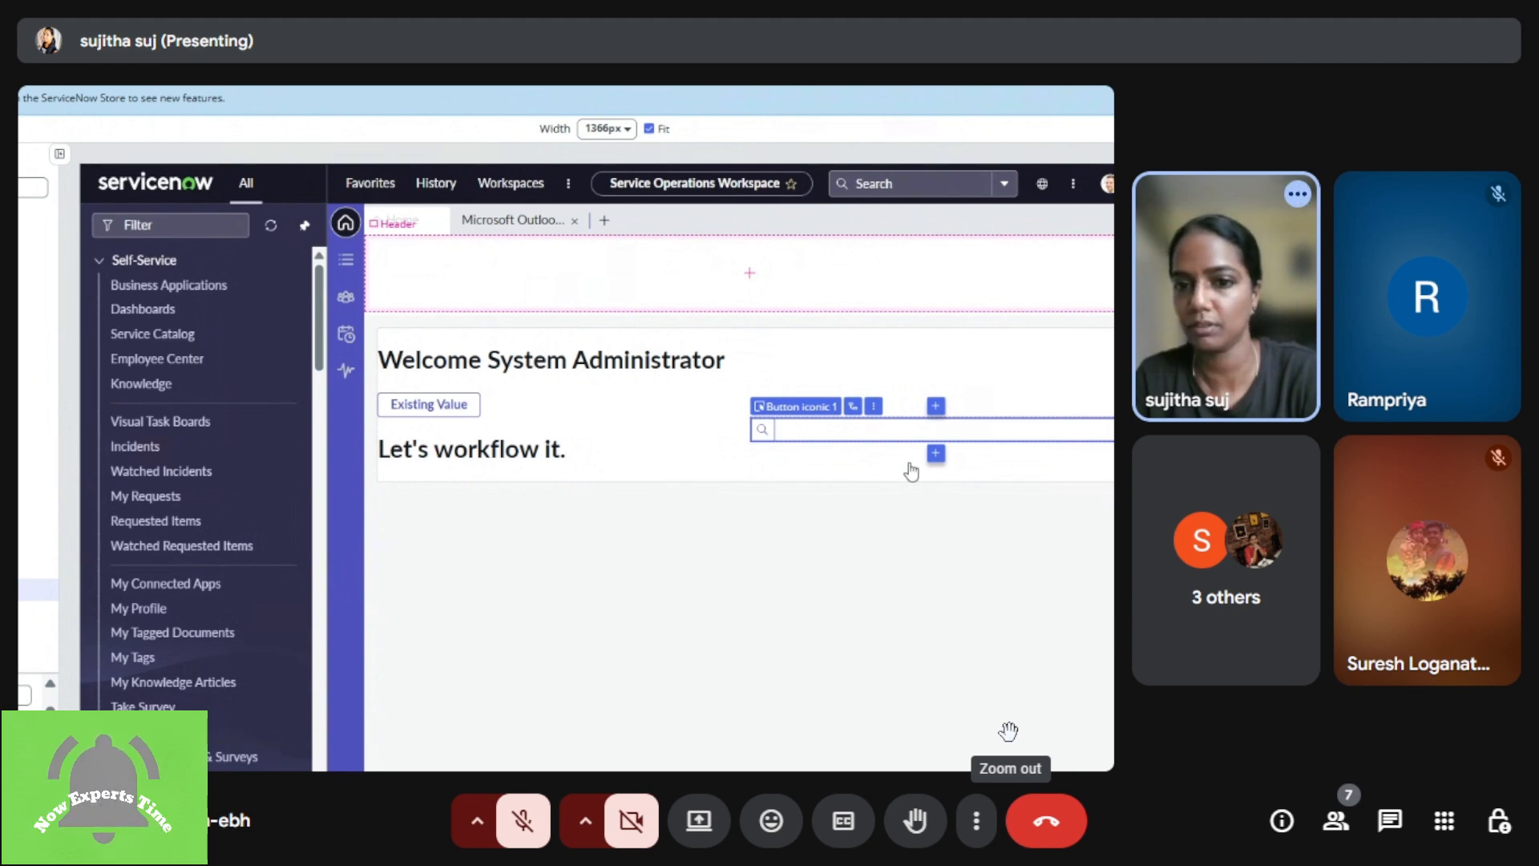
click(936, 453)
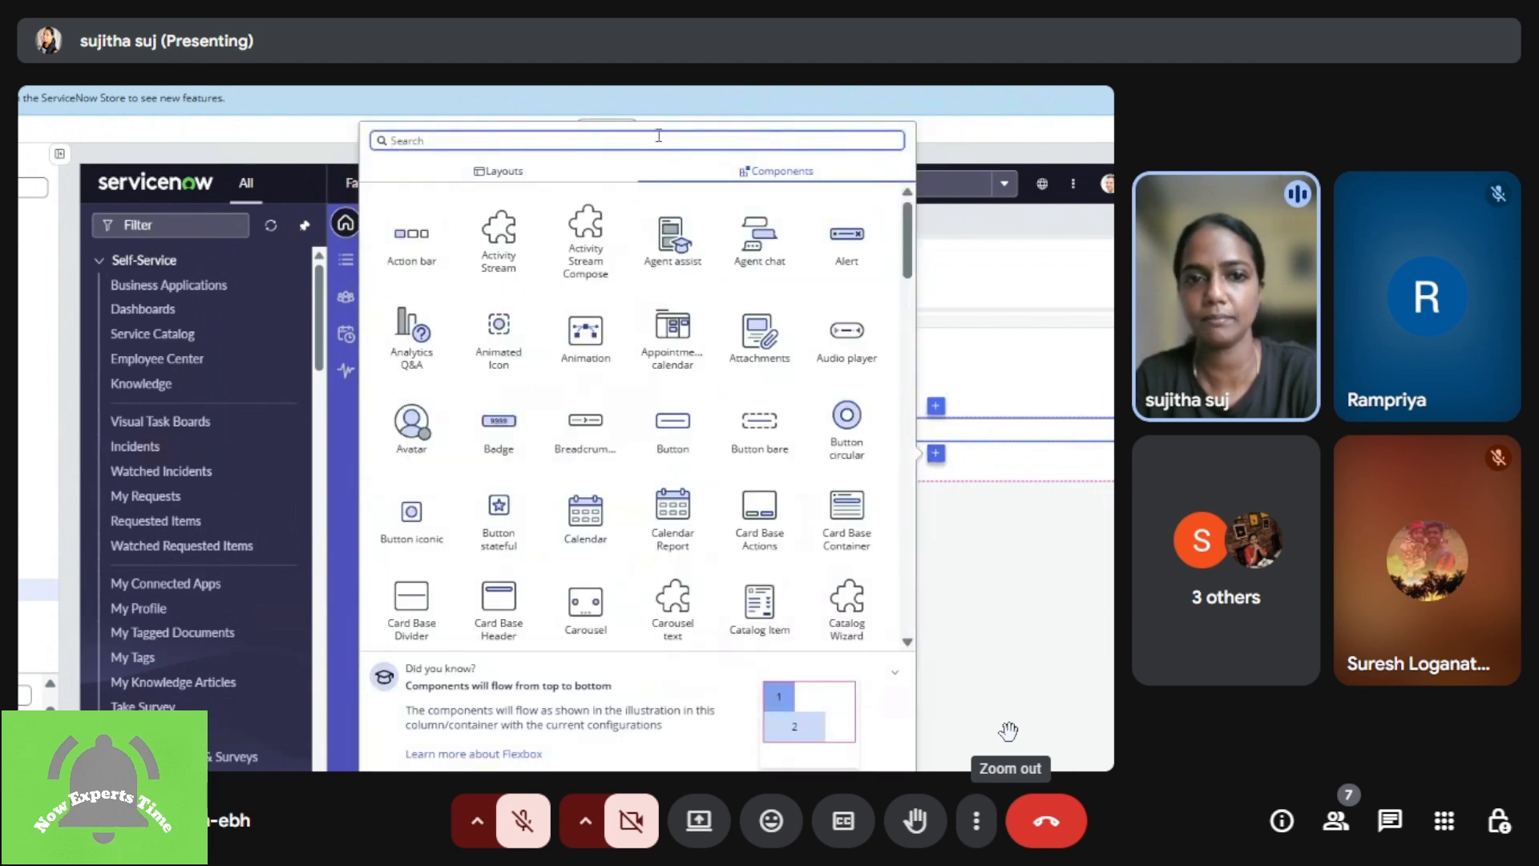
text(button)
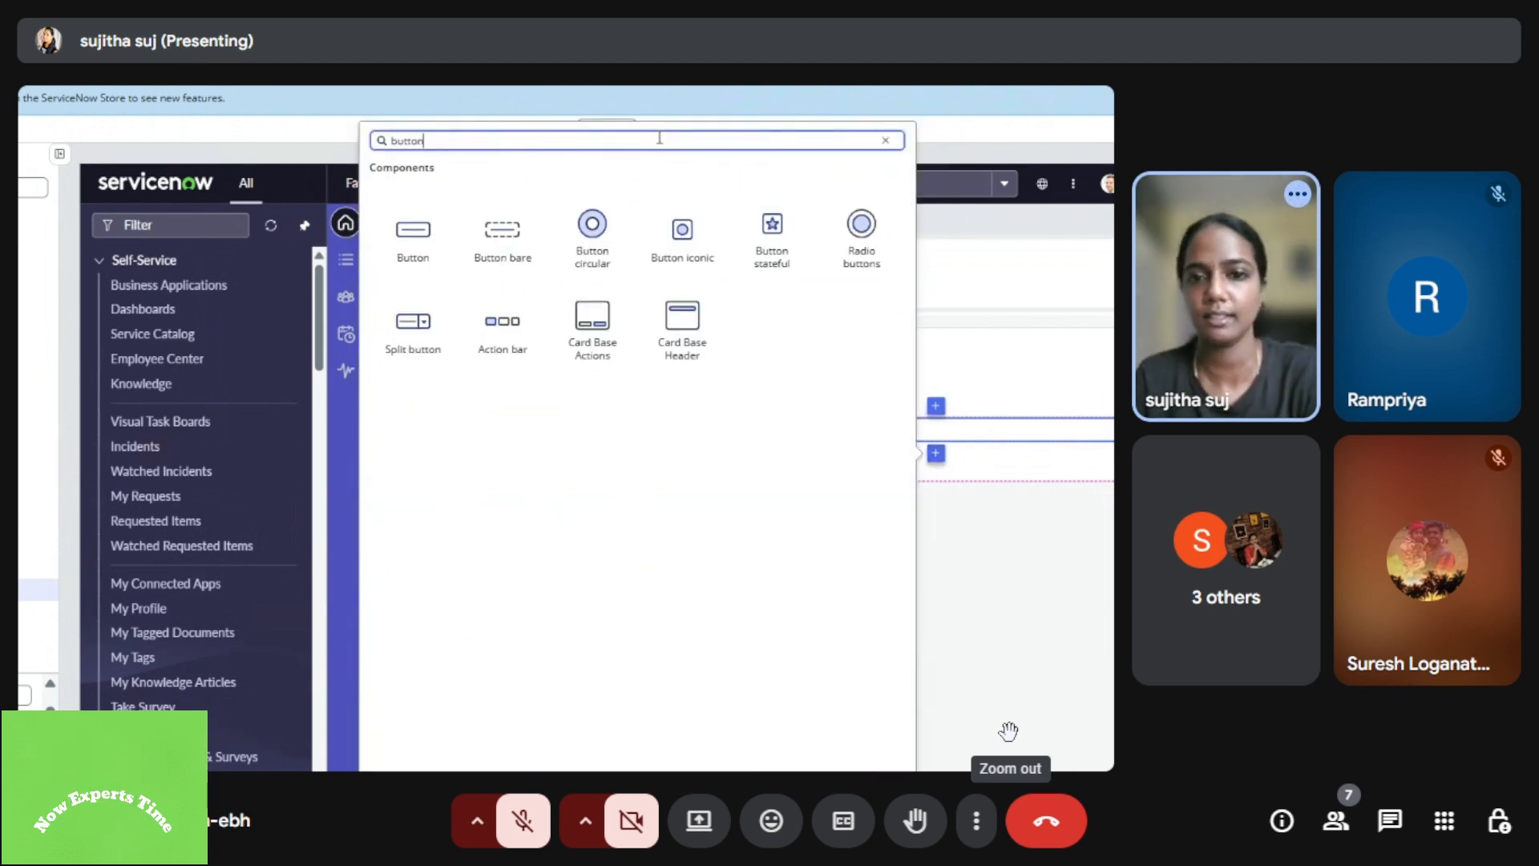
click(683, 234)
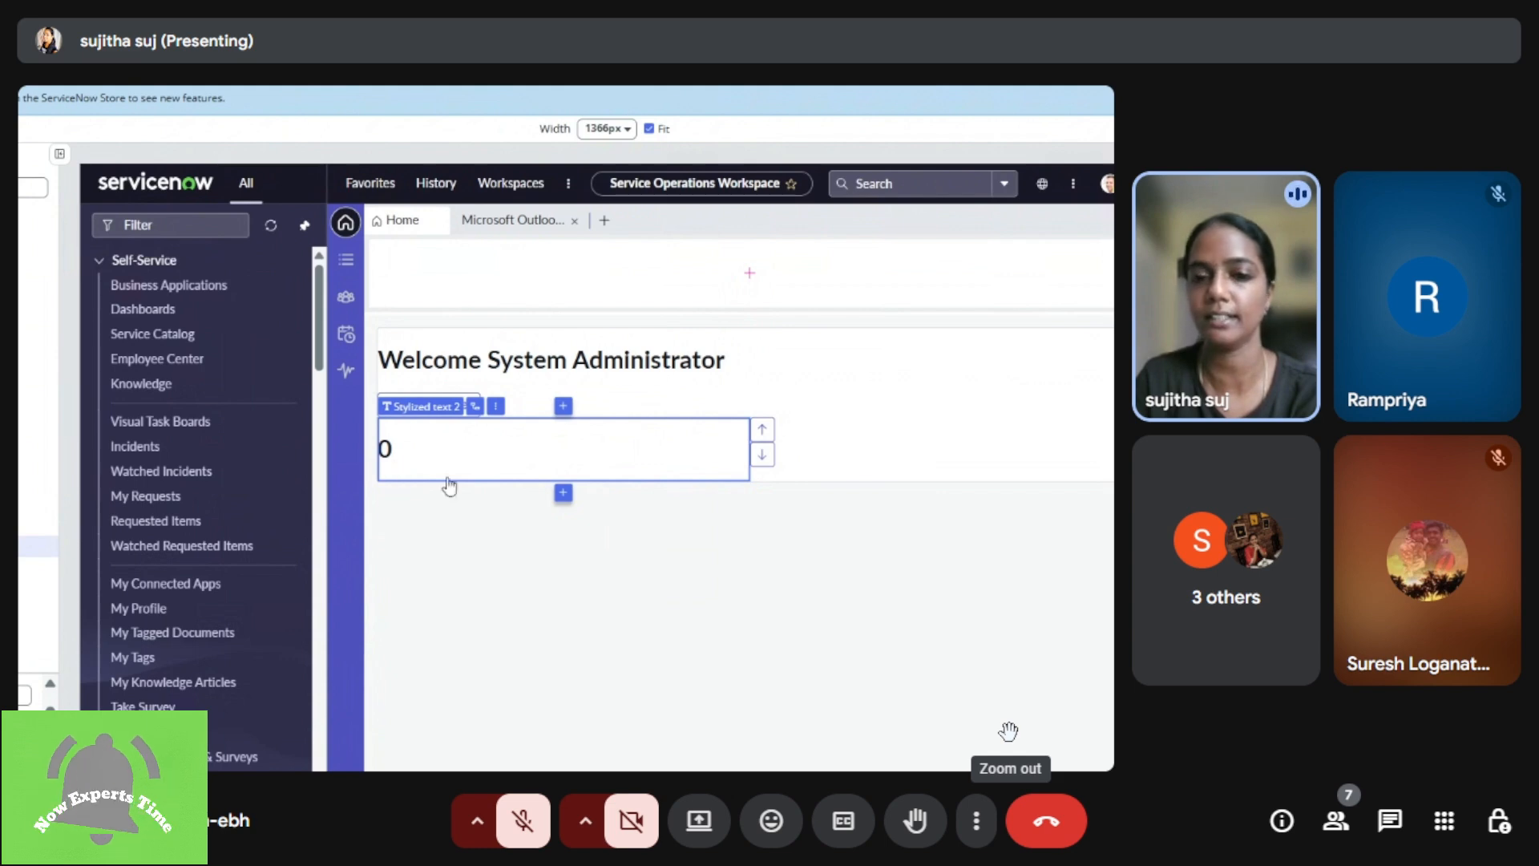
Step: Examine the up-arrow and down-arrow iconic buttons and the configuration properties of the up-arrow one
click(790, 437)
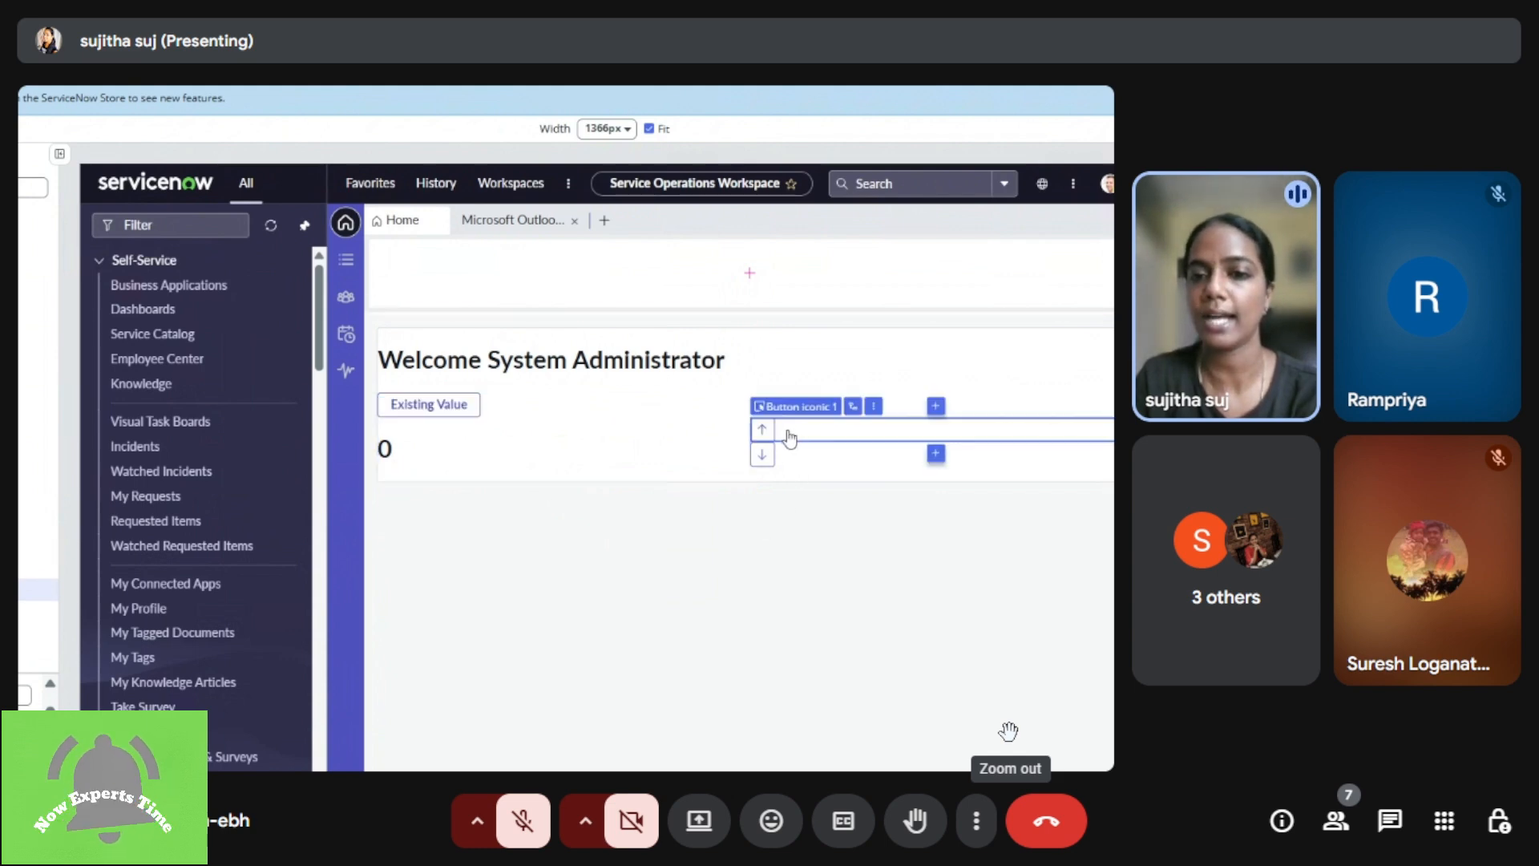
click(810, 469)
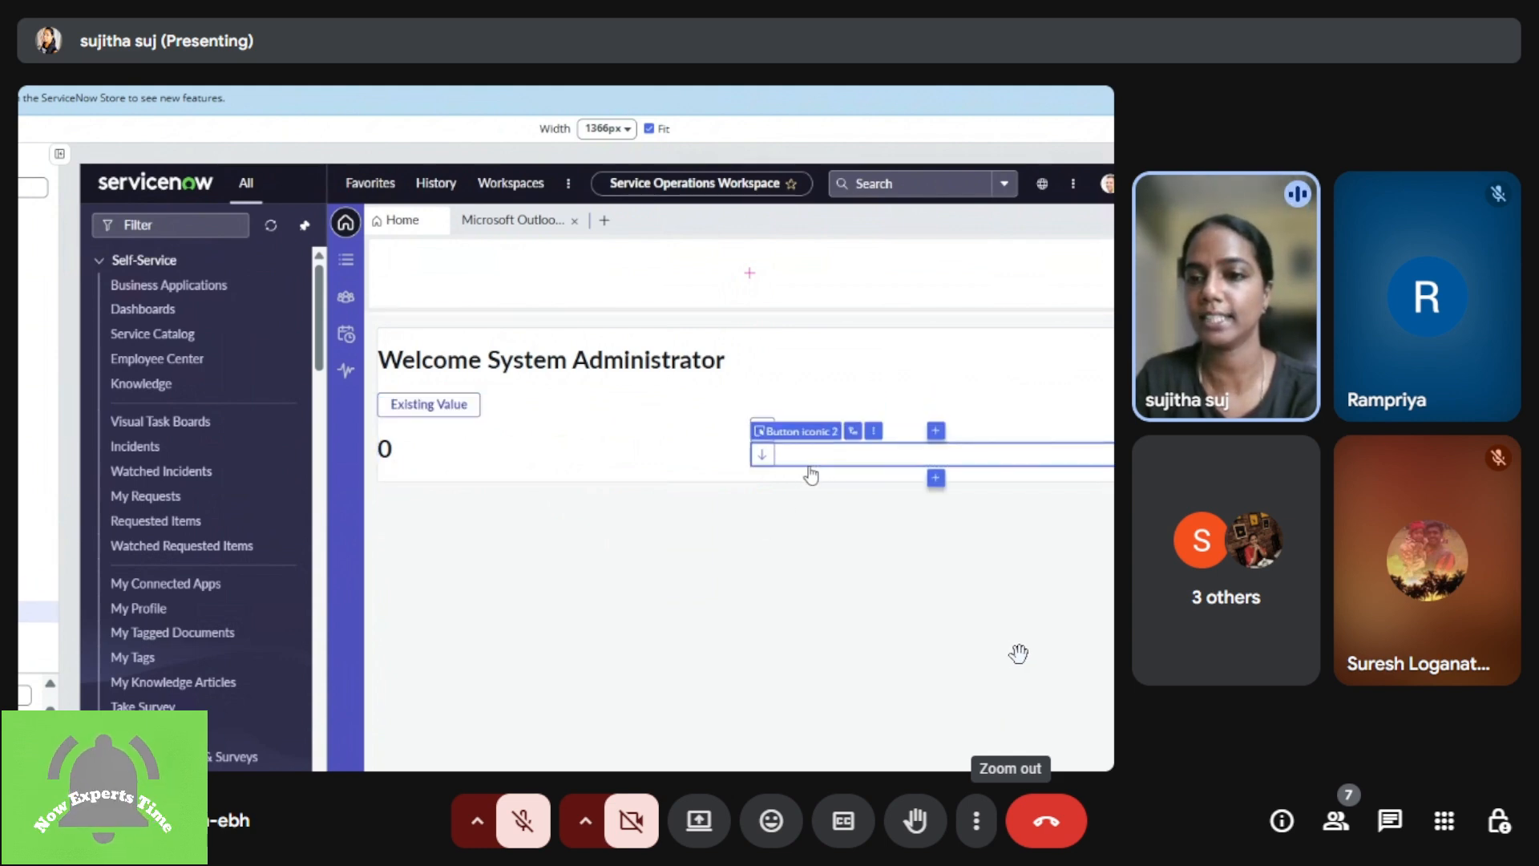
drag(1017, 650, 927, 646)
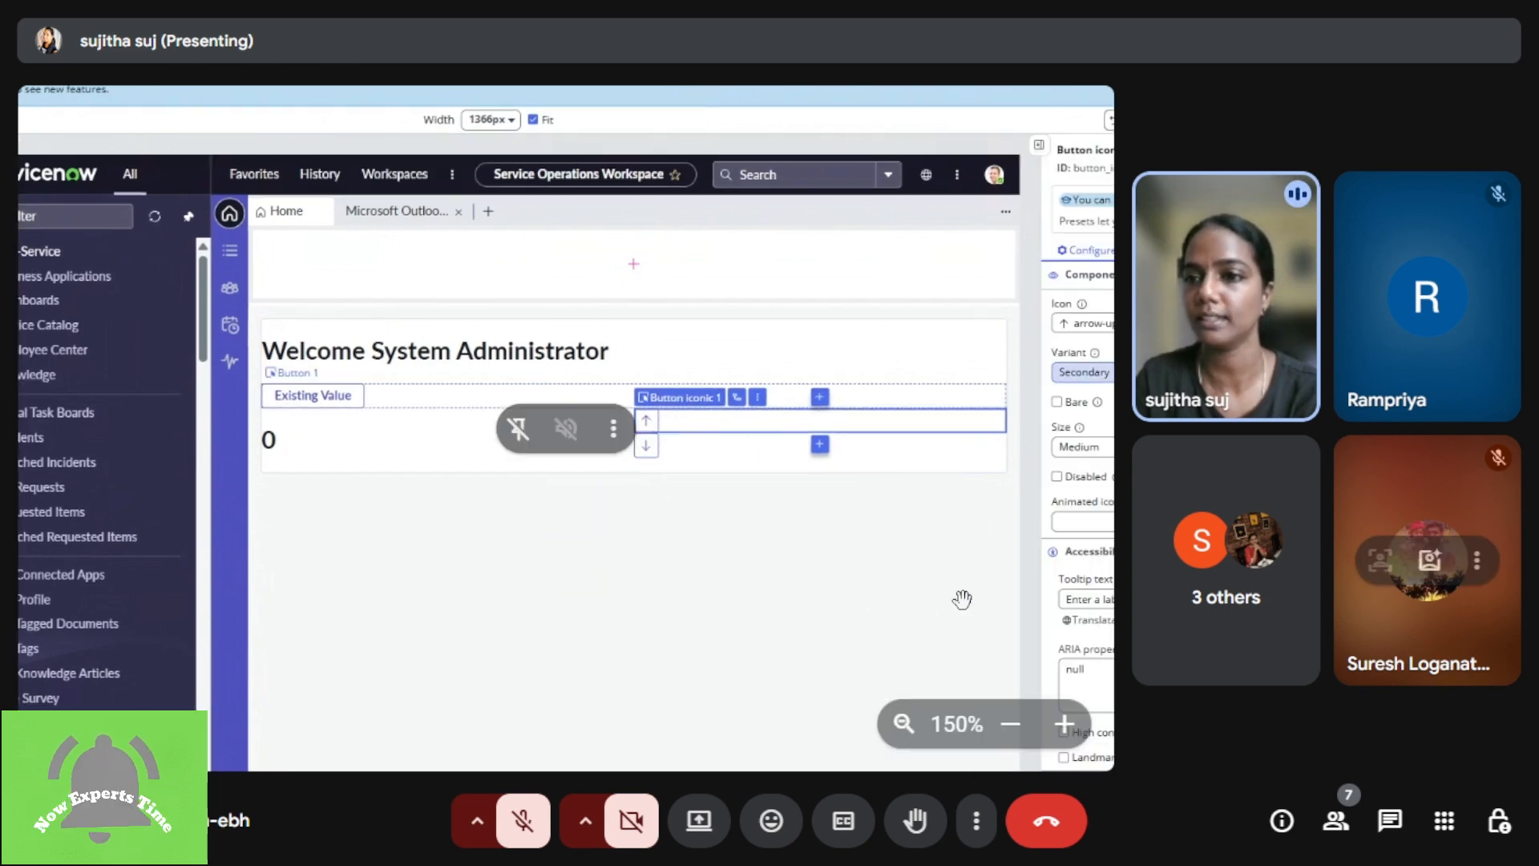
drag(965, 595, 845, 605)
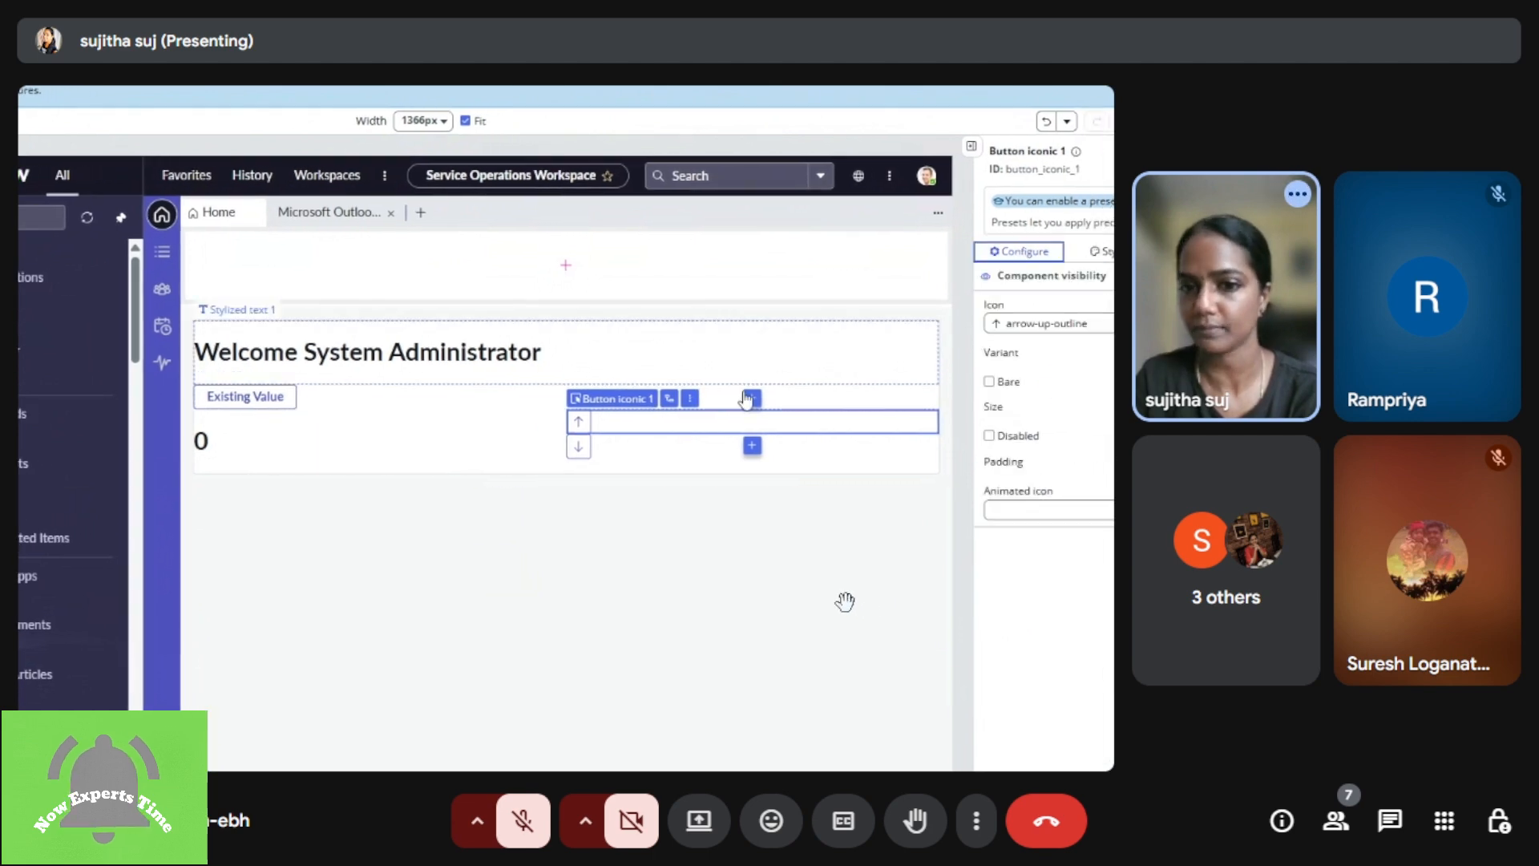
drag(975, 587, 761, 591)
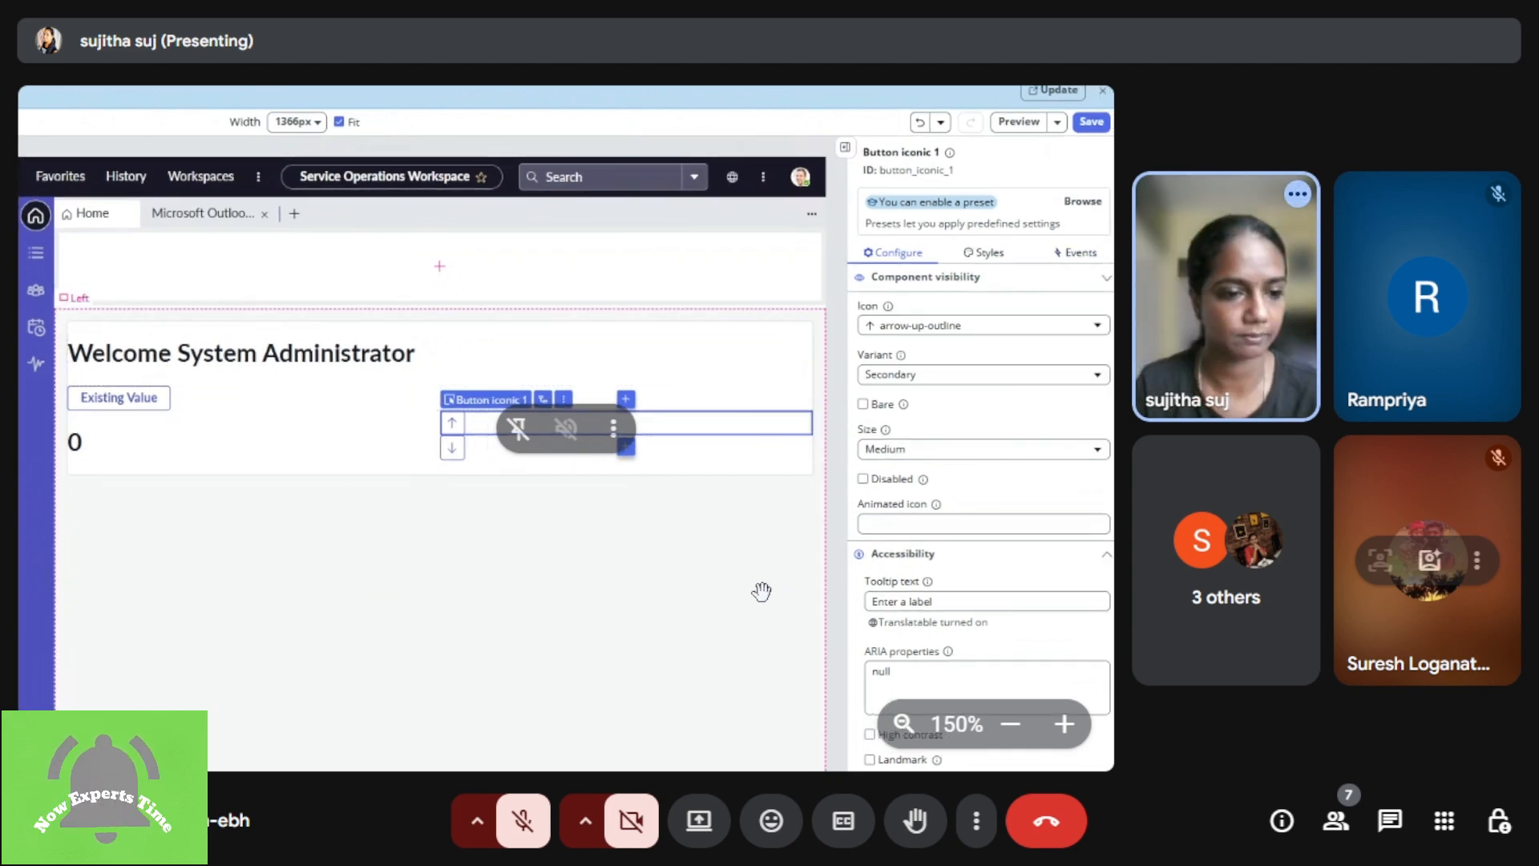
drag(802, 570, 792, 569)
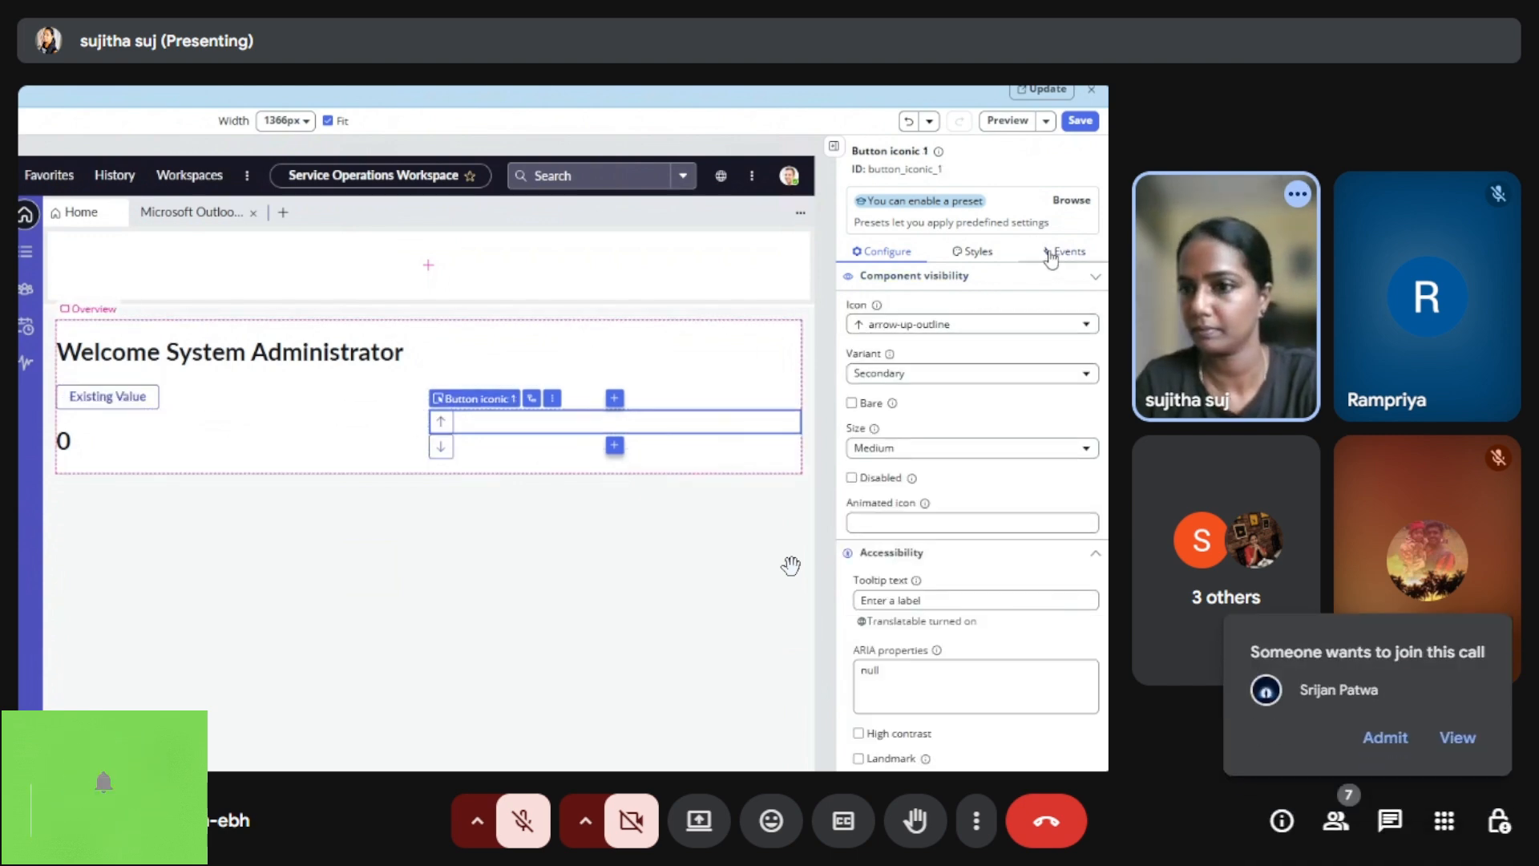
Step: Admit the waiting participant to the call
click(1385, 737)
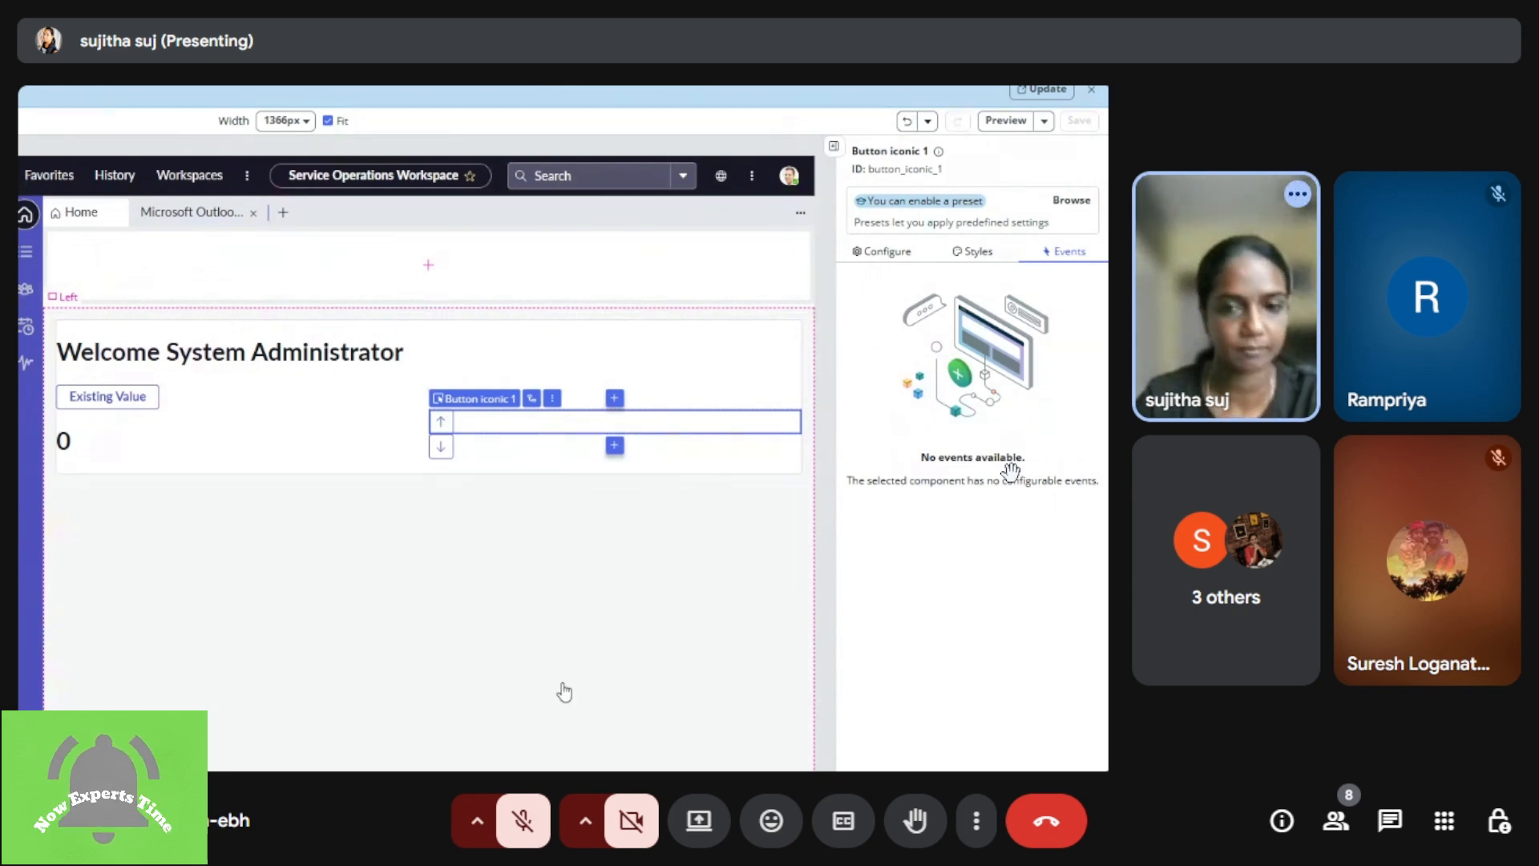
click(489, 452)
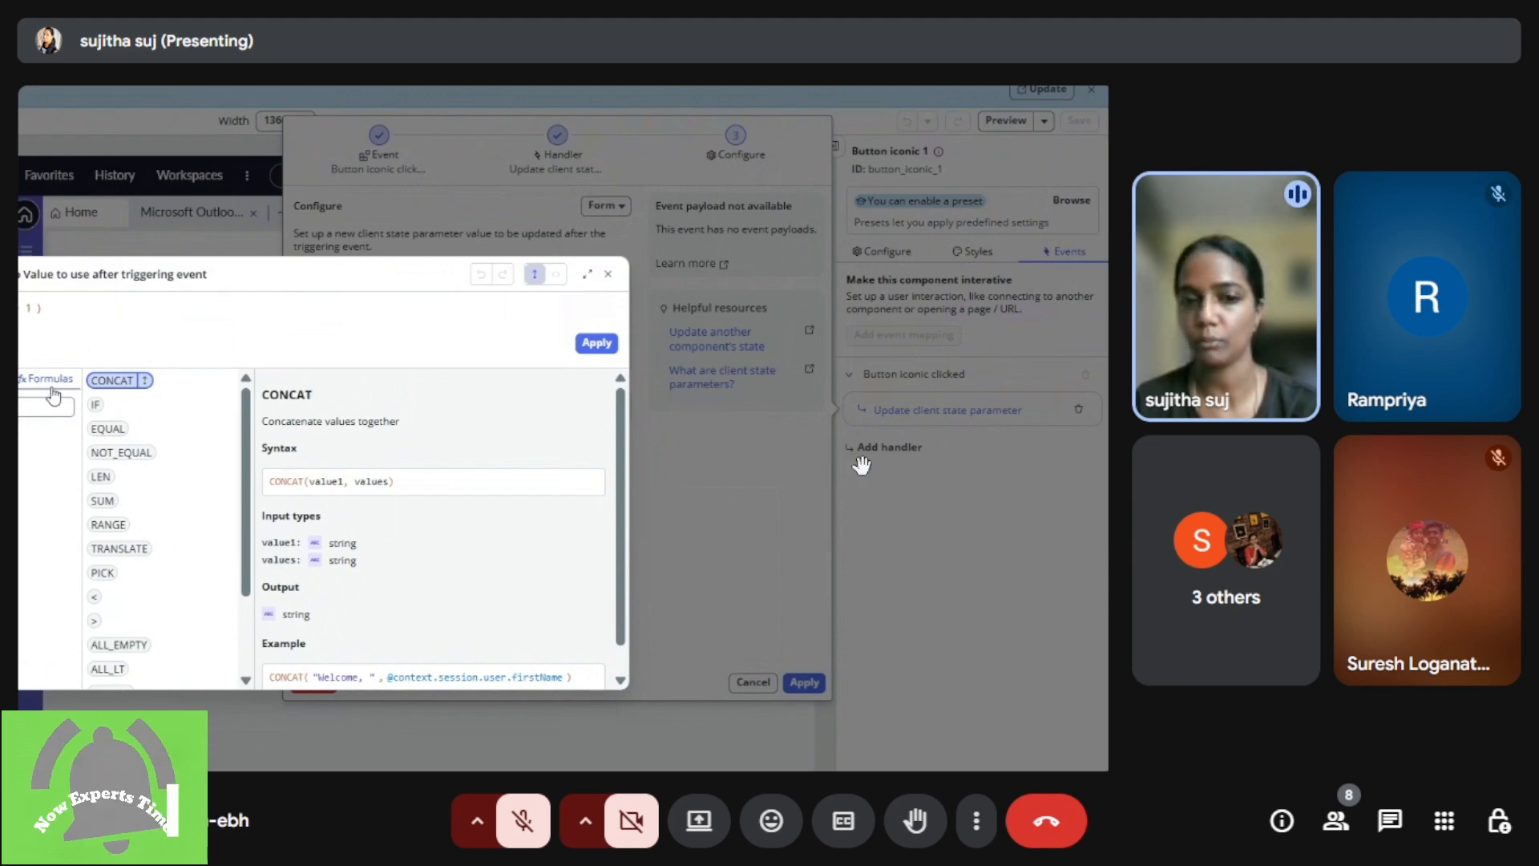
drag(714, 481, 922, 512)
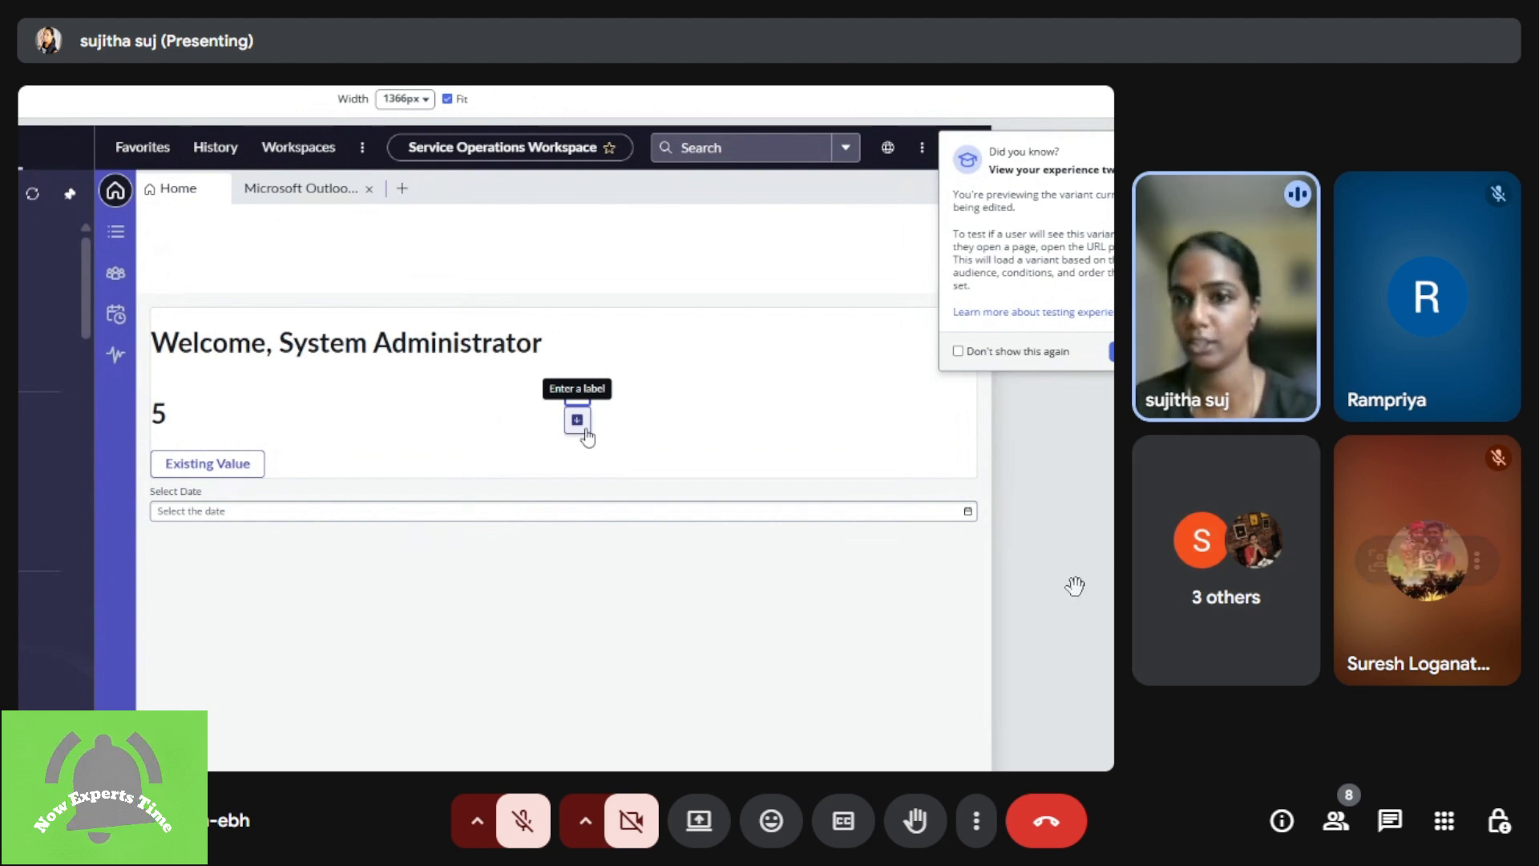
drag(1010, 598, 965, 600)
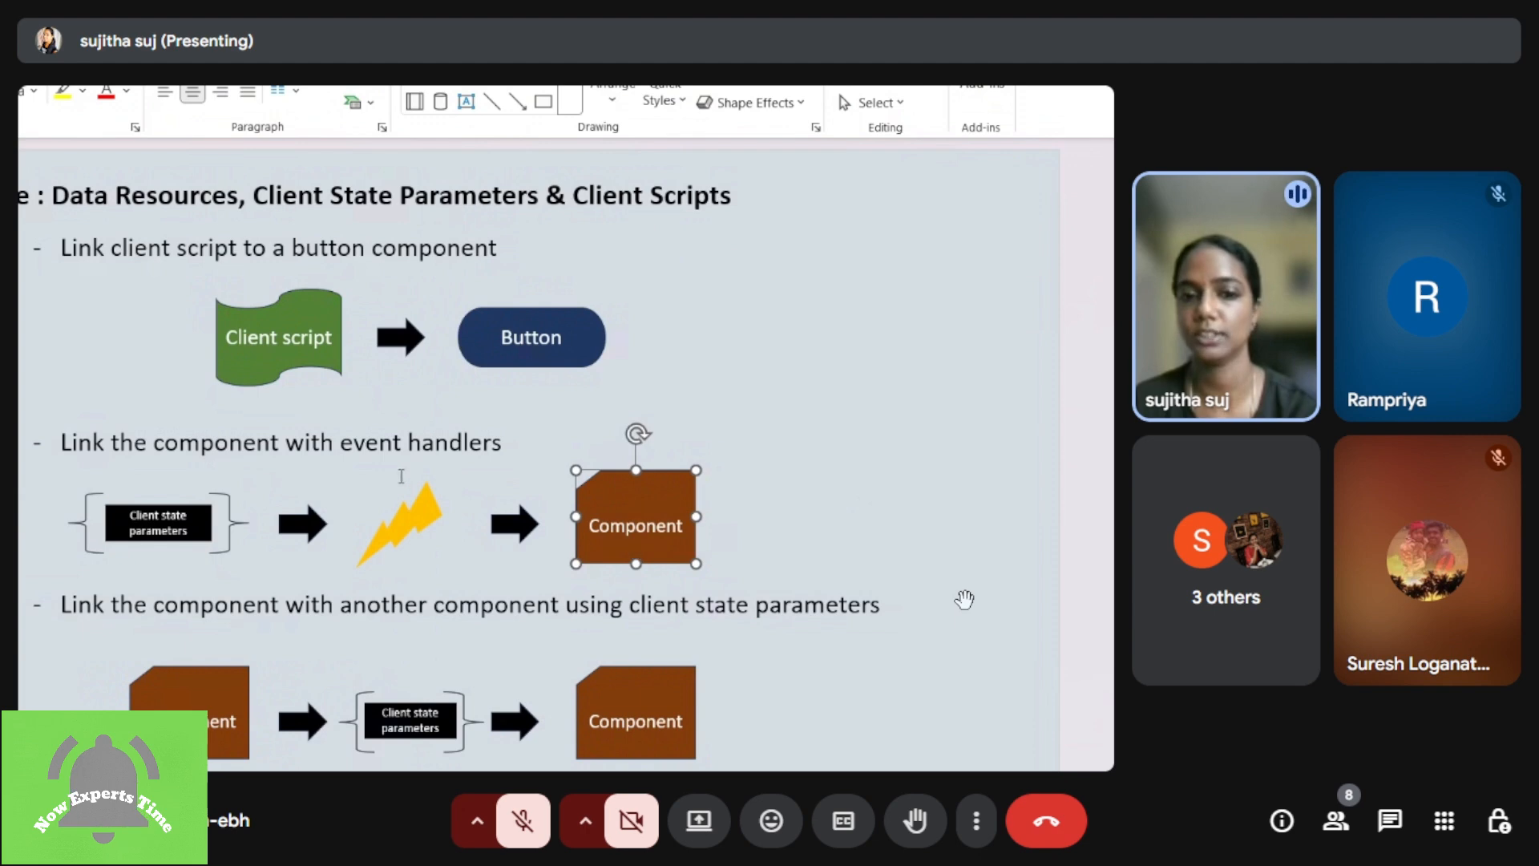
Step: Review the slide on linking components with client scripts and event handlers and the slide on UI Action vs Declarative Actions
click(422, 443)
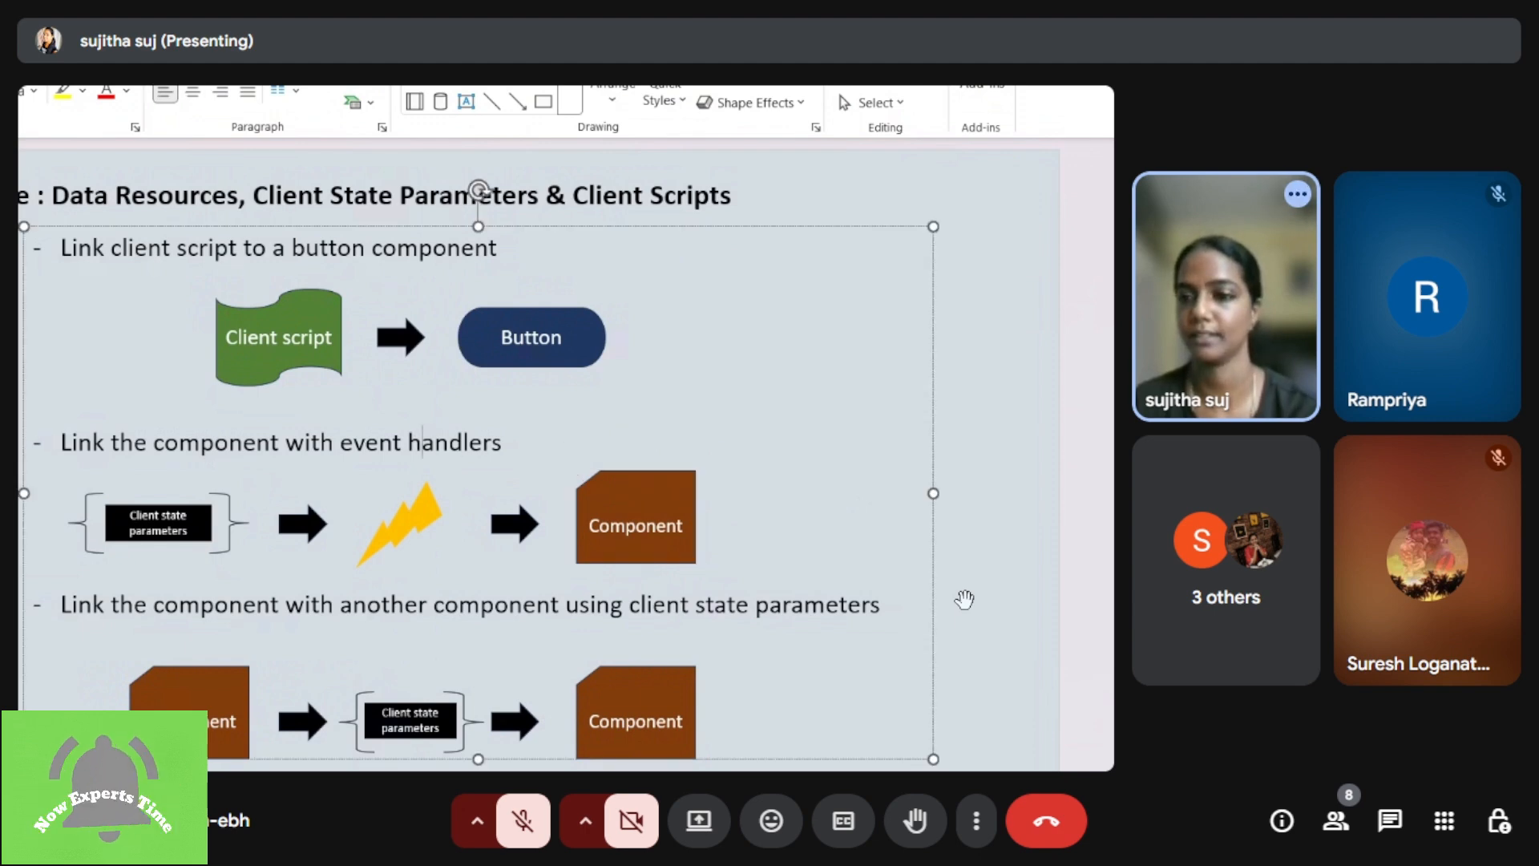
click(998, 670)
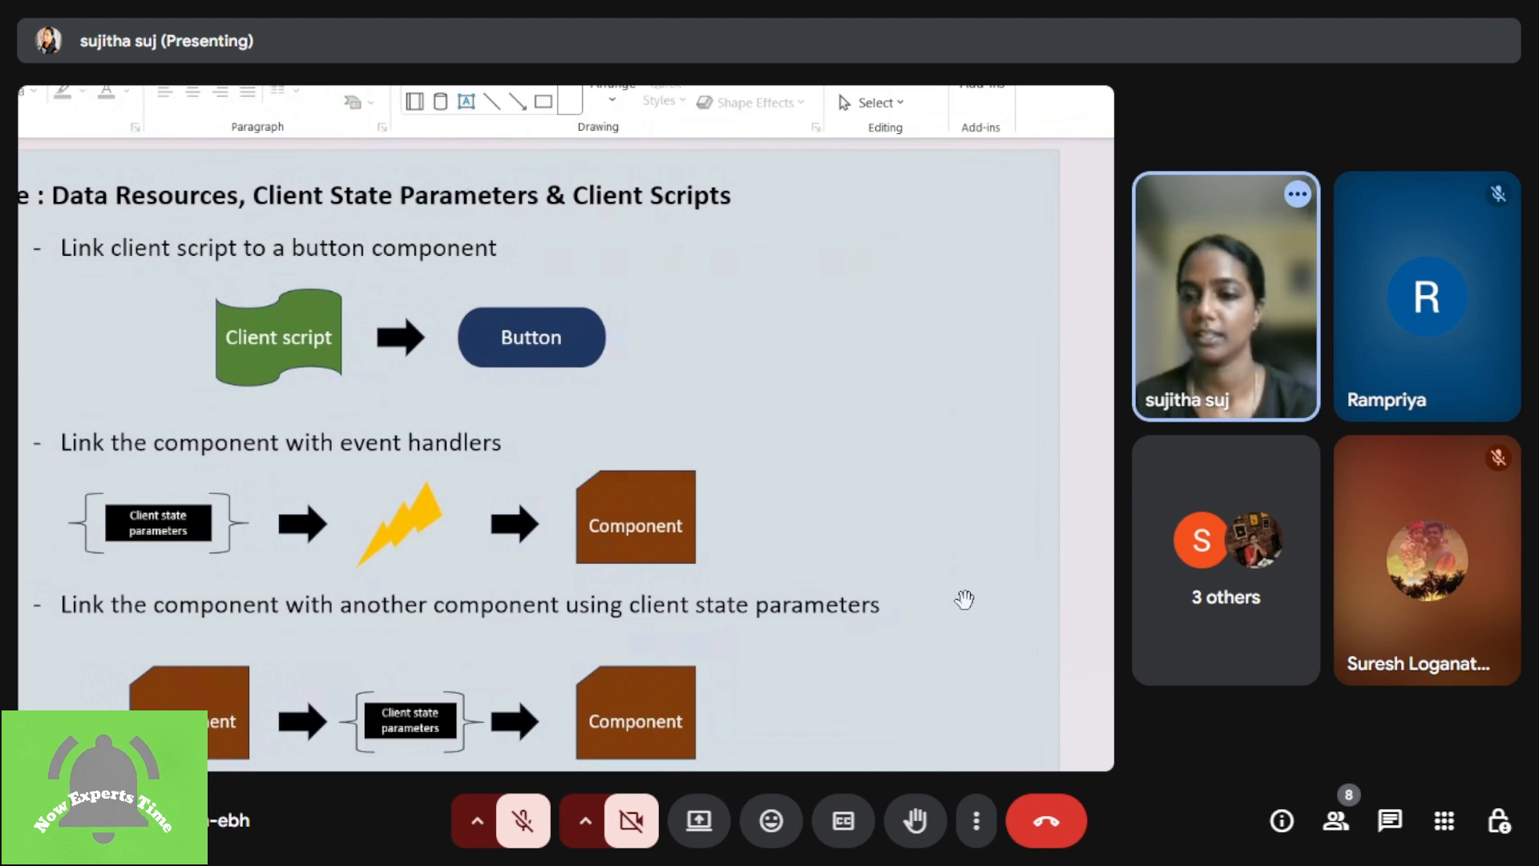
scroll(964, 599, down, 1)
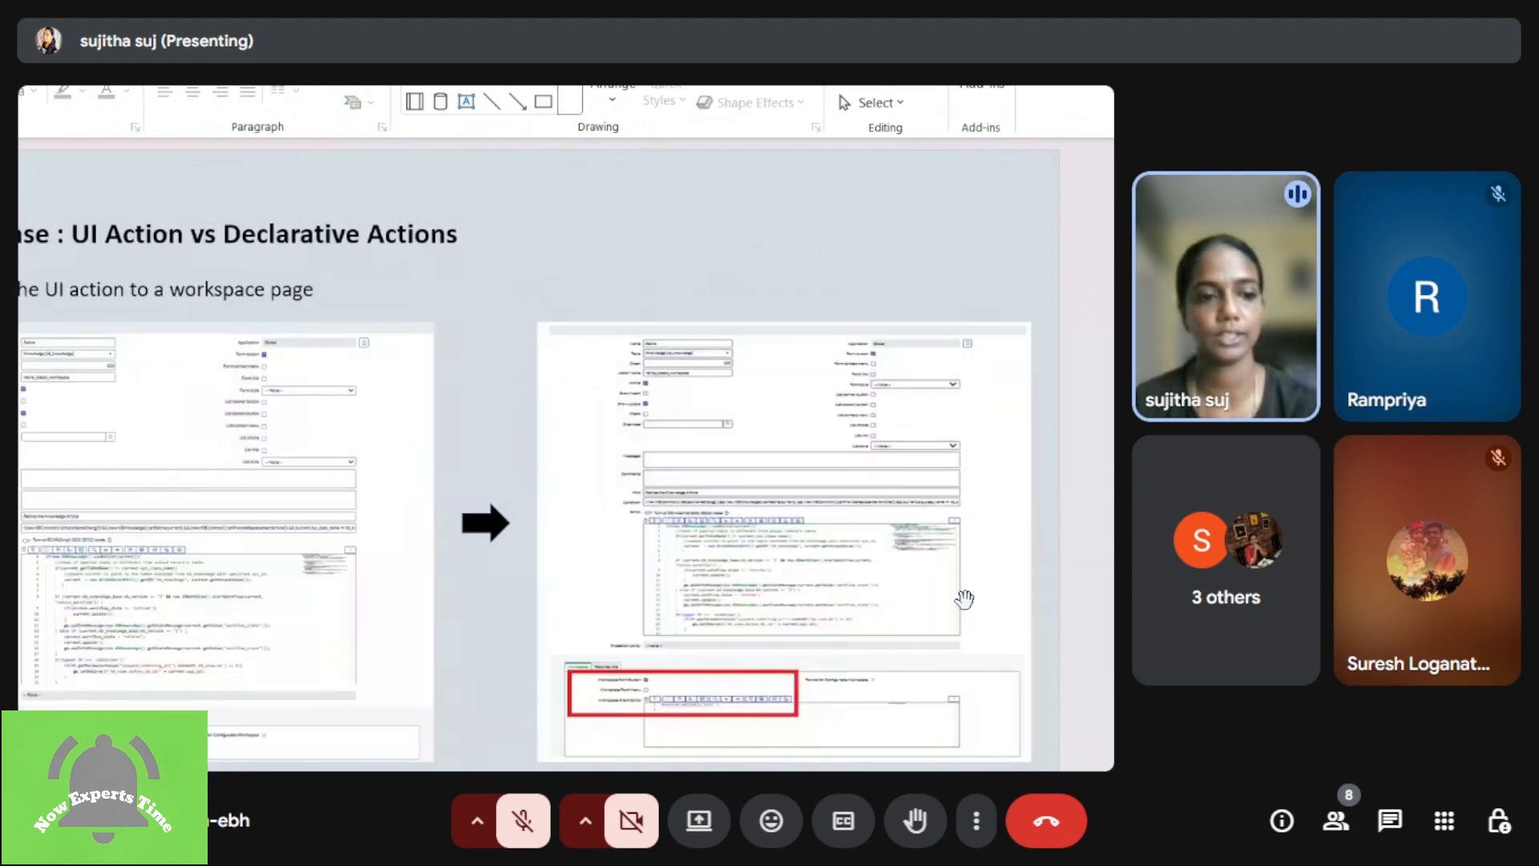
scroll(964, 600, down, 1)
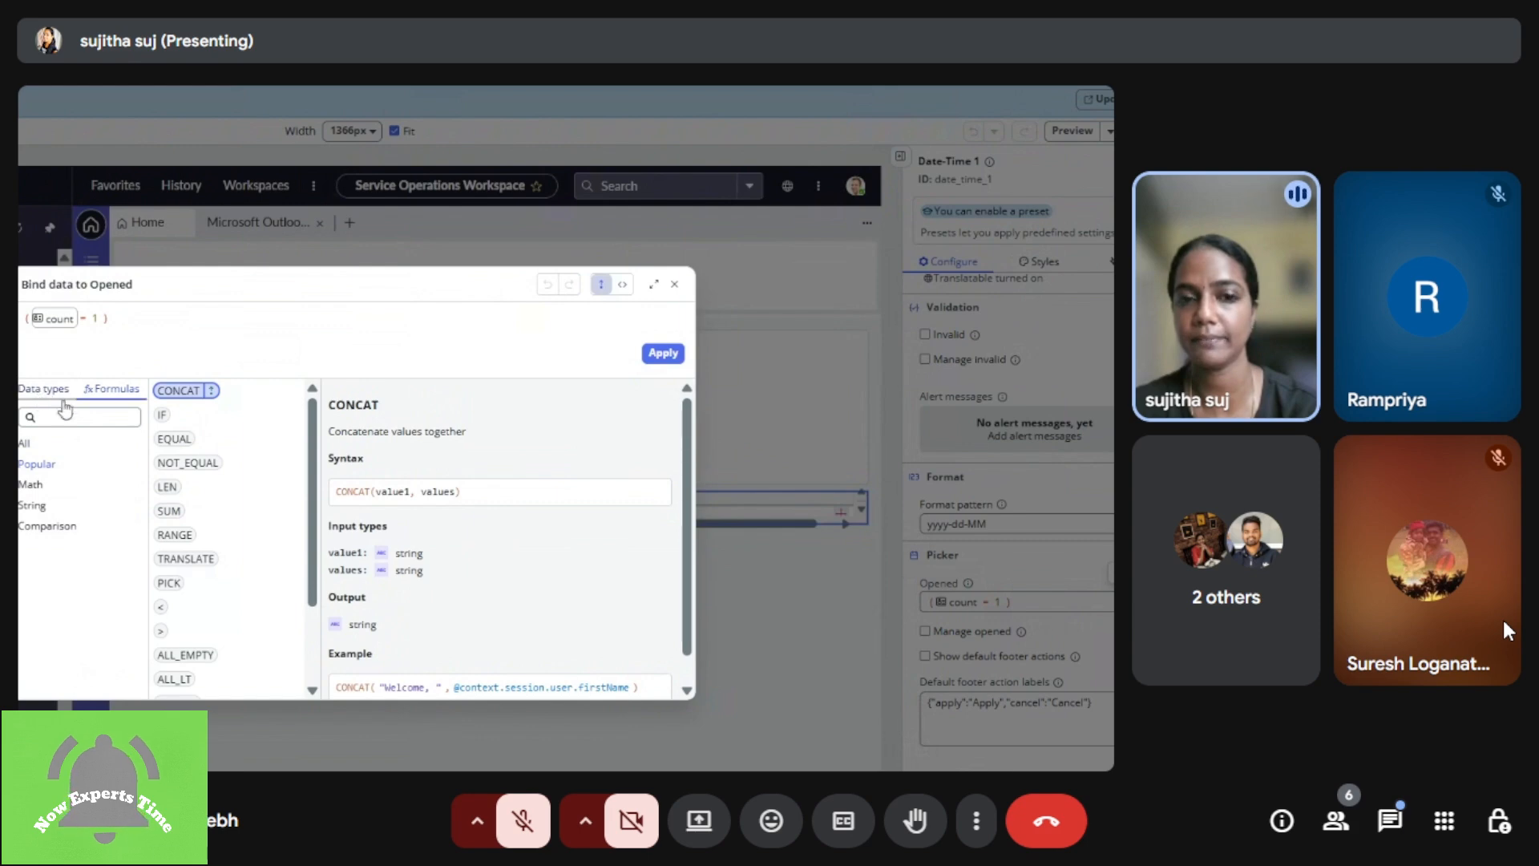
Step: Select the Left container of the page and examine its layout, flex item and sizing settings
drag(927, 556, 1021, 567)
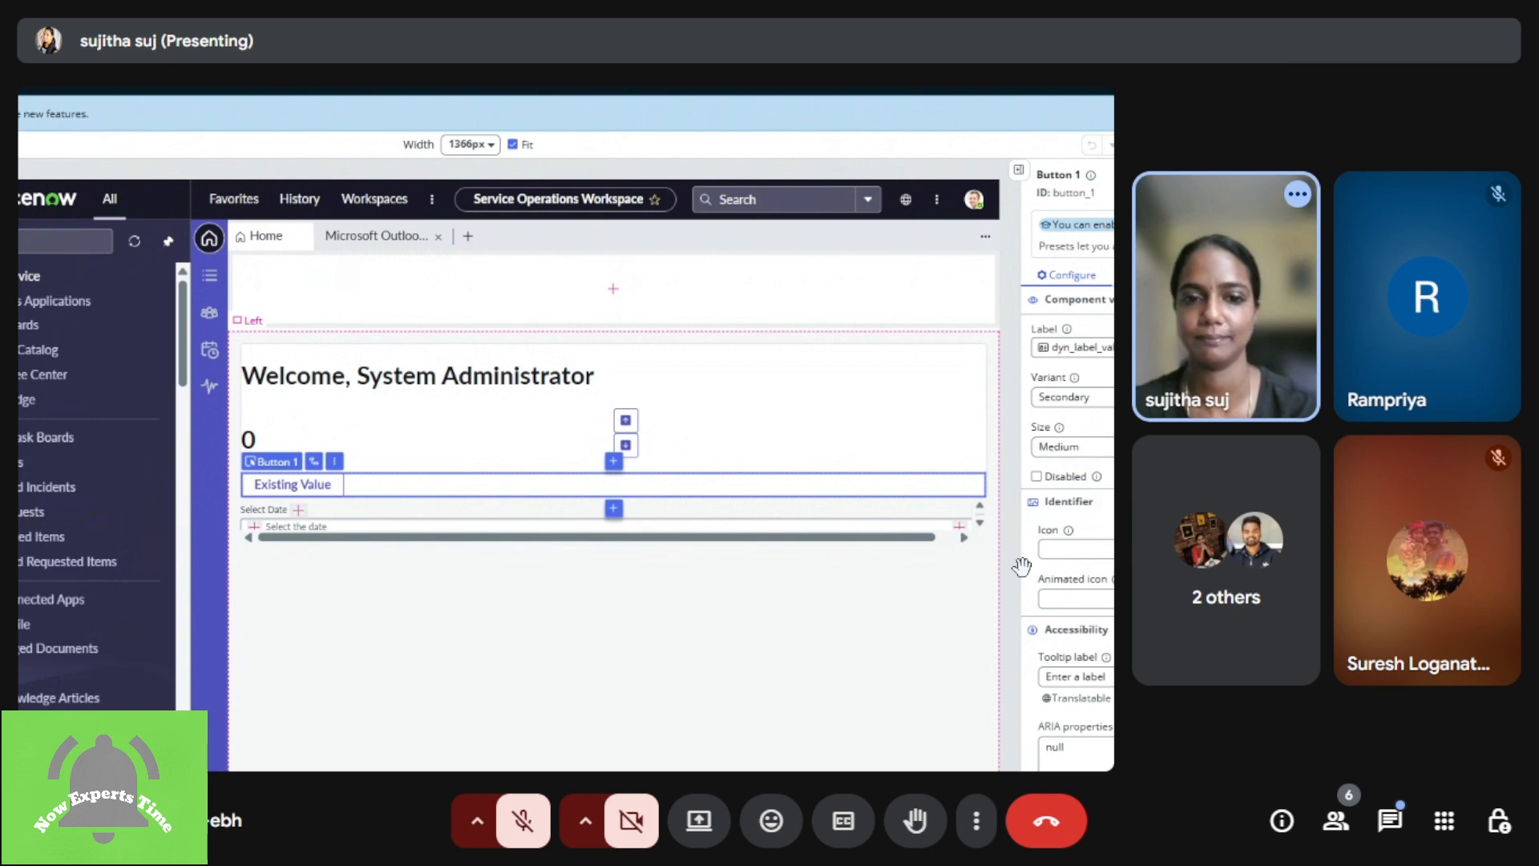
click(1021, 566)
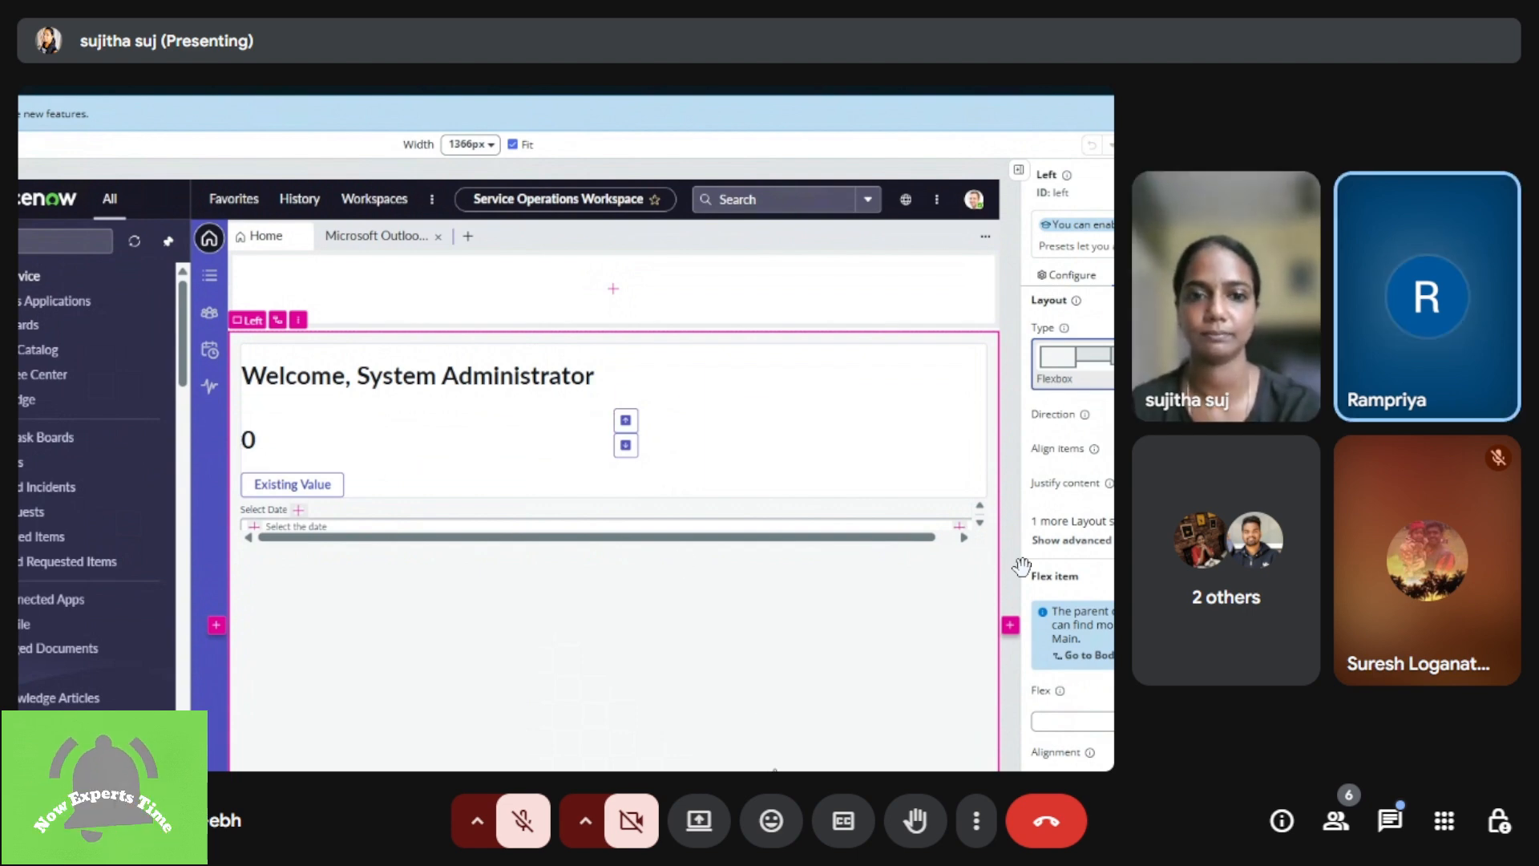
scroll(1022, 567, down, 1)
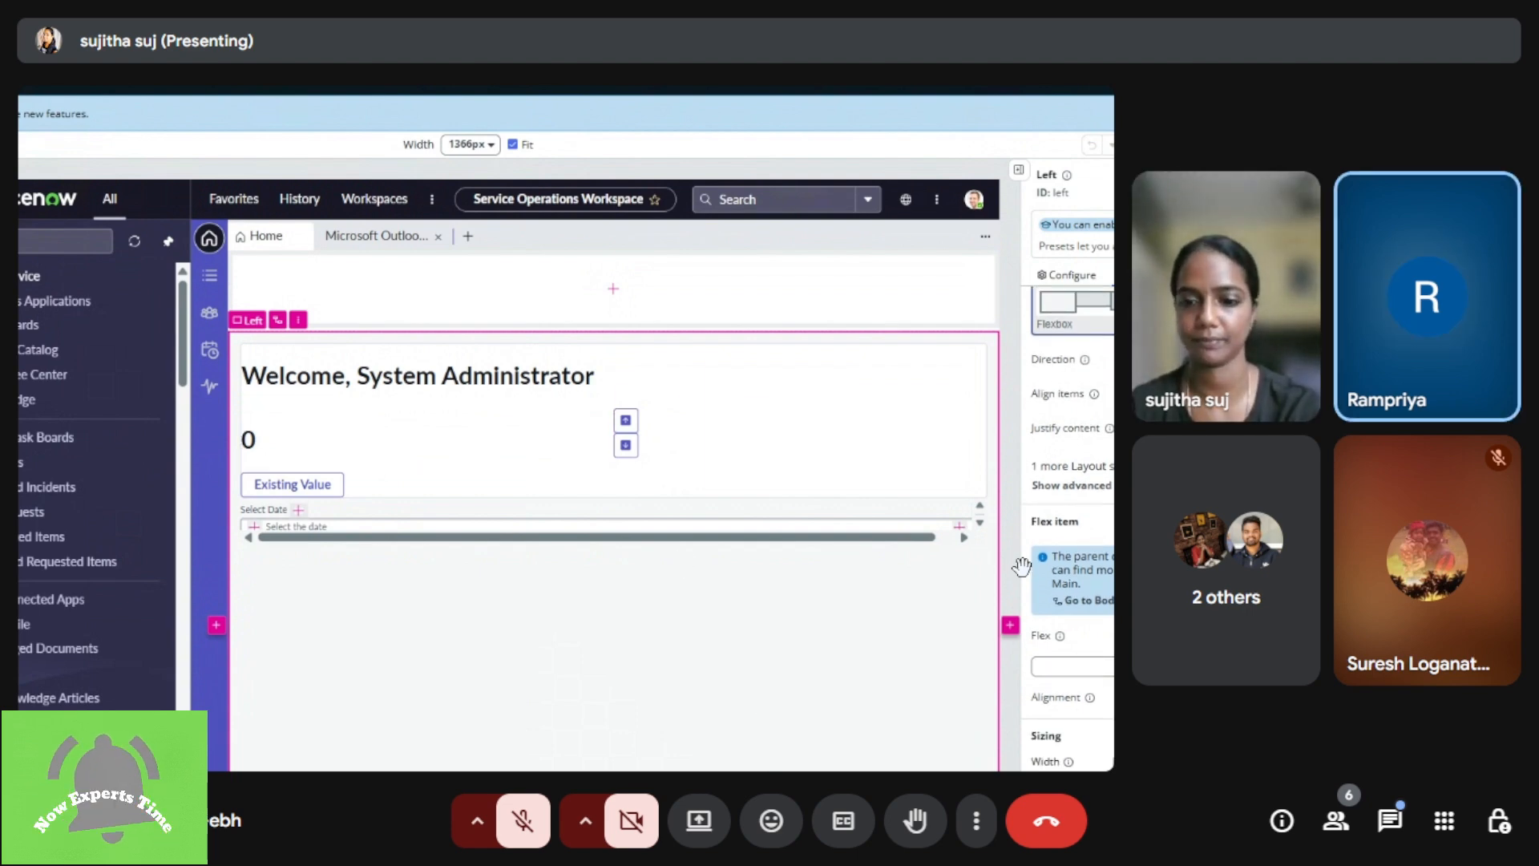
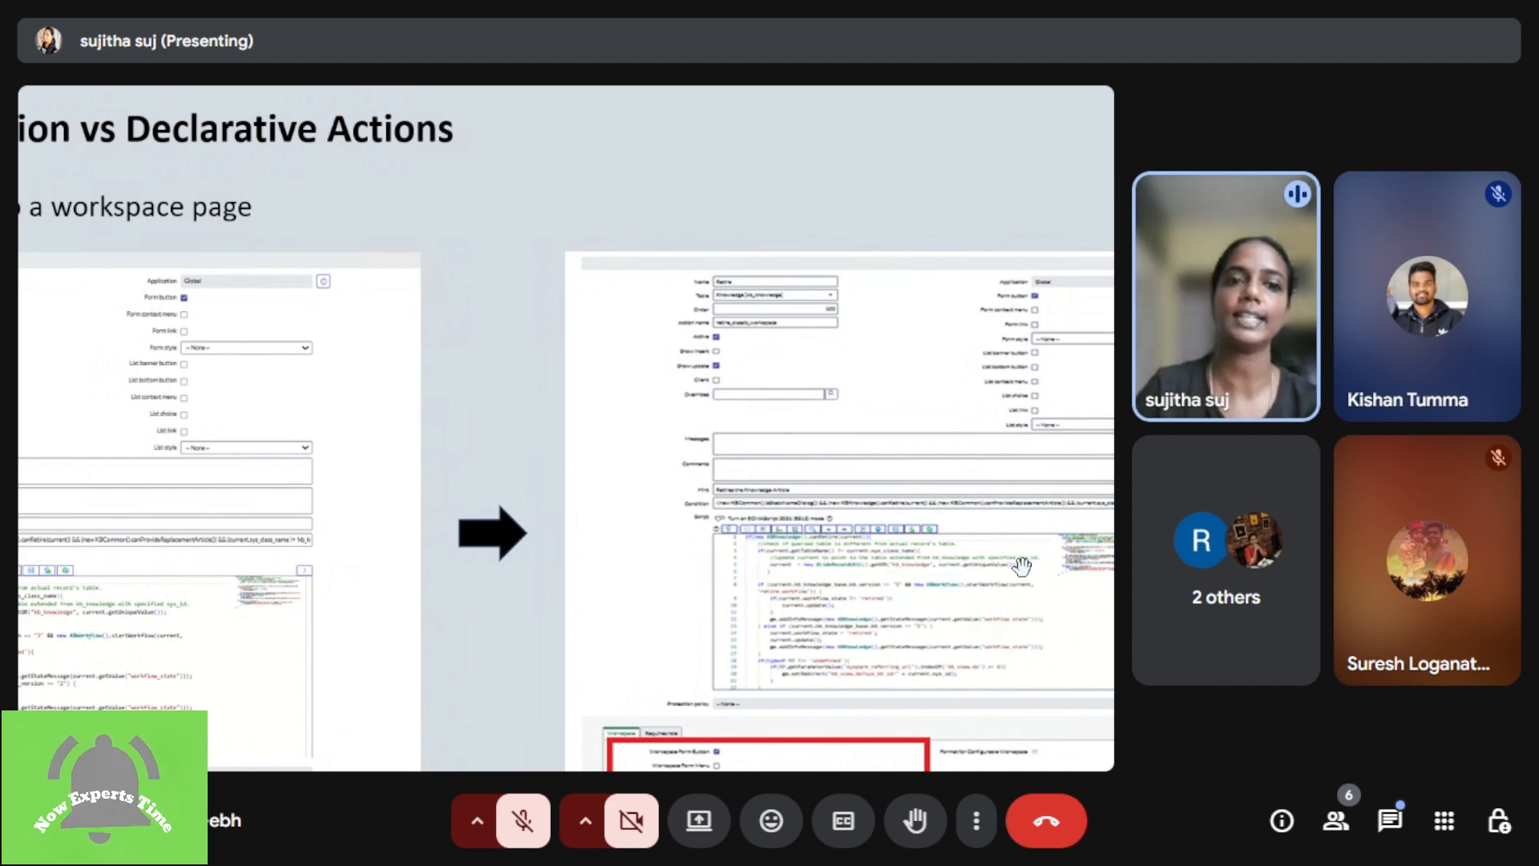
Step: Examine the Retire UI Action's script and its Format for Configurable Workspace and Workspace Form Button options
mouse_move(787, 450)
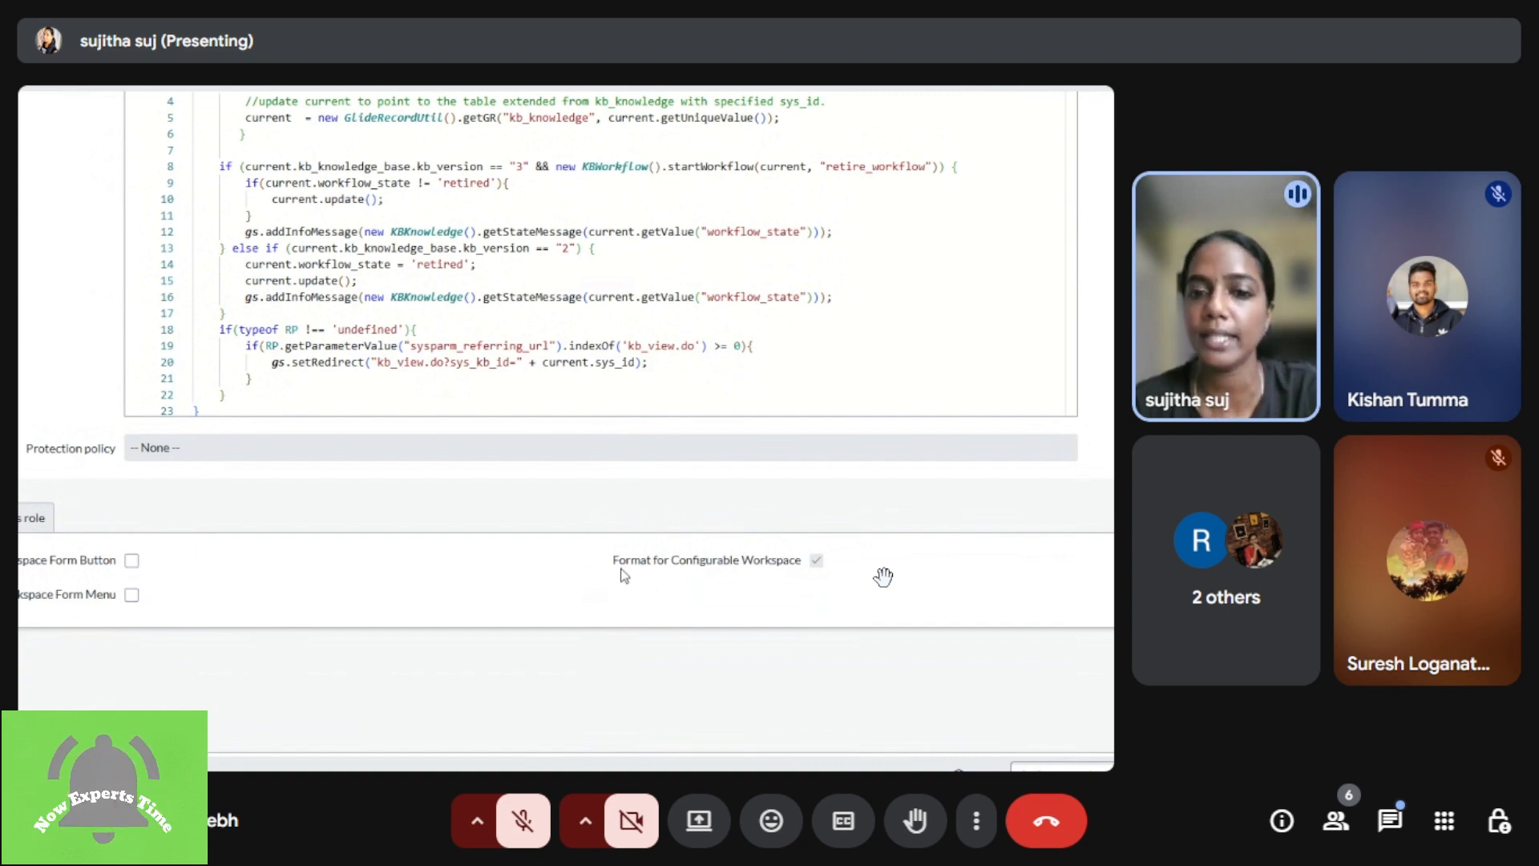
drag(617, 564, 808, 569)
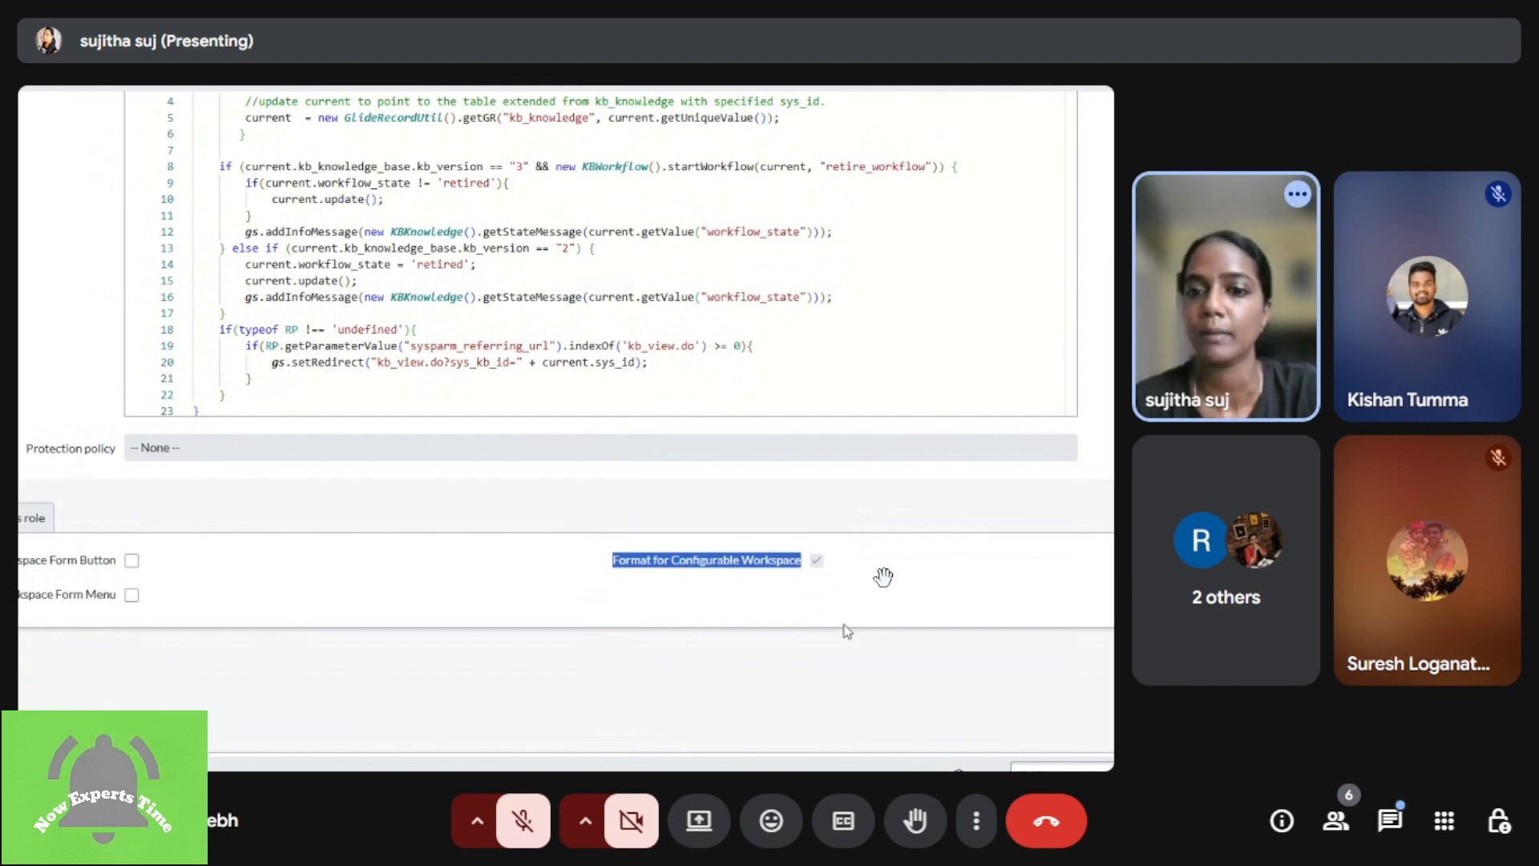
click(557, 572)
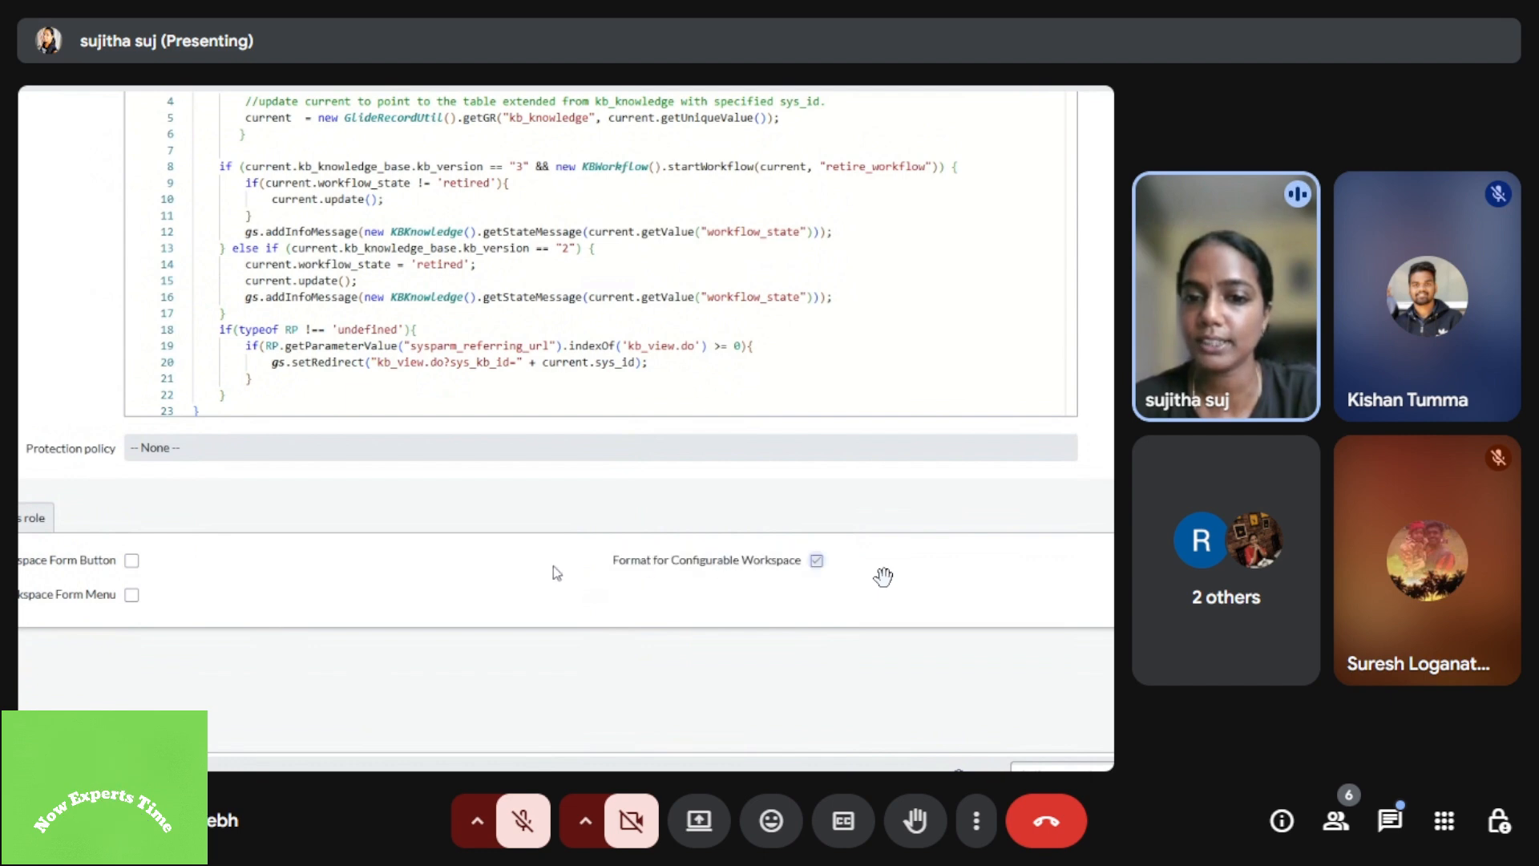
drag(611, 566, 818, 574)
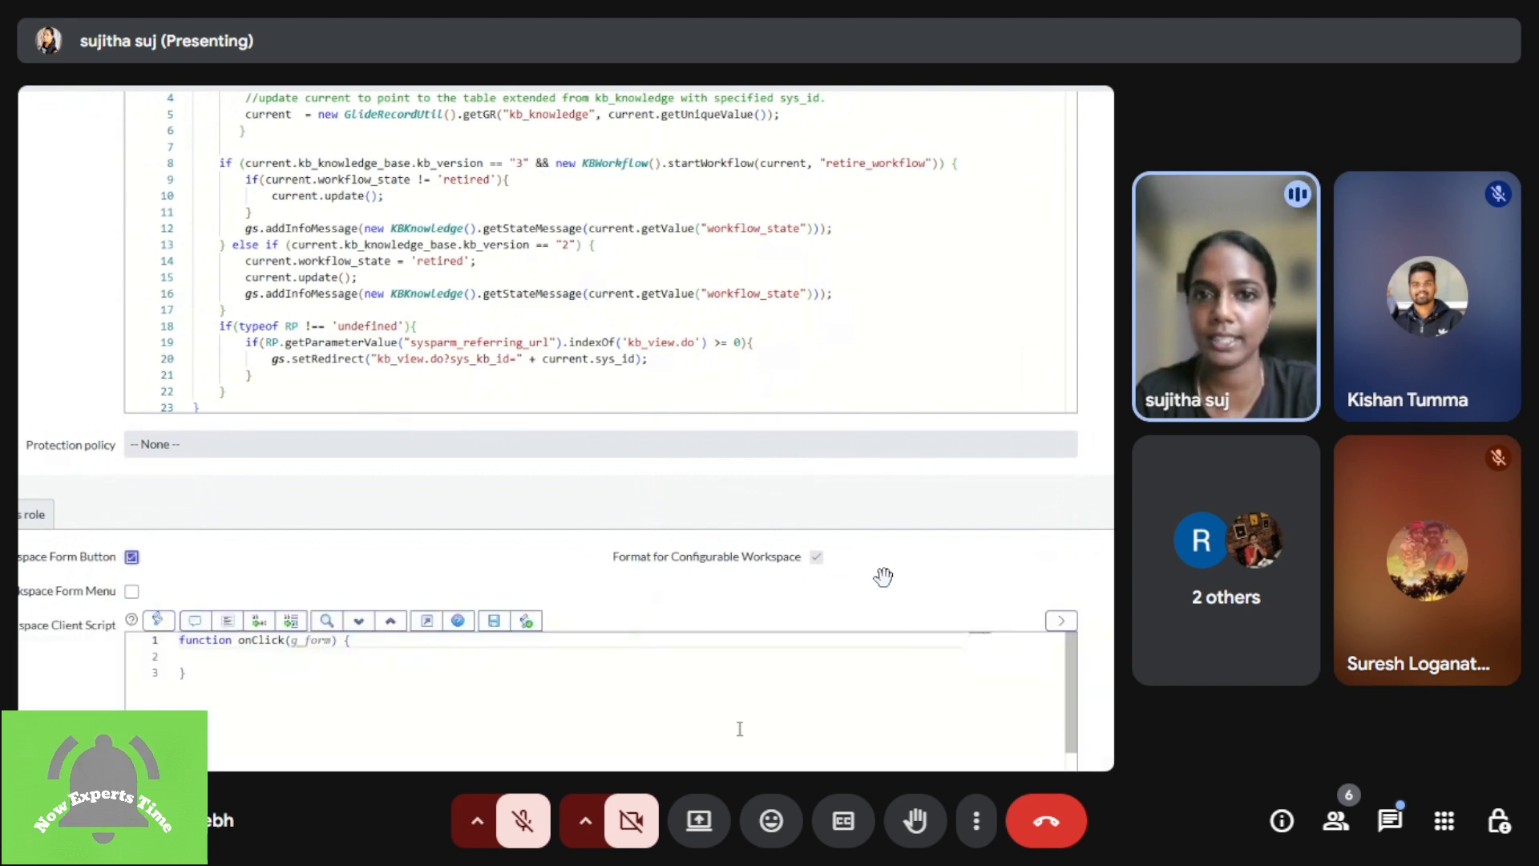
drag(680, 521, 666, 670)
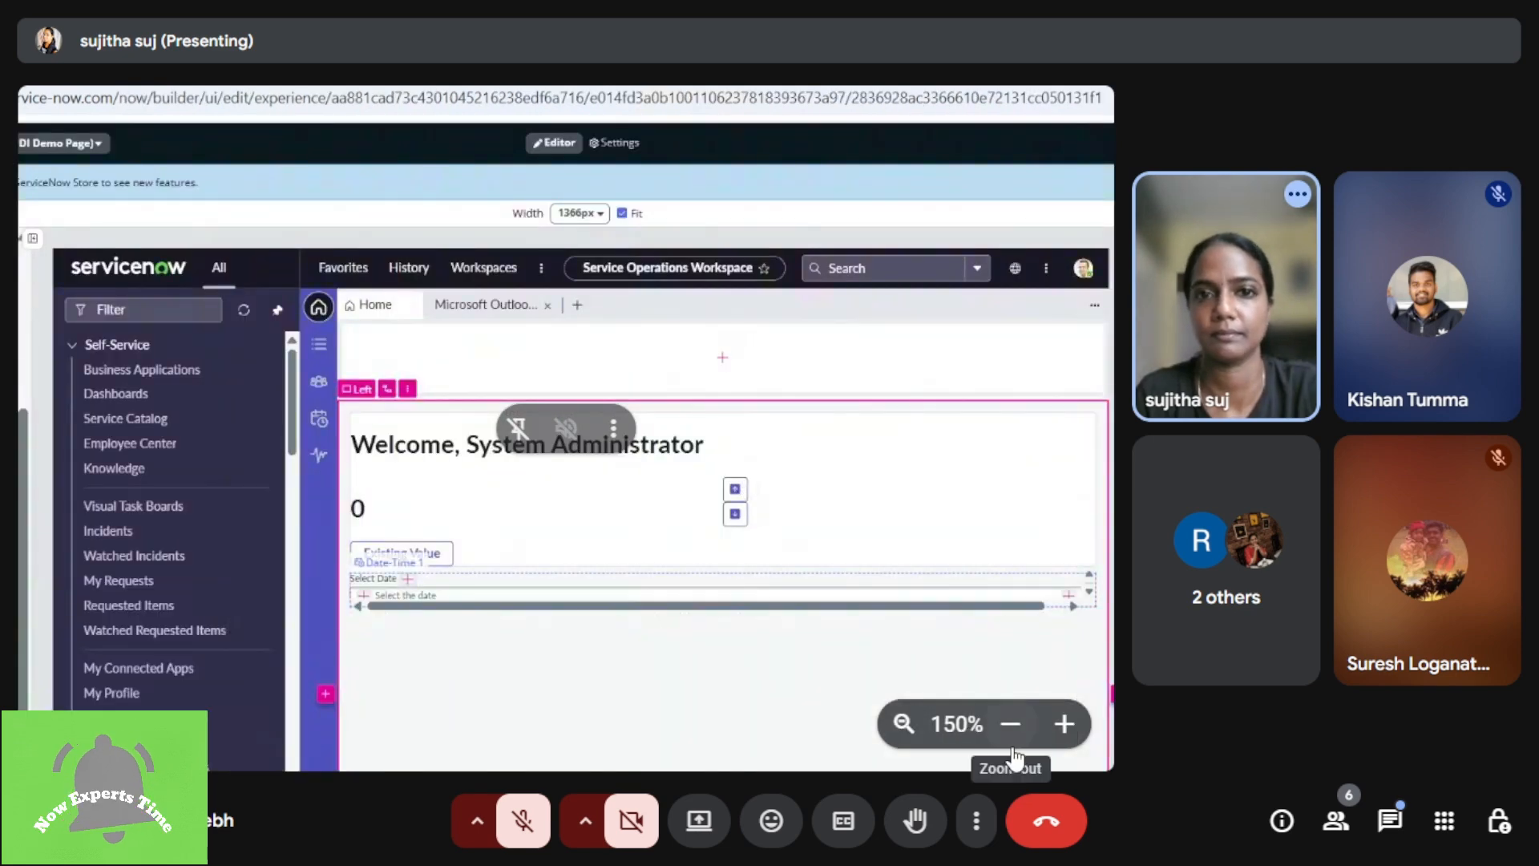
Step: Compare the Retire declarative action record and the Retire UI Action with the Microsoft Outlook Issues article in Service Operations Workspace
click(1012, 746)
click(1012, 741)
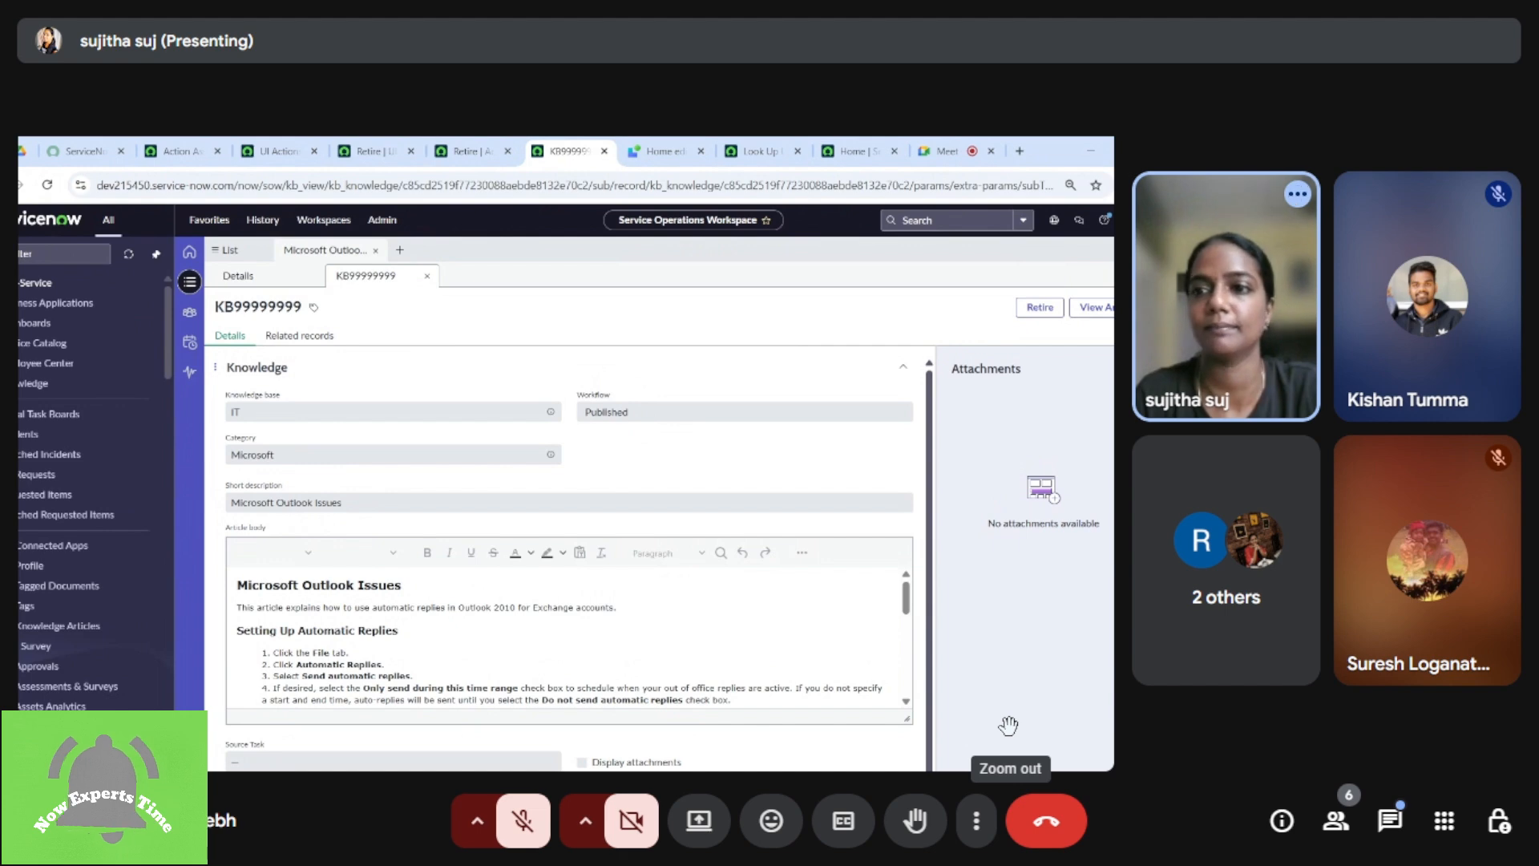
drag(920, 701, 860, 697)
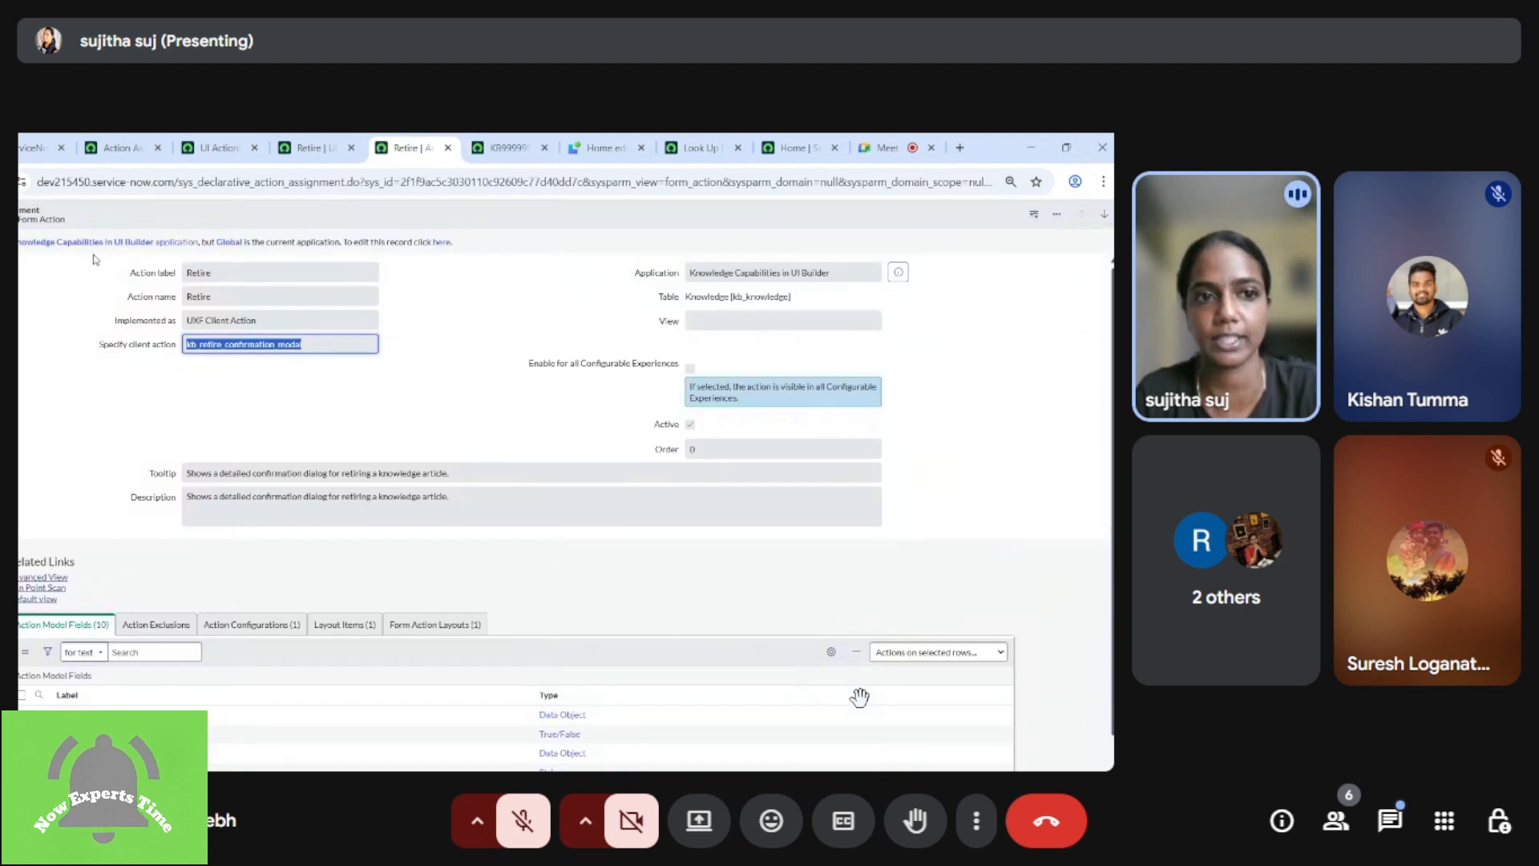
mouse_move(650, 584)
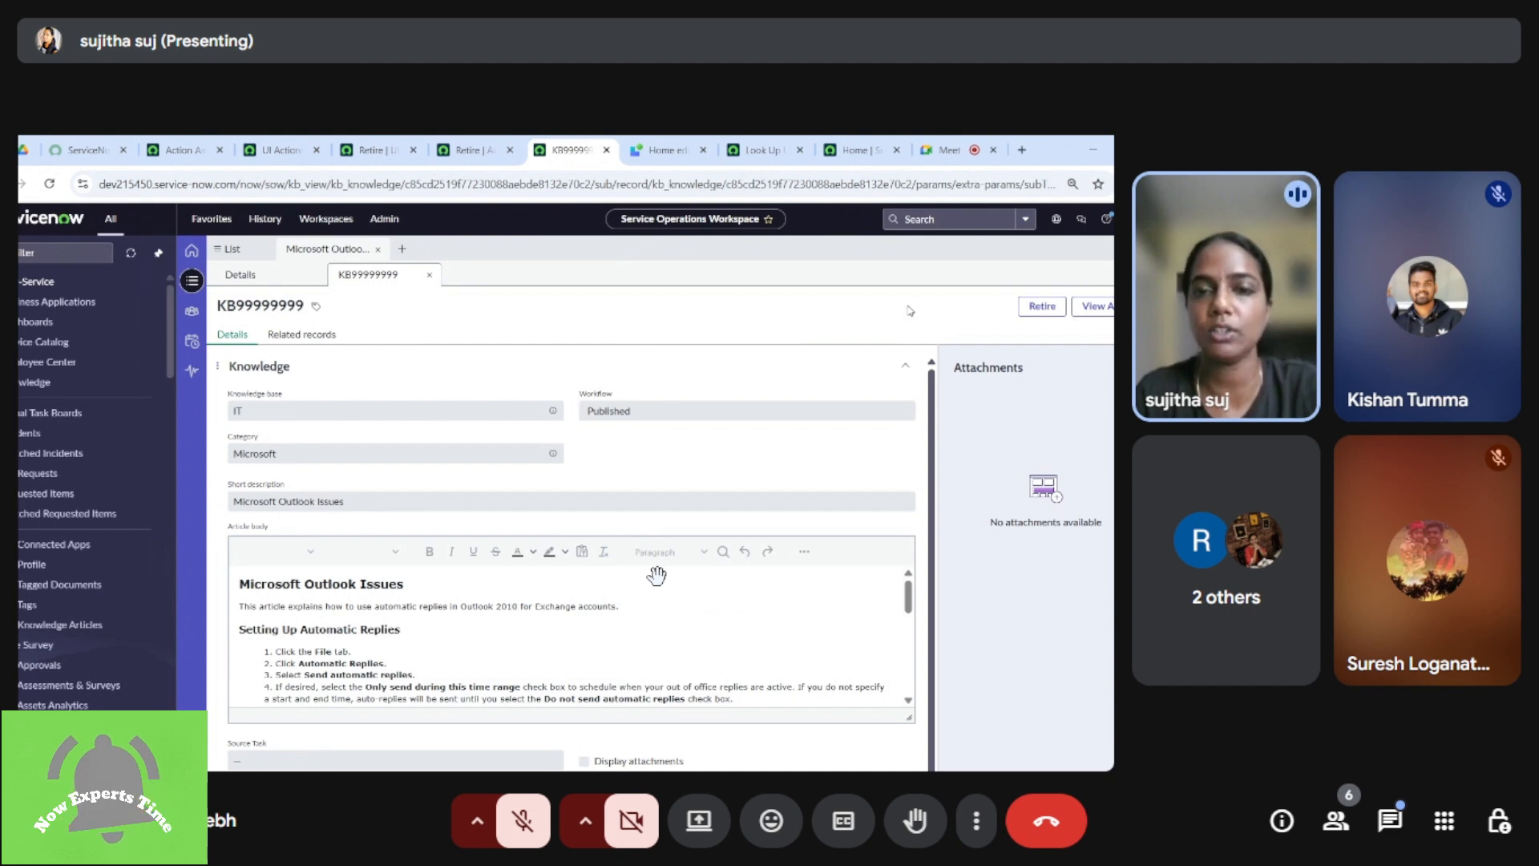
drag(700, 555, 494, 545)
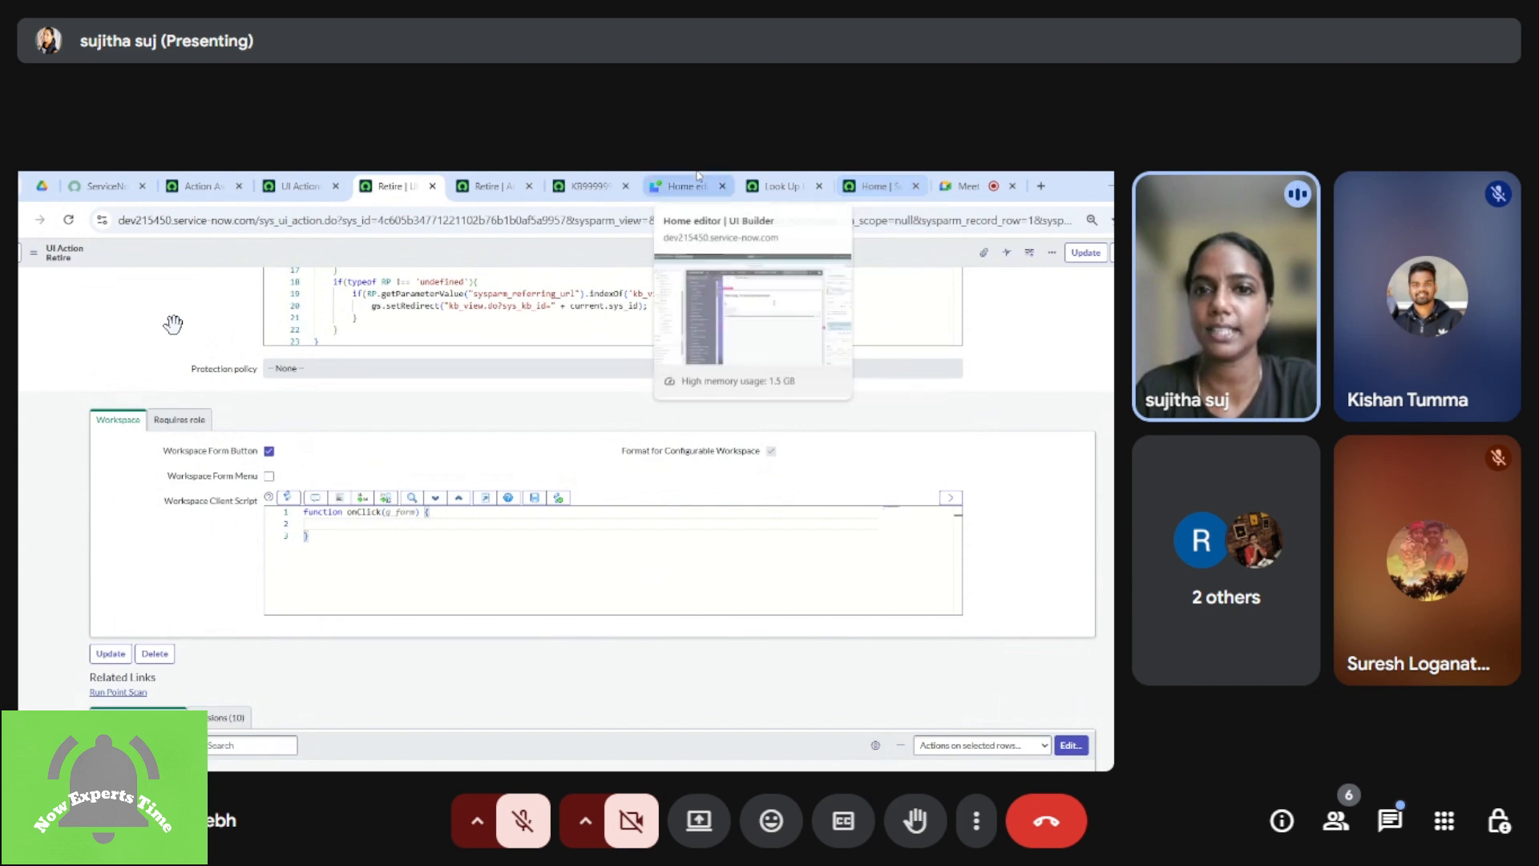
click(589, 185)
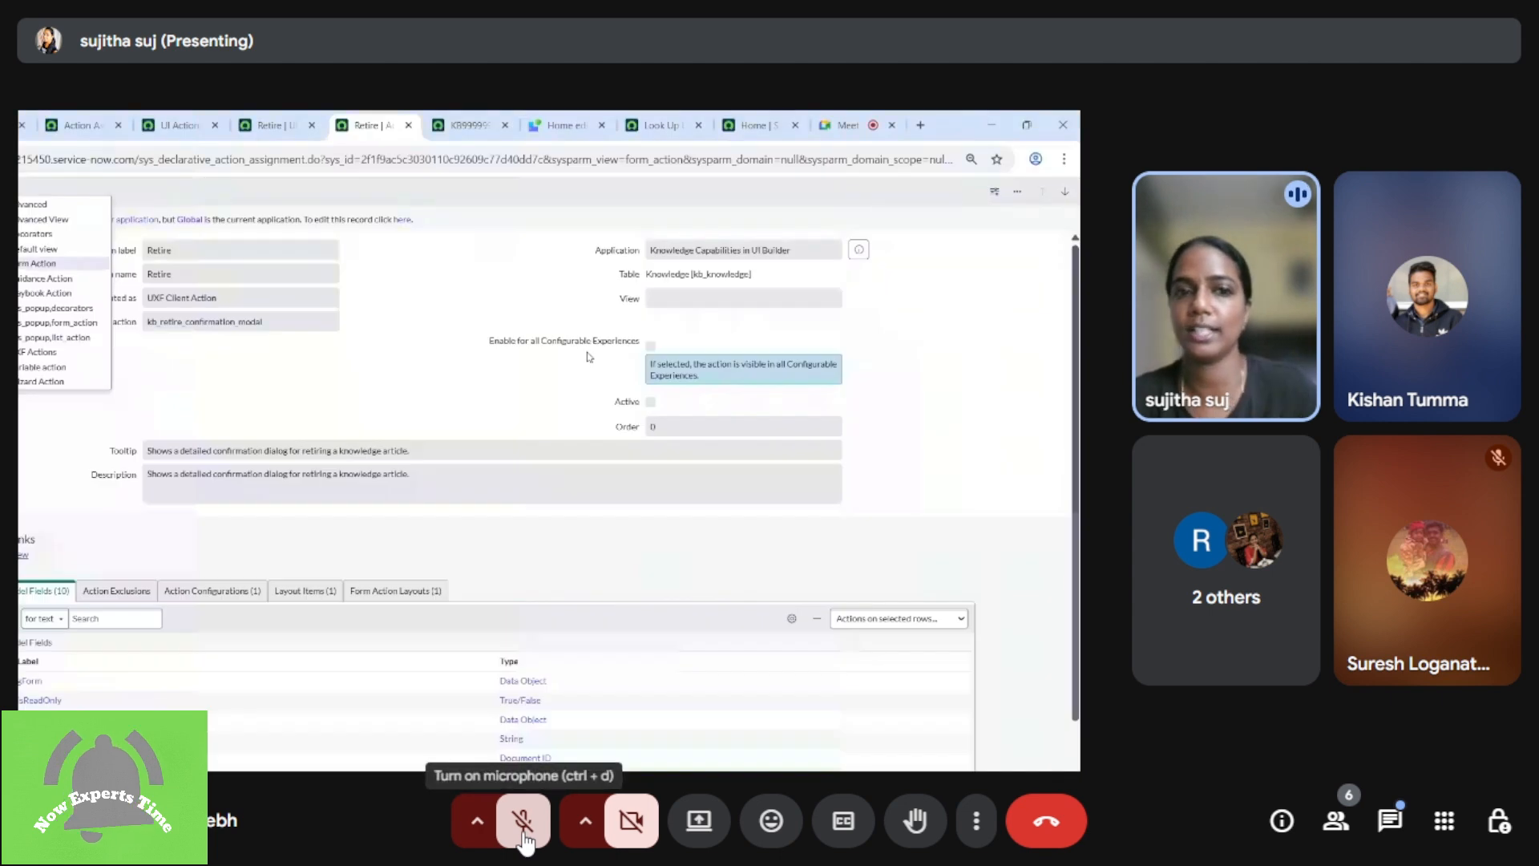
Step: Unmute the microphone in the call to speak, and mute it again
click(523, 834)
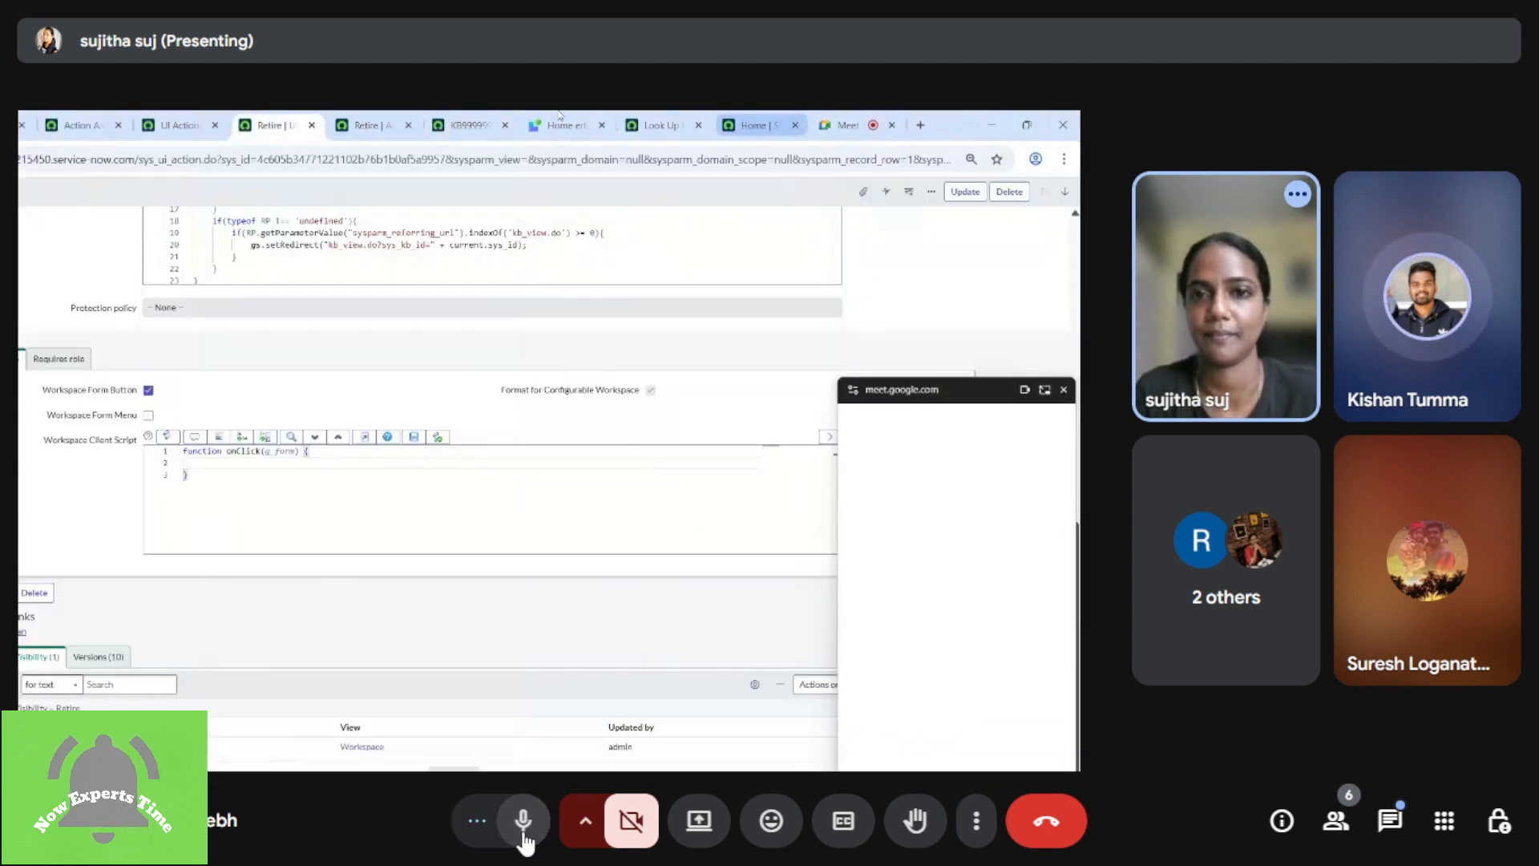
click(523, 834)
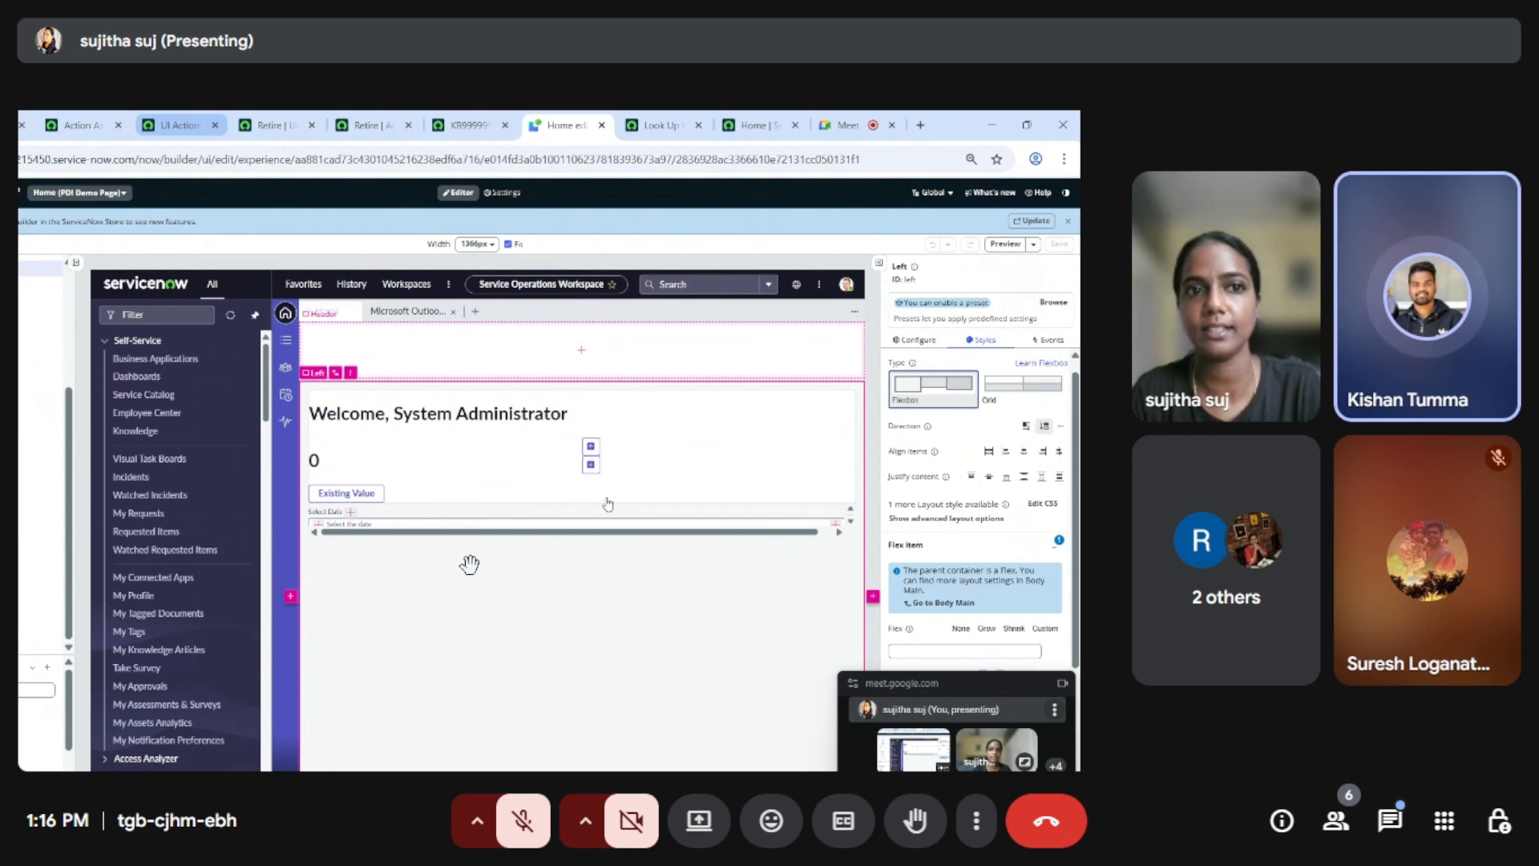
Step: Look at the UI Actions page and the Retire UI Action record again
click(178, 125)
click(275, 125)
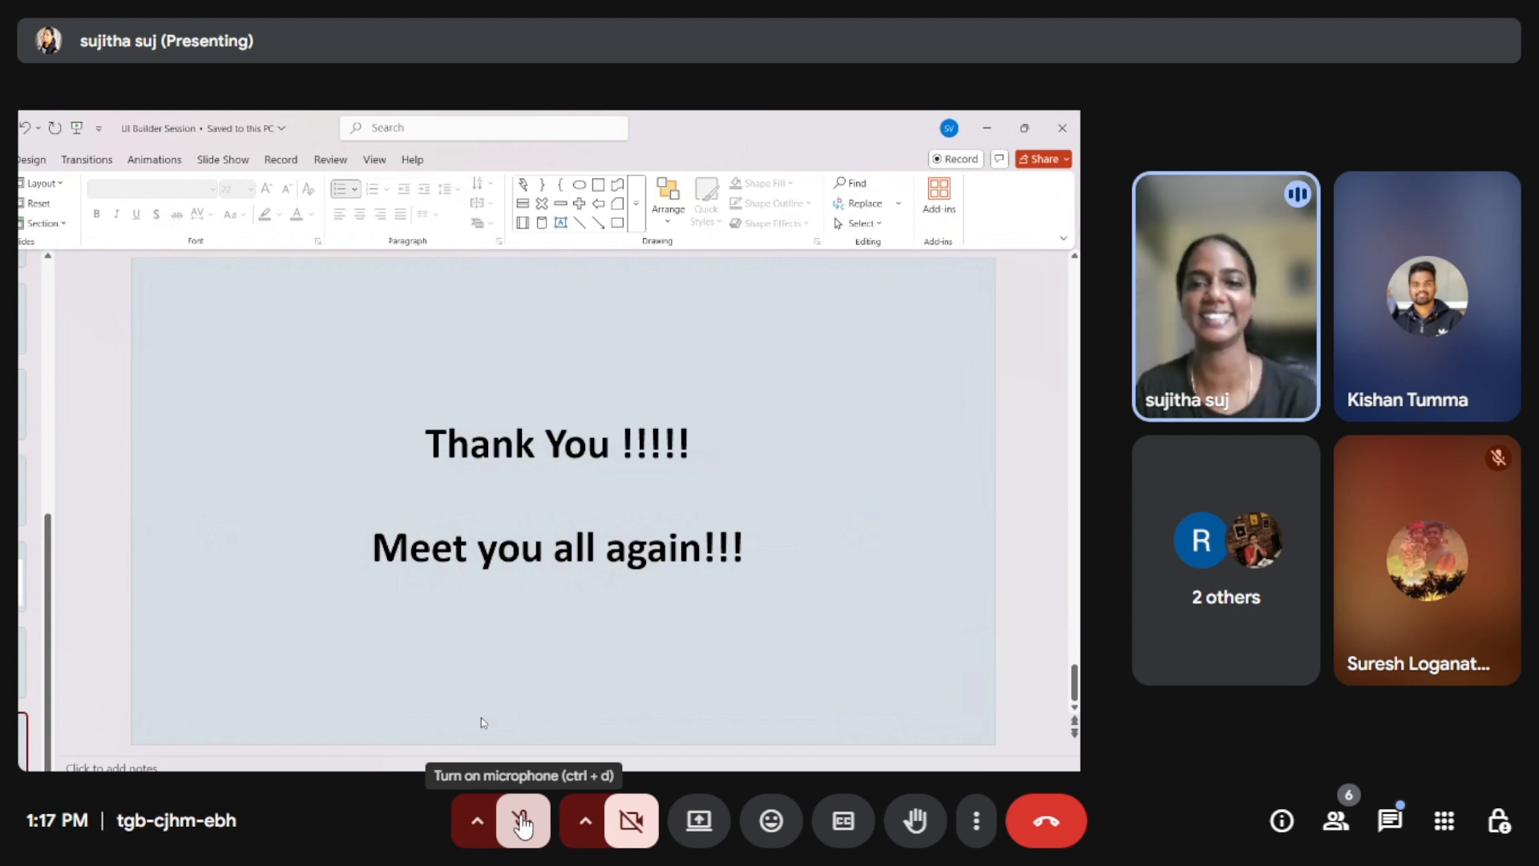
Step: Turn on the microphone and the camera in the call for the closing of the session
click(521, 819)
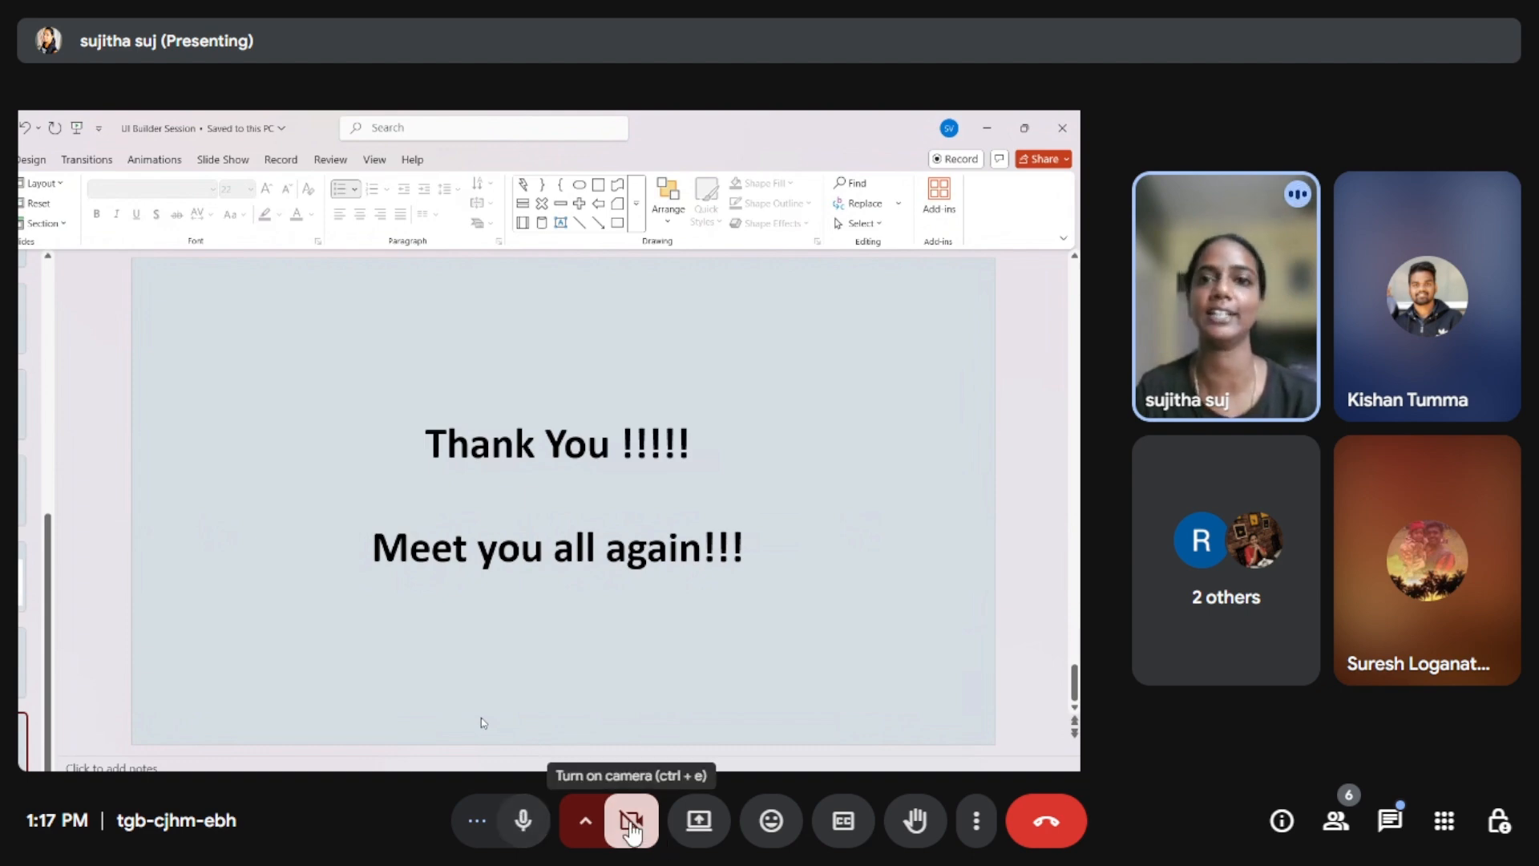
click(631, 825)
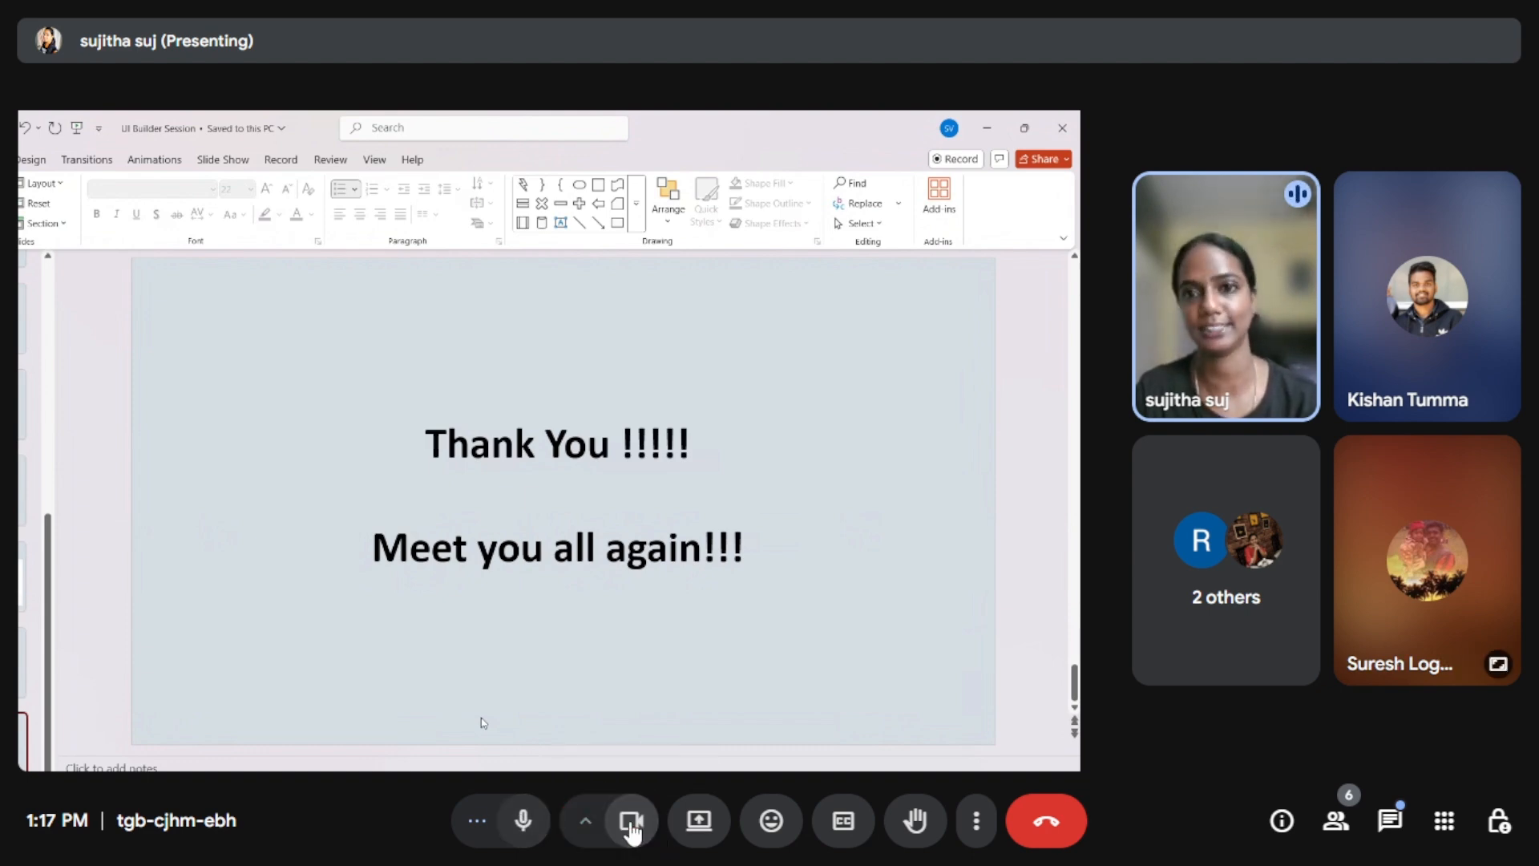